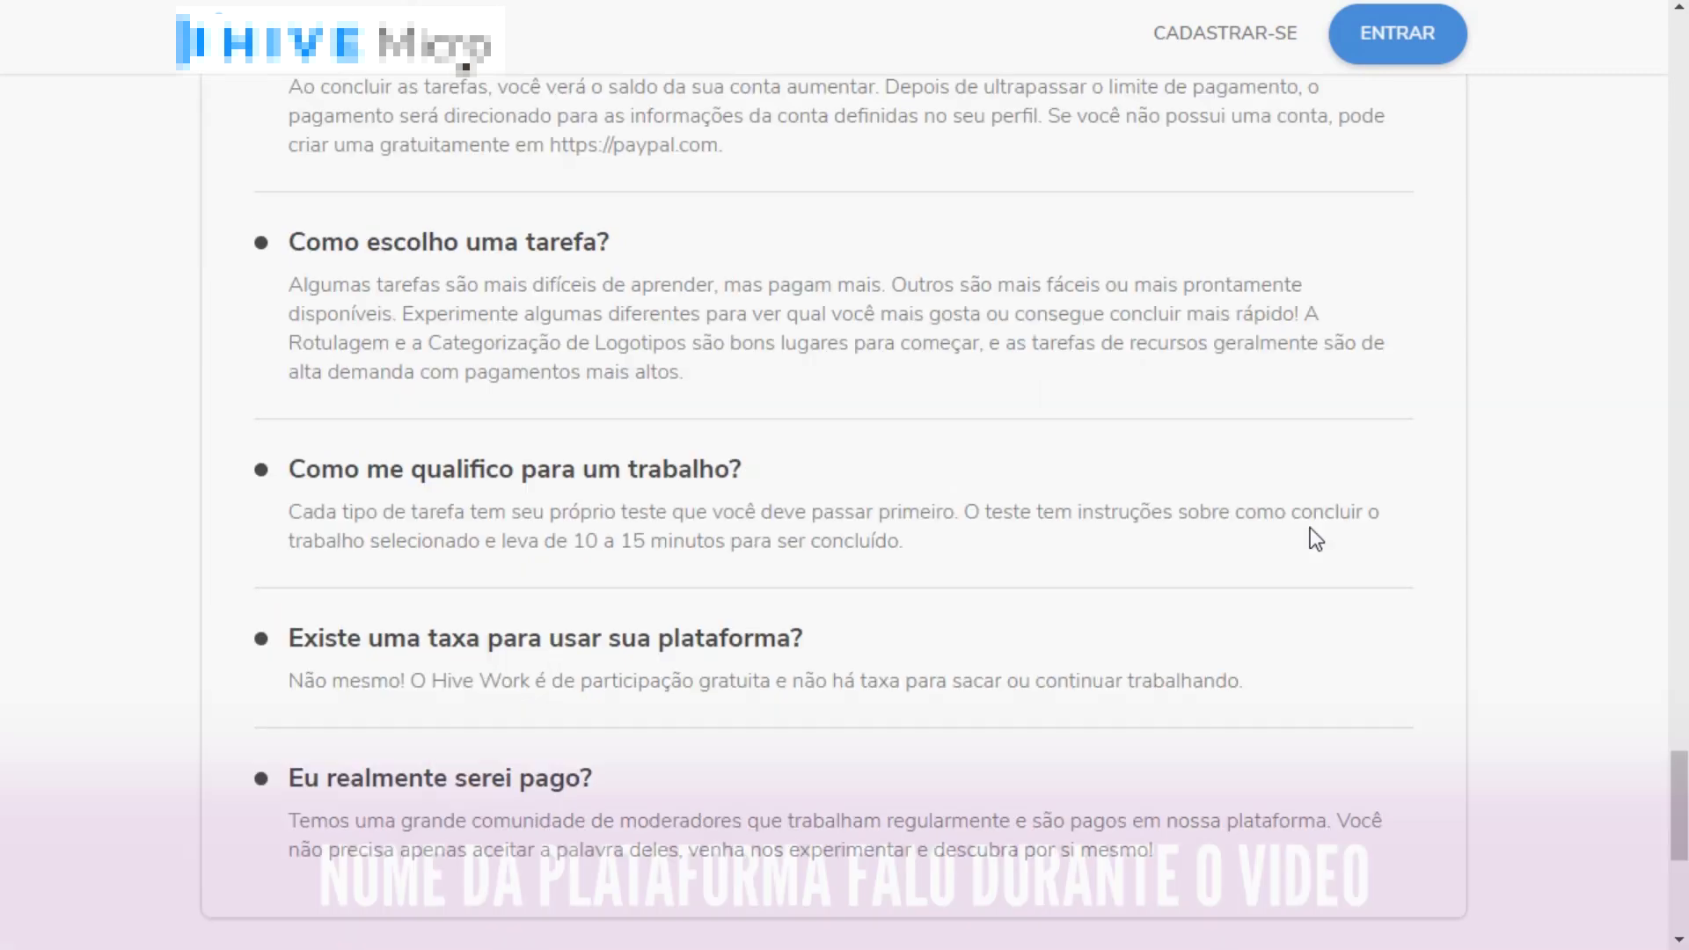
# Return to the beginning of the home page and open the account registration form.
pyautogui.scroll(4, 1312, 535)
pyautogui.scroll(-3, 1311, 580)
pyautogui.scroll(10, 1290, 607)
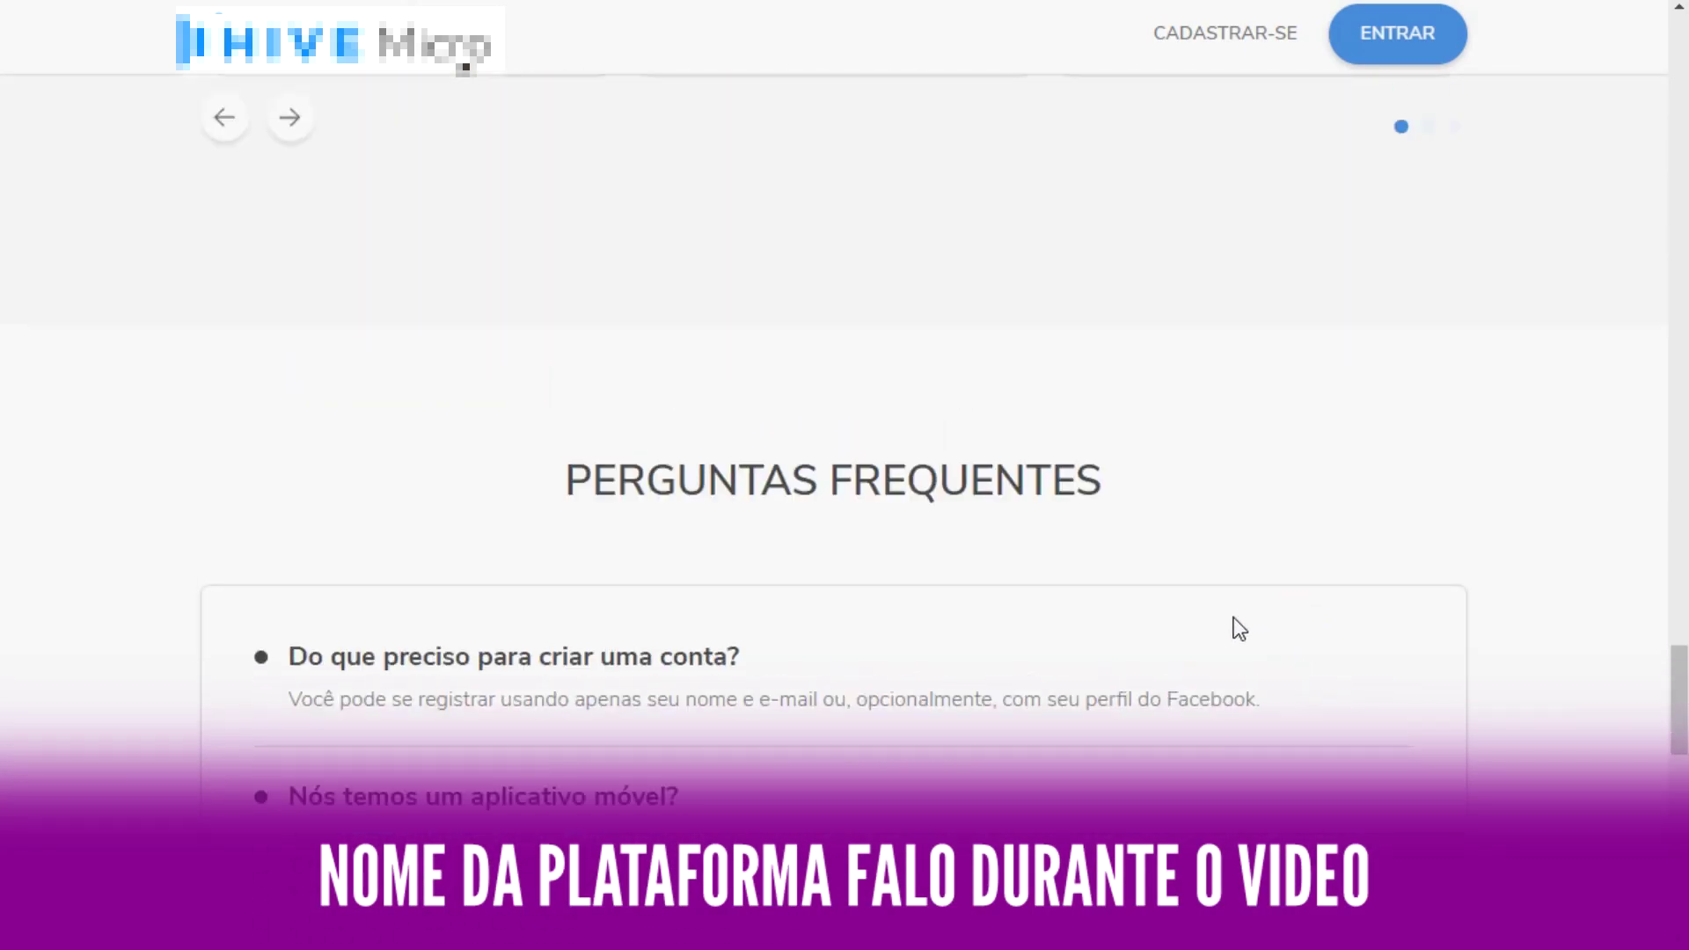
pyautogui.scroll(10, 1231, 621)
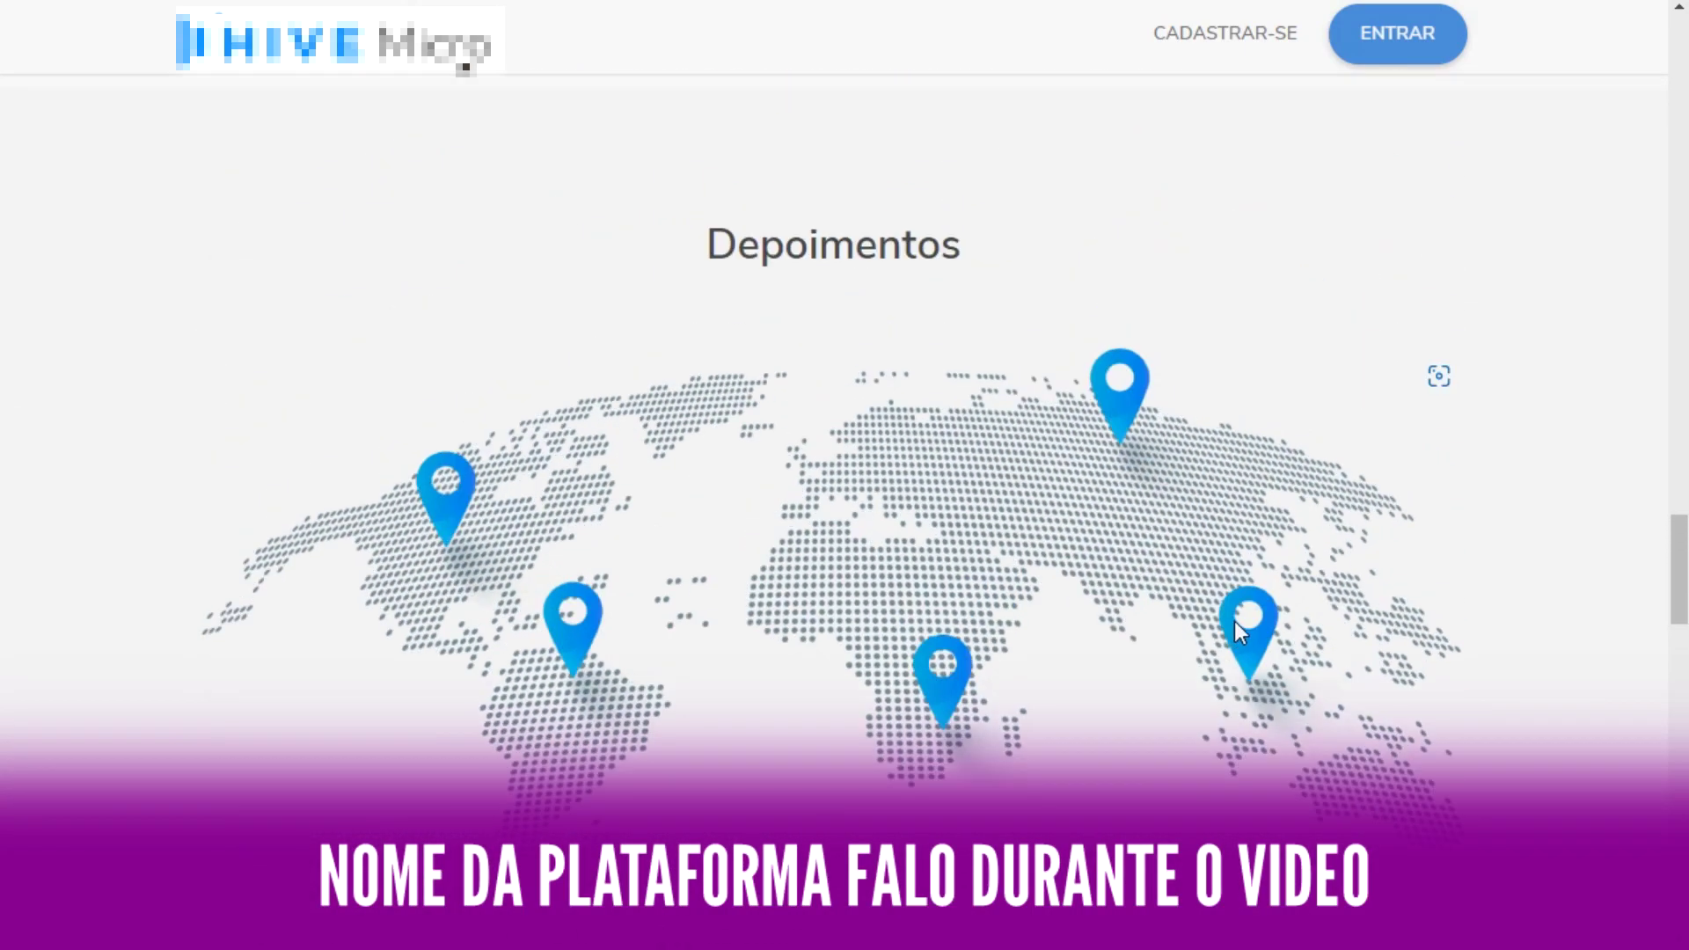
pyautogui.scroll(8, 1234, 621)
pyautogui.moveTo(1682, 451); pyautogui.dragTo(1684, 49)
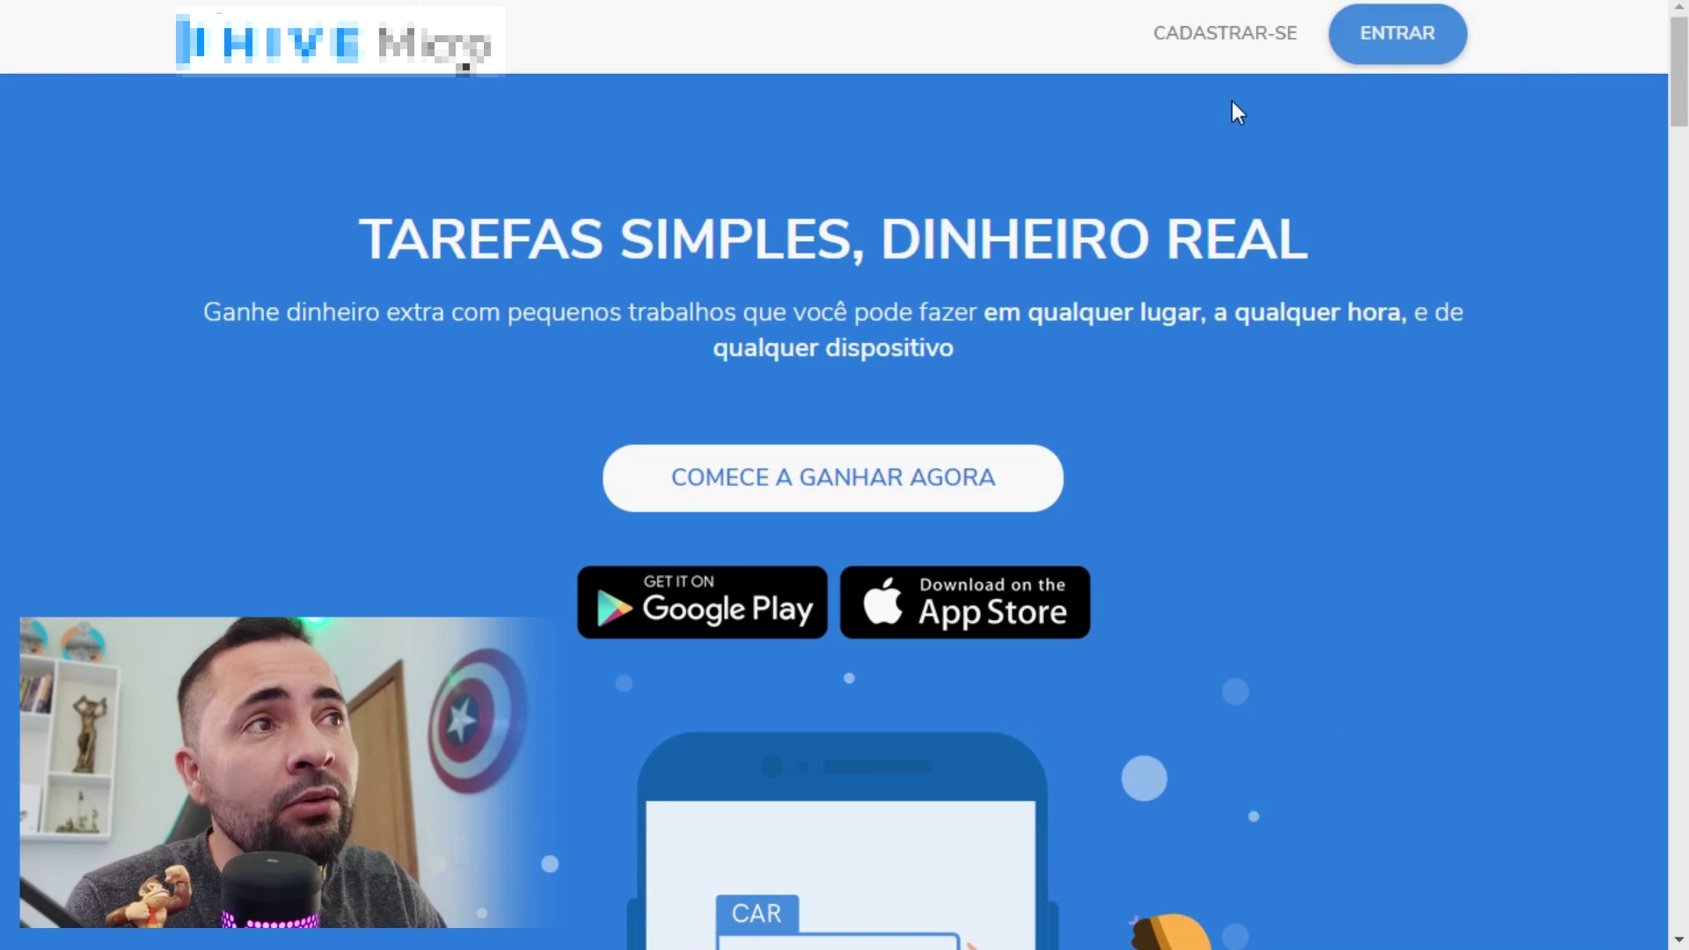
pyautogui.click(1223, 40)
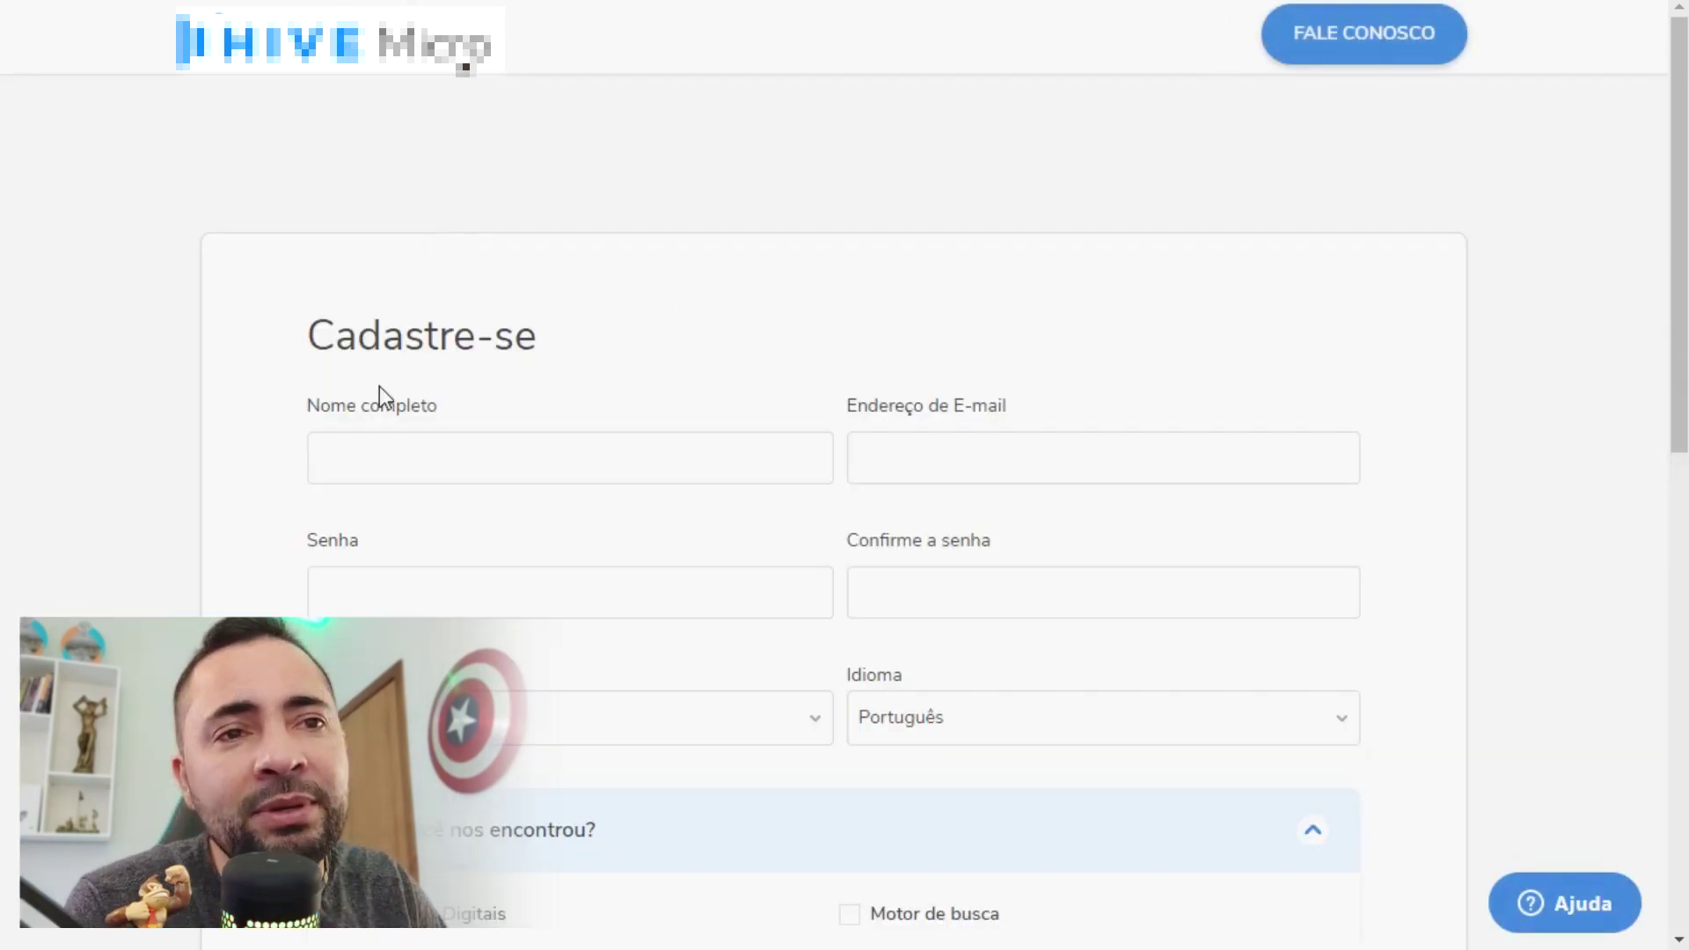
# Mark Youtube as the way the site was found and tick the over-18 declaration in the registration form.
pyautogui.scroll(-5, 1513, 588)
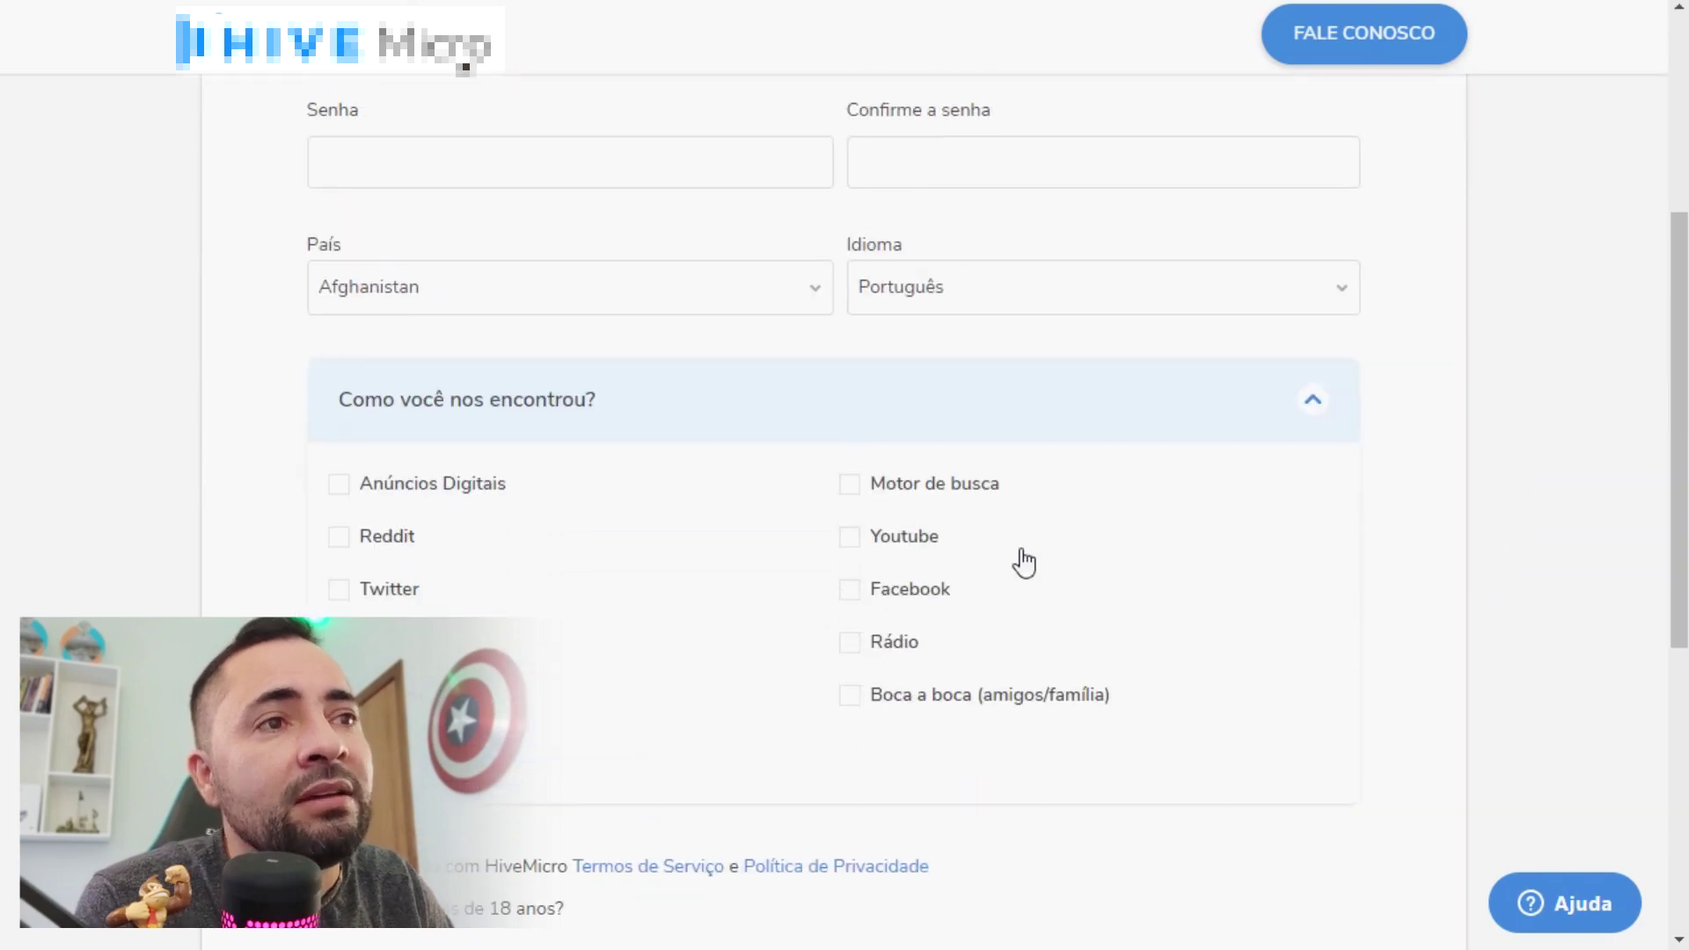
pyautogui.click(854, 552)
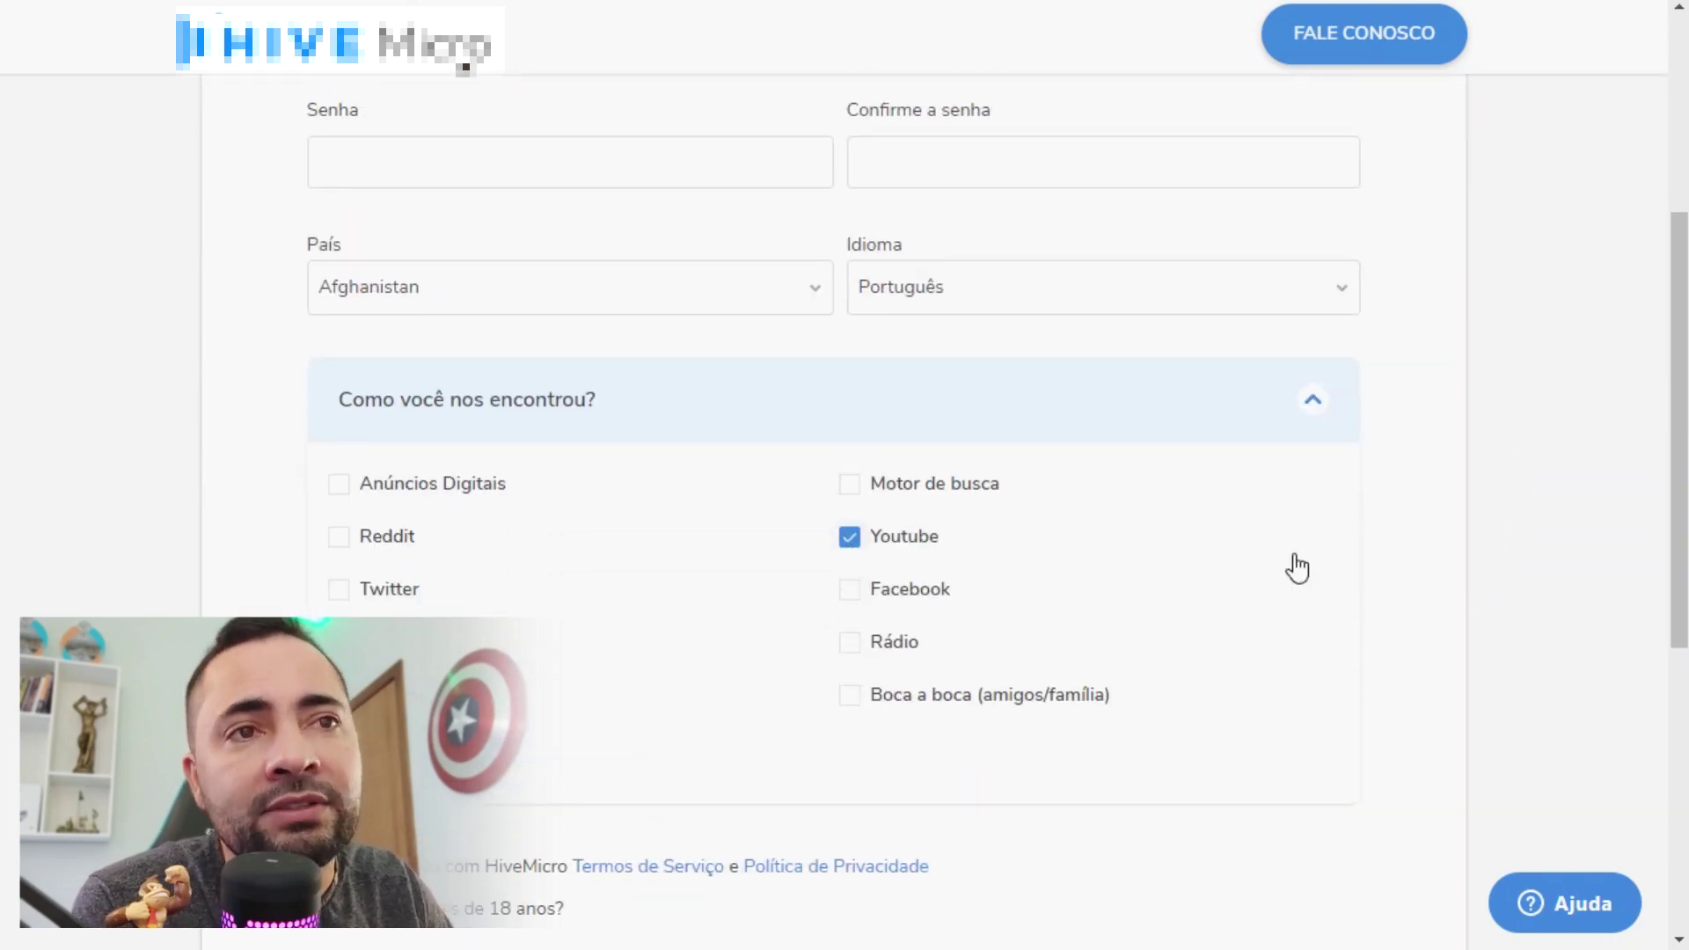
pyautogui.scroll(-1, 1390, 616)
pyautogui.scroll(-6, 1373, 704)
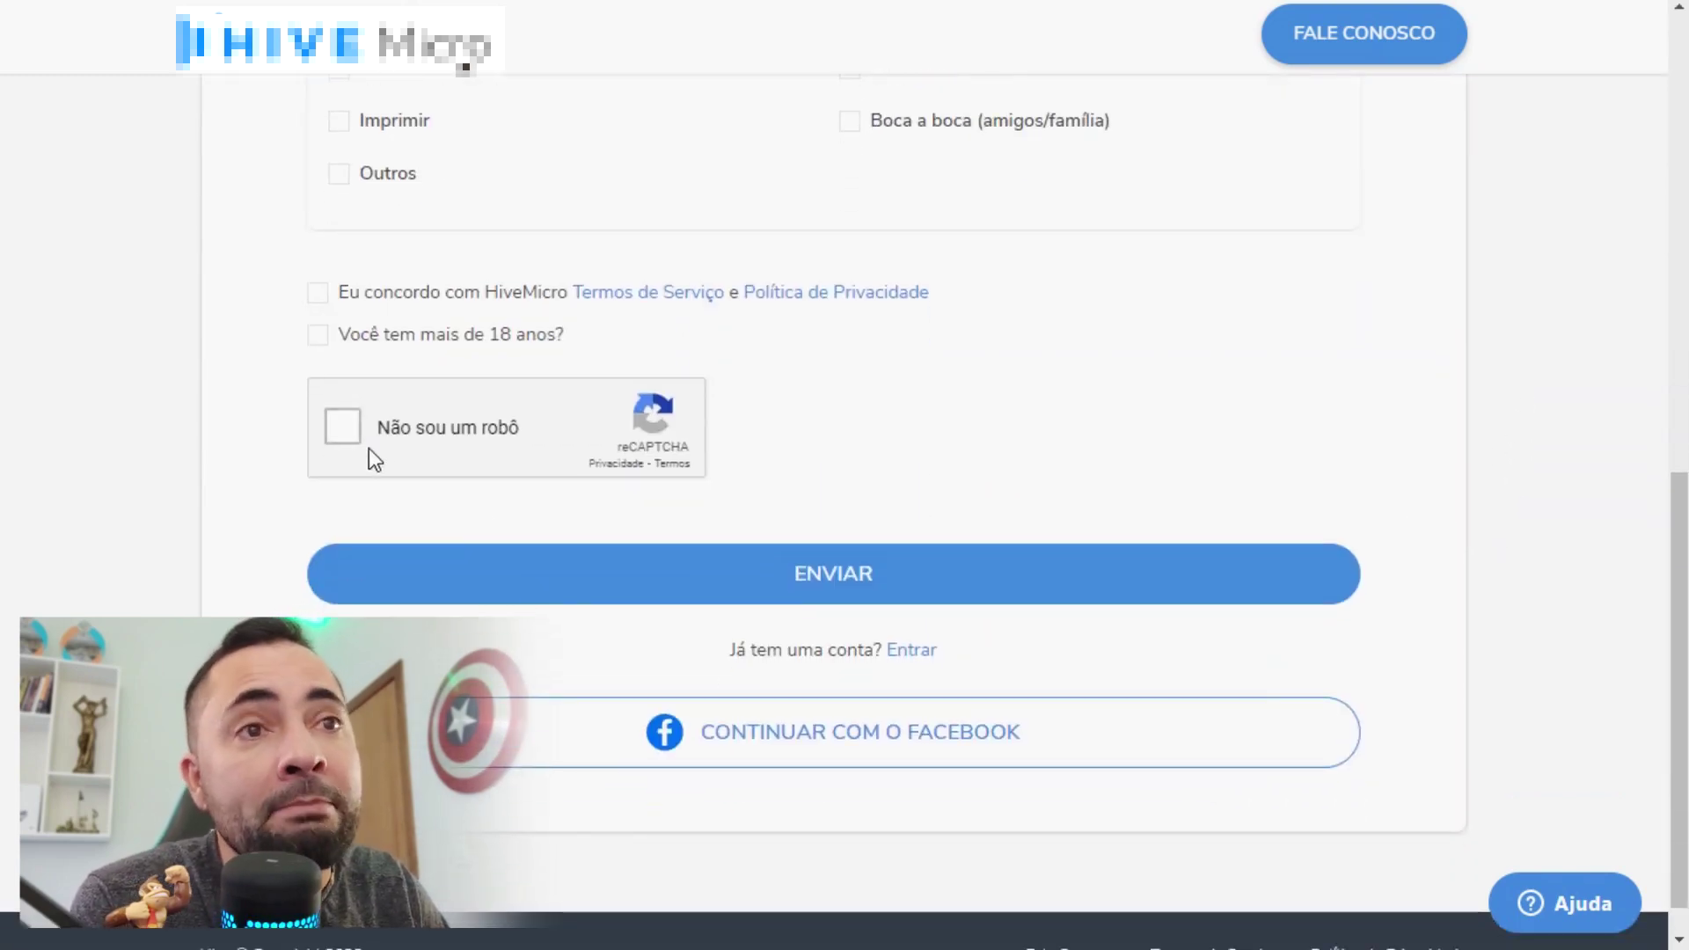
pyautogui.click(318, 336)
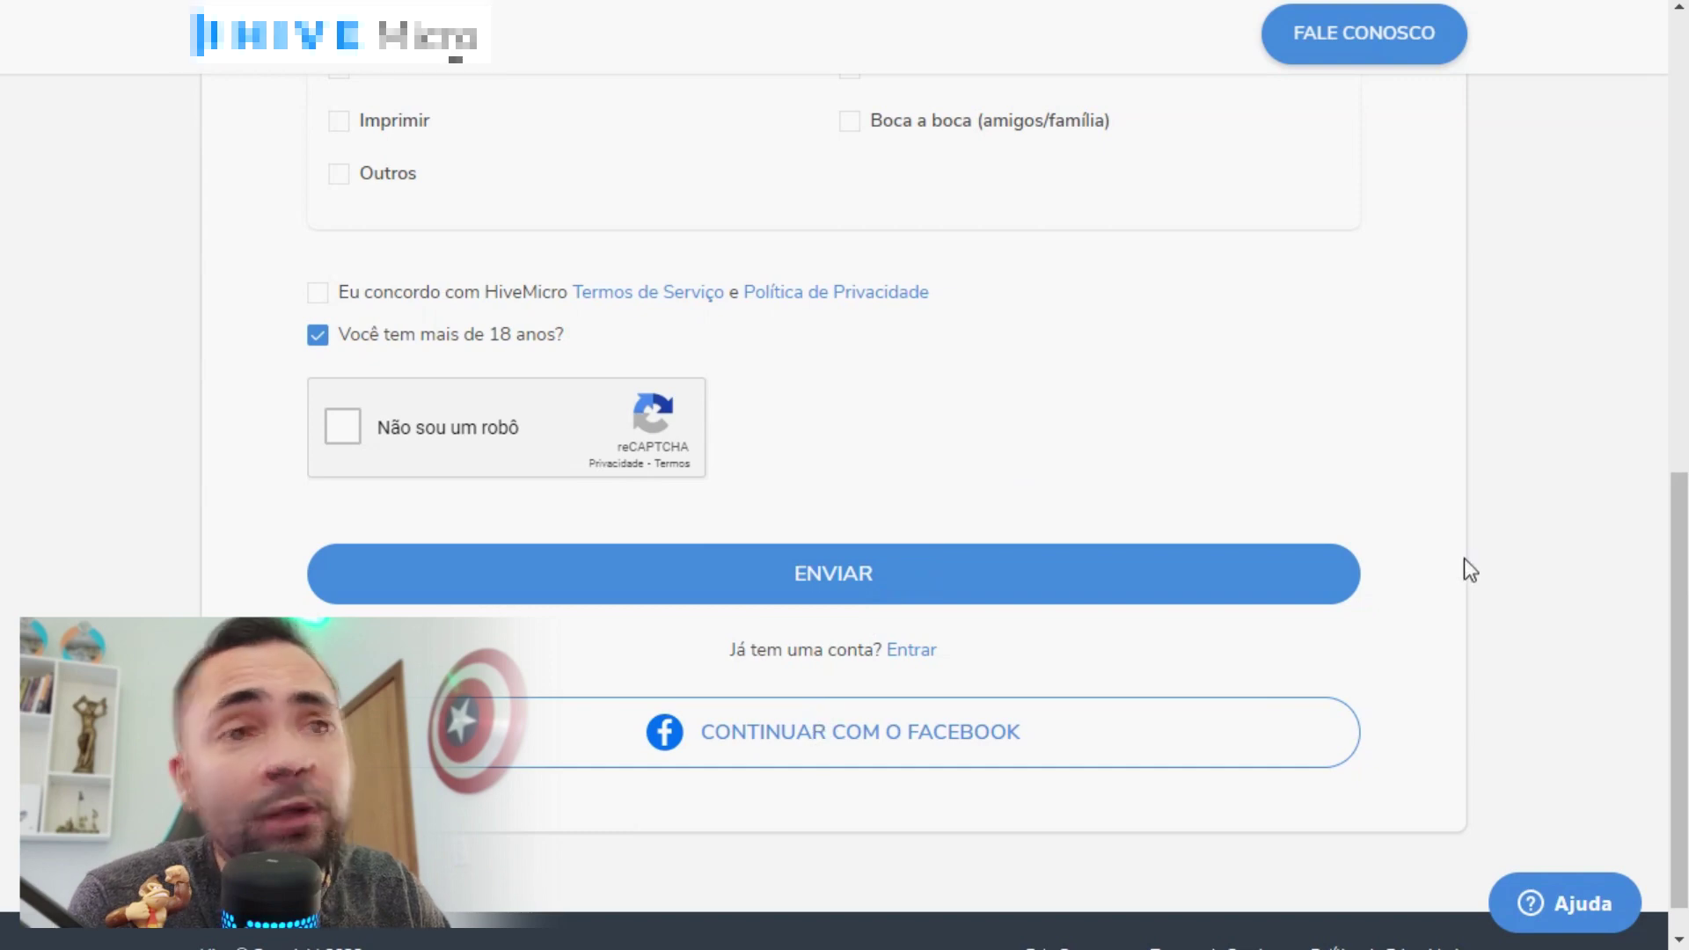
# Register by continuing with the Facebook account instead of submitting the form.
pyautogui.scroll(5, 1218, 400)
pyautogui.scroll(-5, 1230, 289)
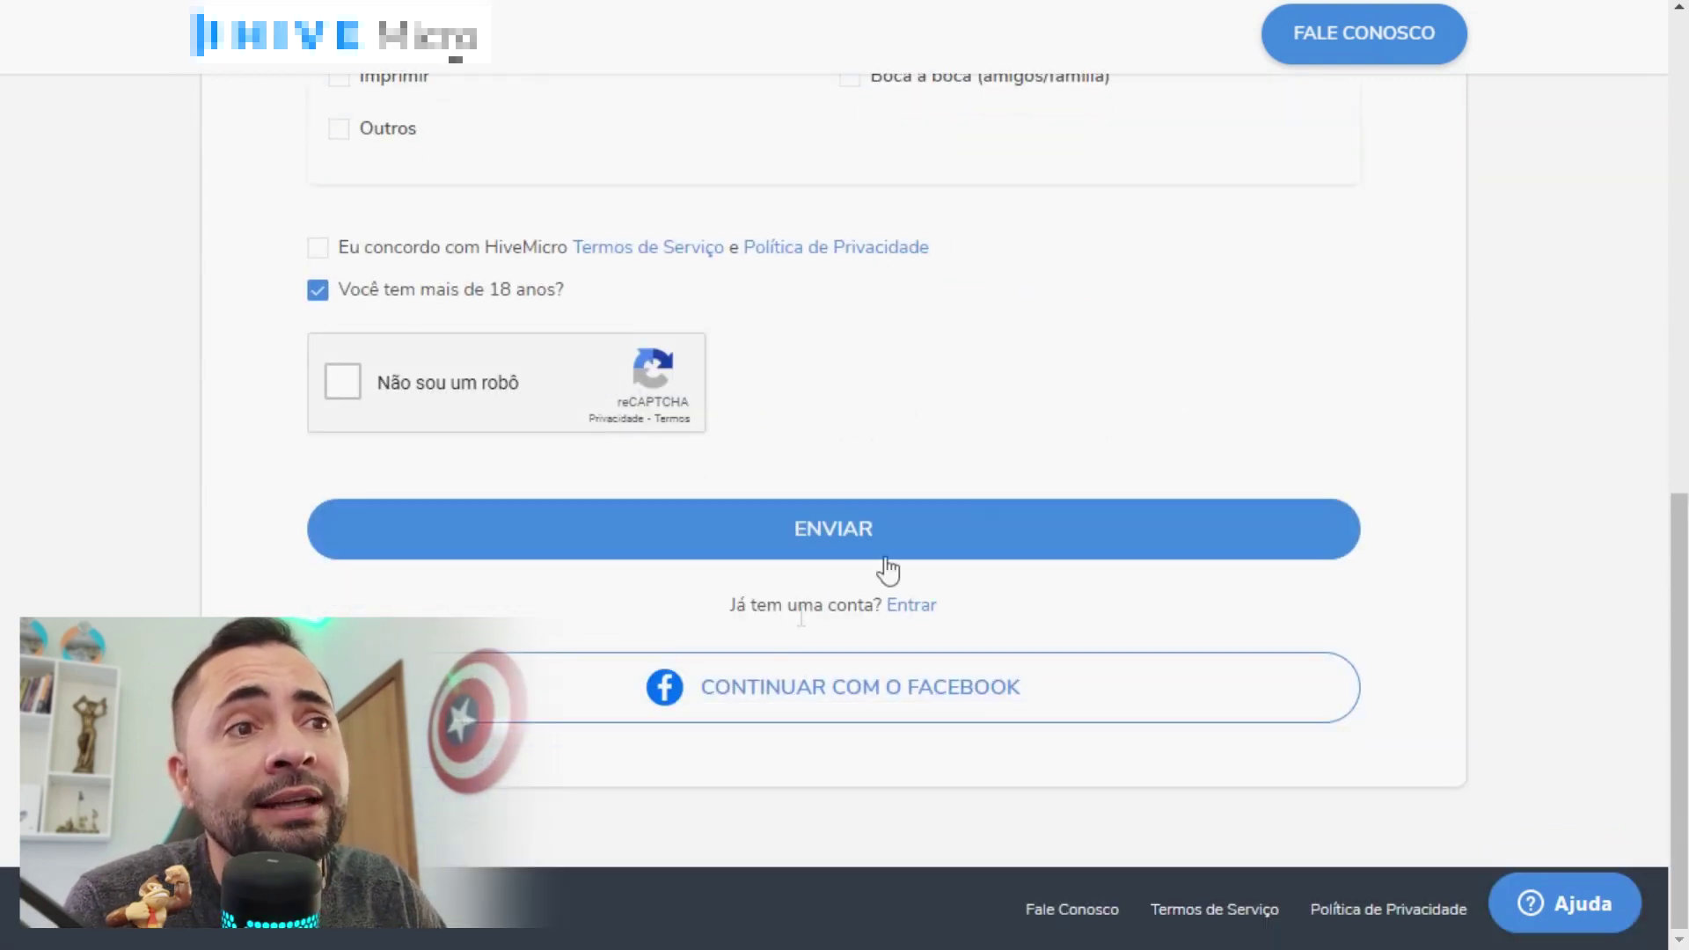
pyautogui.click(880, 723)
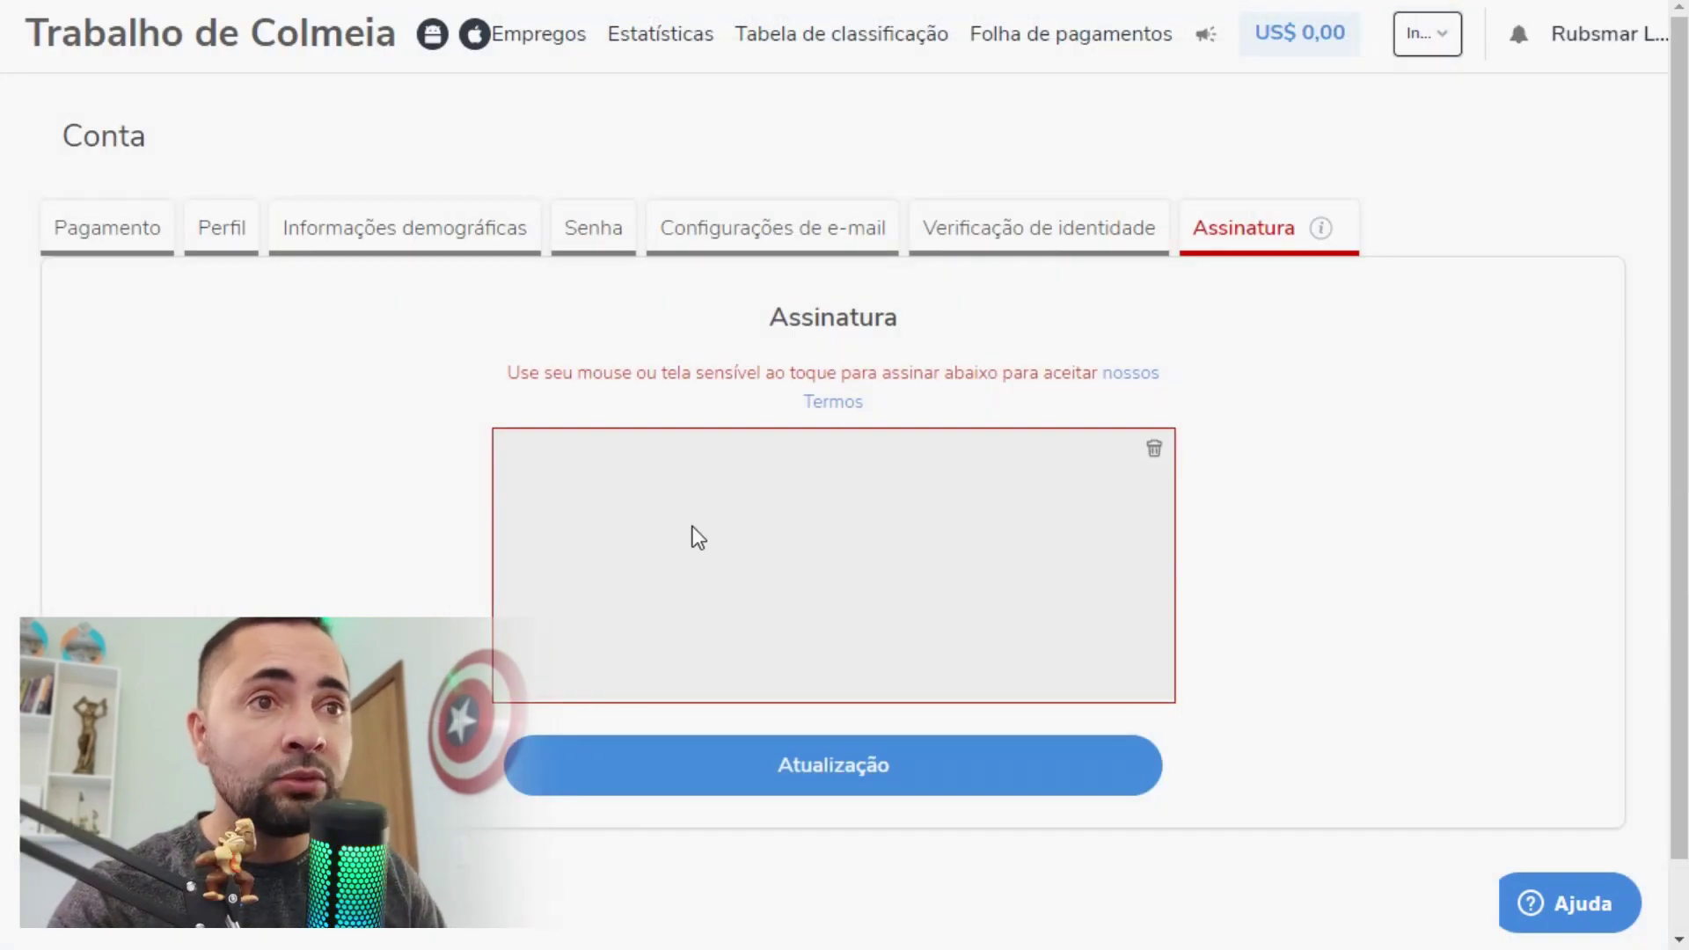
# Sign by hand with the account holder's name in the signature box and submit the signature to accept the terms.
pyautogui.moveTo(552, 509)
pyautogui.mouseDown()
pyautogui.moveTo(552, 593)
pyautogui.moveTo(540, 483)
pyautogui.moveTo(560, 605)
pyautogui.mouseUp()
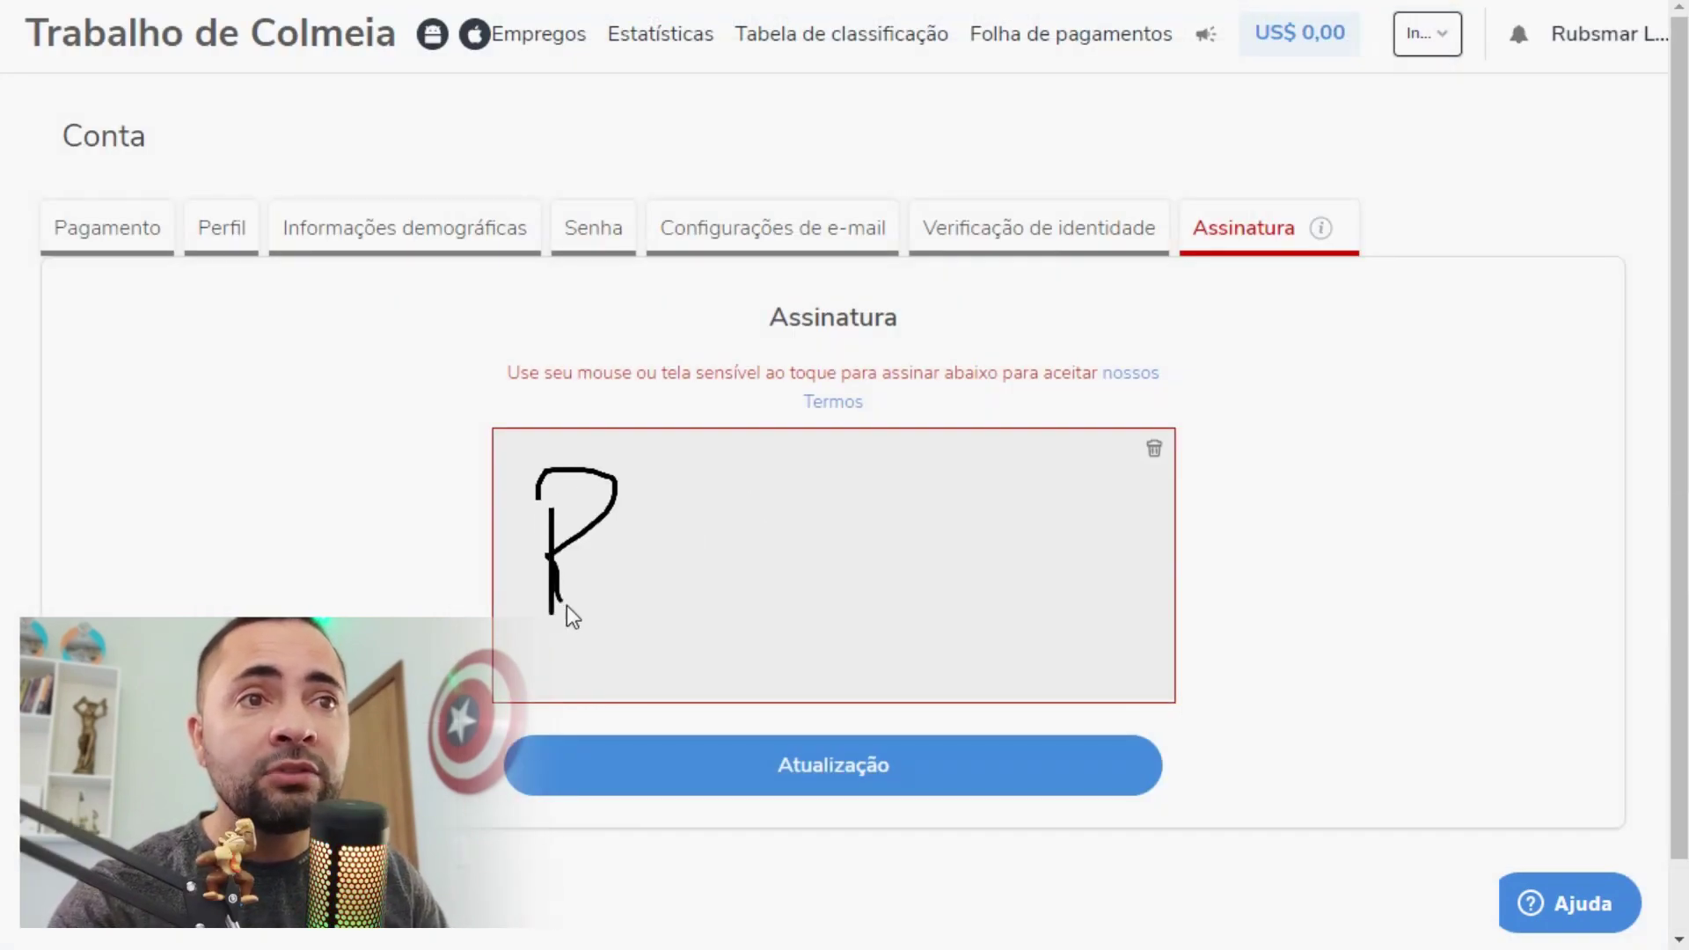
pyautogui.moveTo(620, 531)
pyautogui.mouseDown()
pyautogui.moveTo(709, 540)
pyautogui.moveTo(709, 526)
pyautogui.mouseUp()
pyautogui.moveTo(720, 508)
pyautogui.mouseDown()
pyautogui.moveTo(731, 528)
pyautogui.moveTo(860, 546)
pyautogui.moveTo(916, 592)
pyautogui.mouseUp()
pyautogui.moveTo(949, 528)
pyautogui.mouseDown()
pyautogui.moveTo(994, 595)
pyautogui.moveTo(913, 612)
pyautogui.mouseUp()
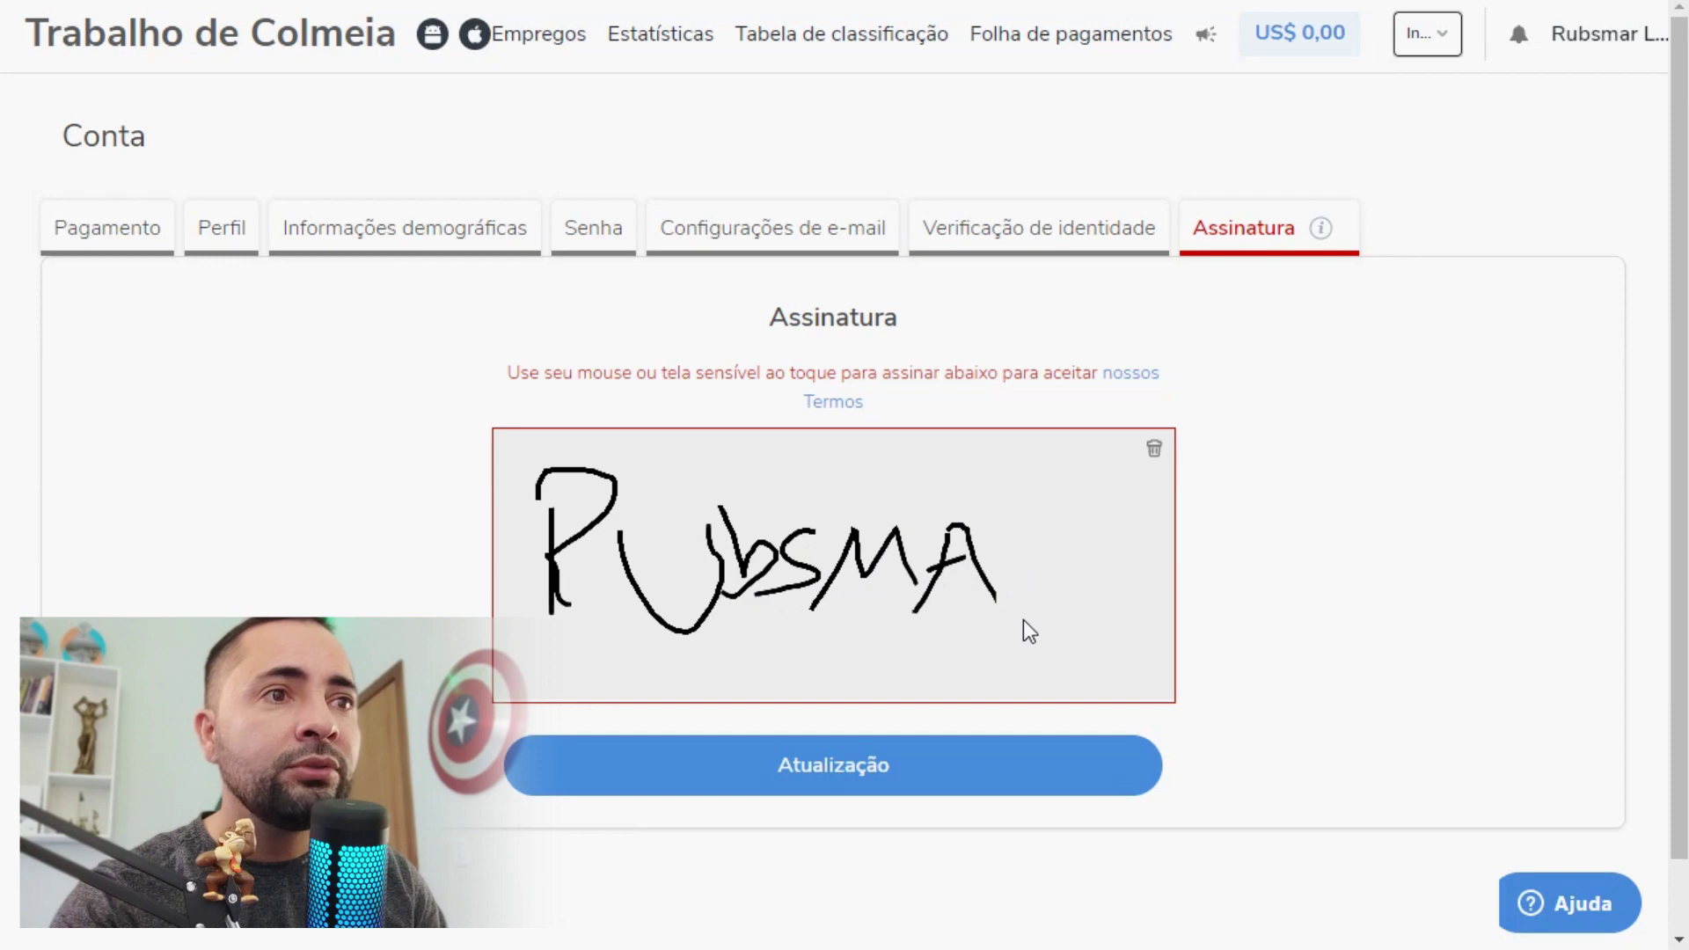
pyautogui.moveTo(1023, 577)
pyautogui.mouseDown()
pyautogui.moveTo(1065, 484)
pyautogui.moveTo(1060, 596)
pyautogui.mouseUp()
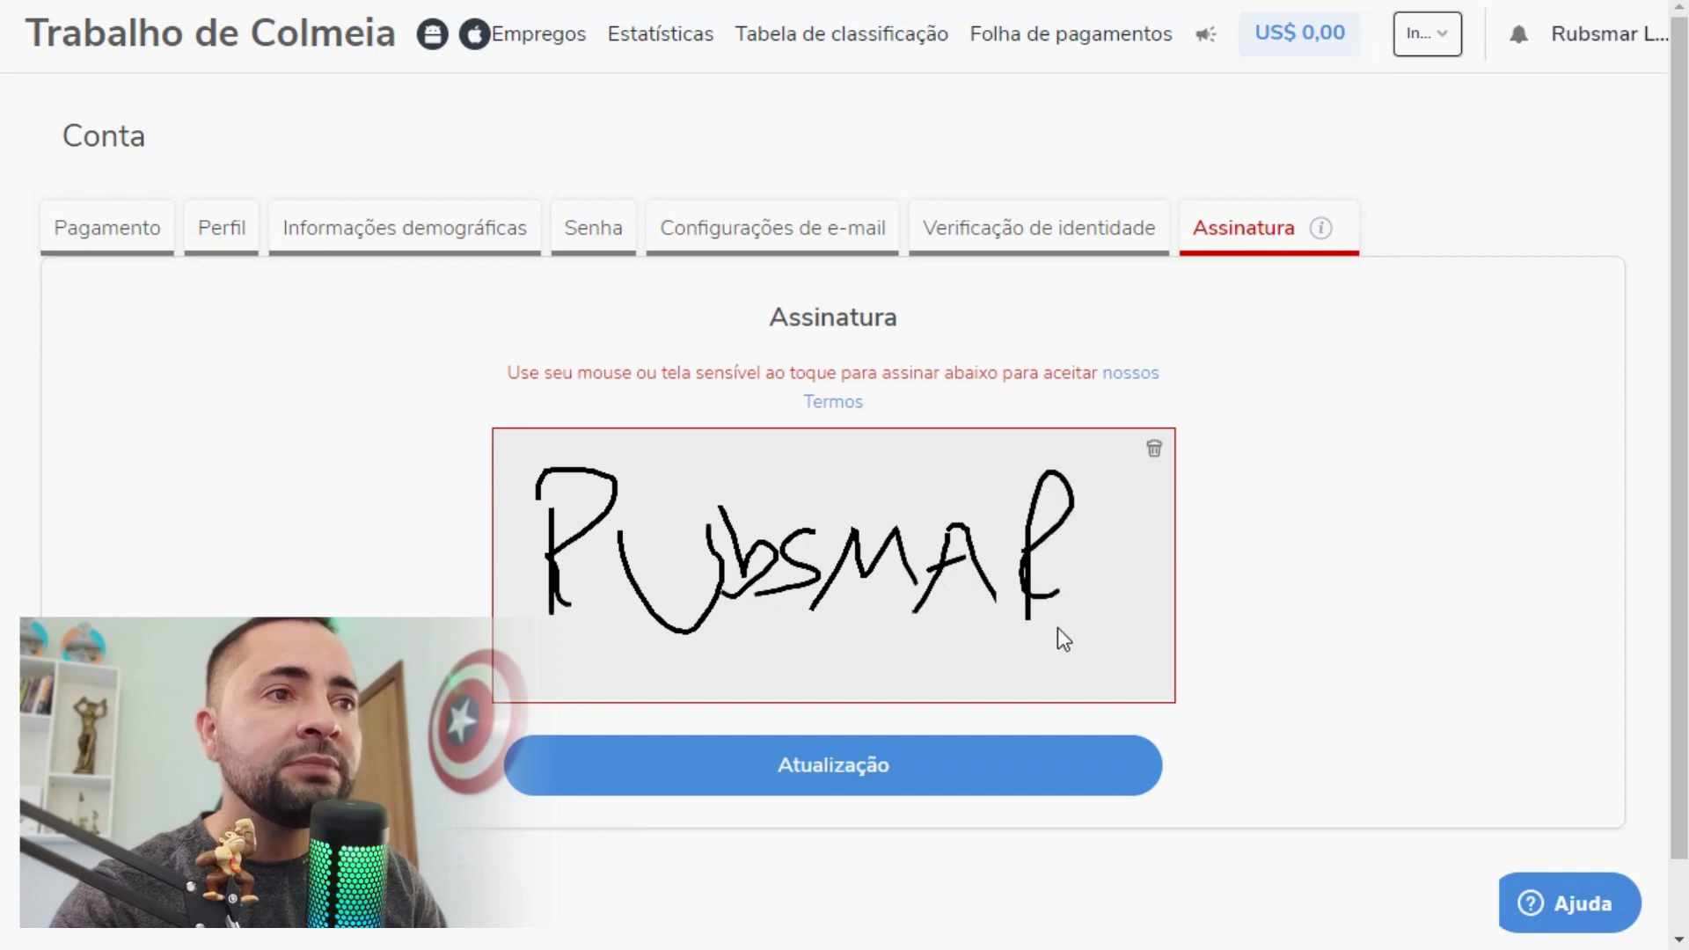
pyautogui.click(897, 796)
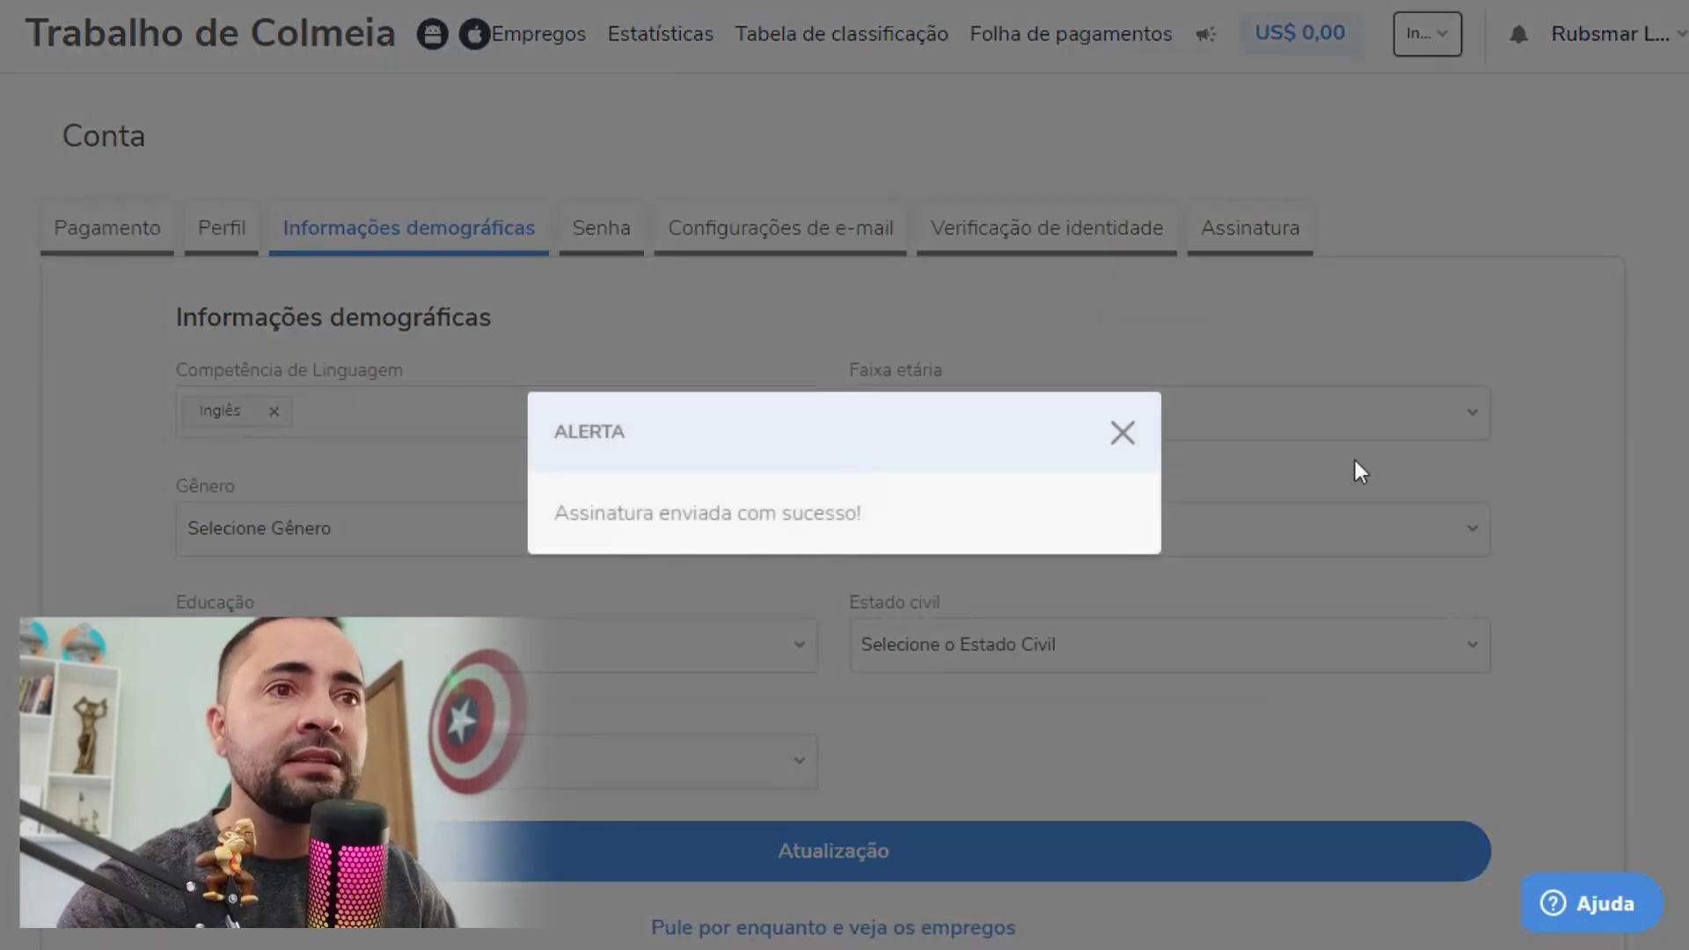
# Dismiss the signature alert and proceed from the demographic information to the jobs list.
pyautogui.click(1122, 434)
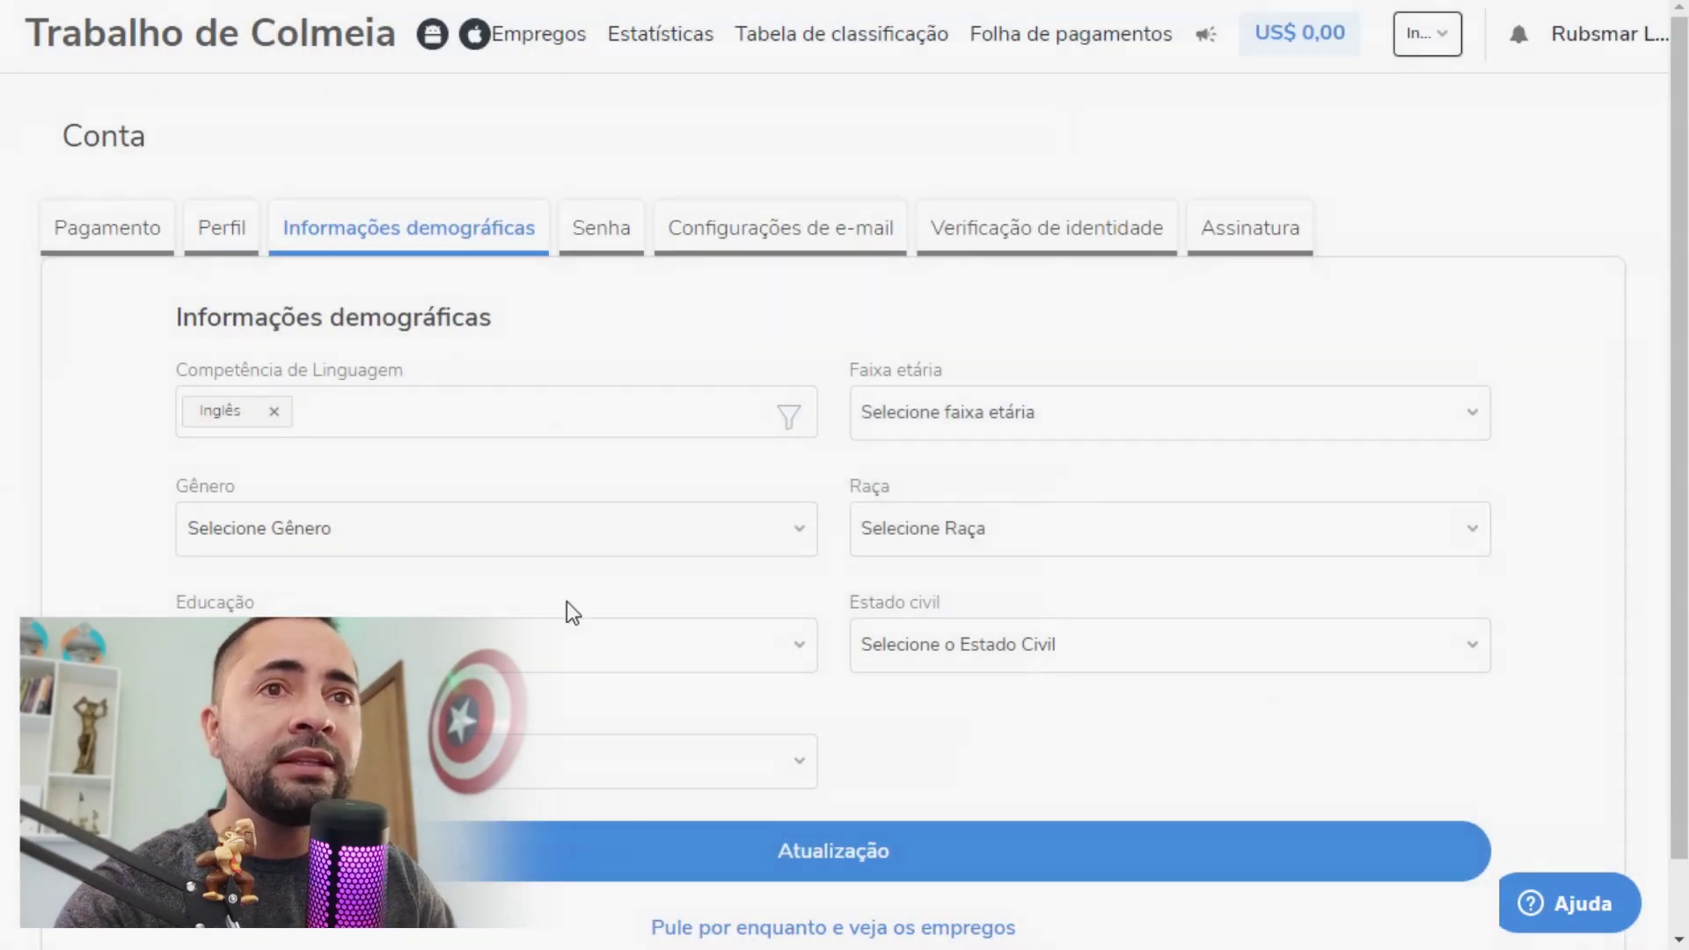
pyautogui.scroll(-1, 1038, 476)
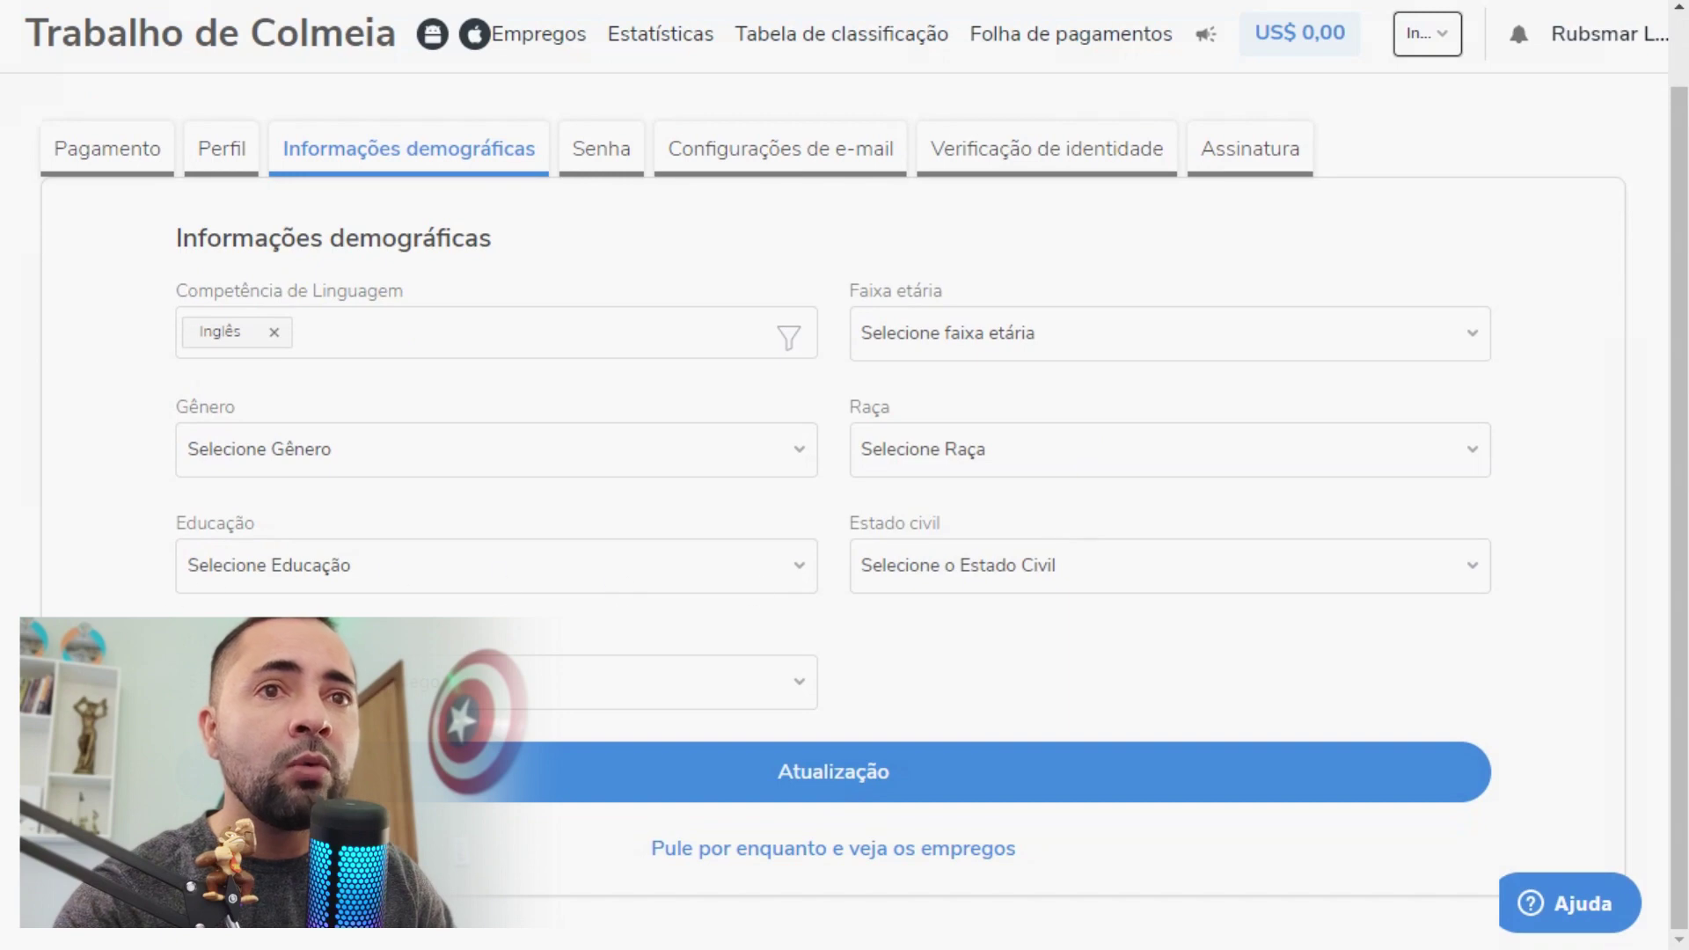
pyautogui.click(1057, 797)
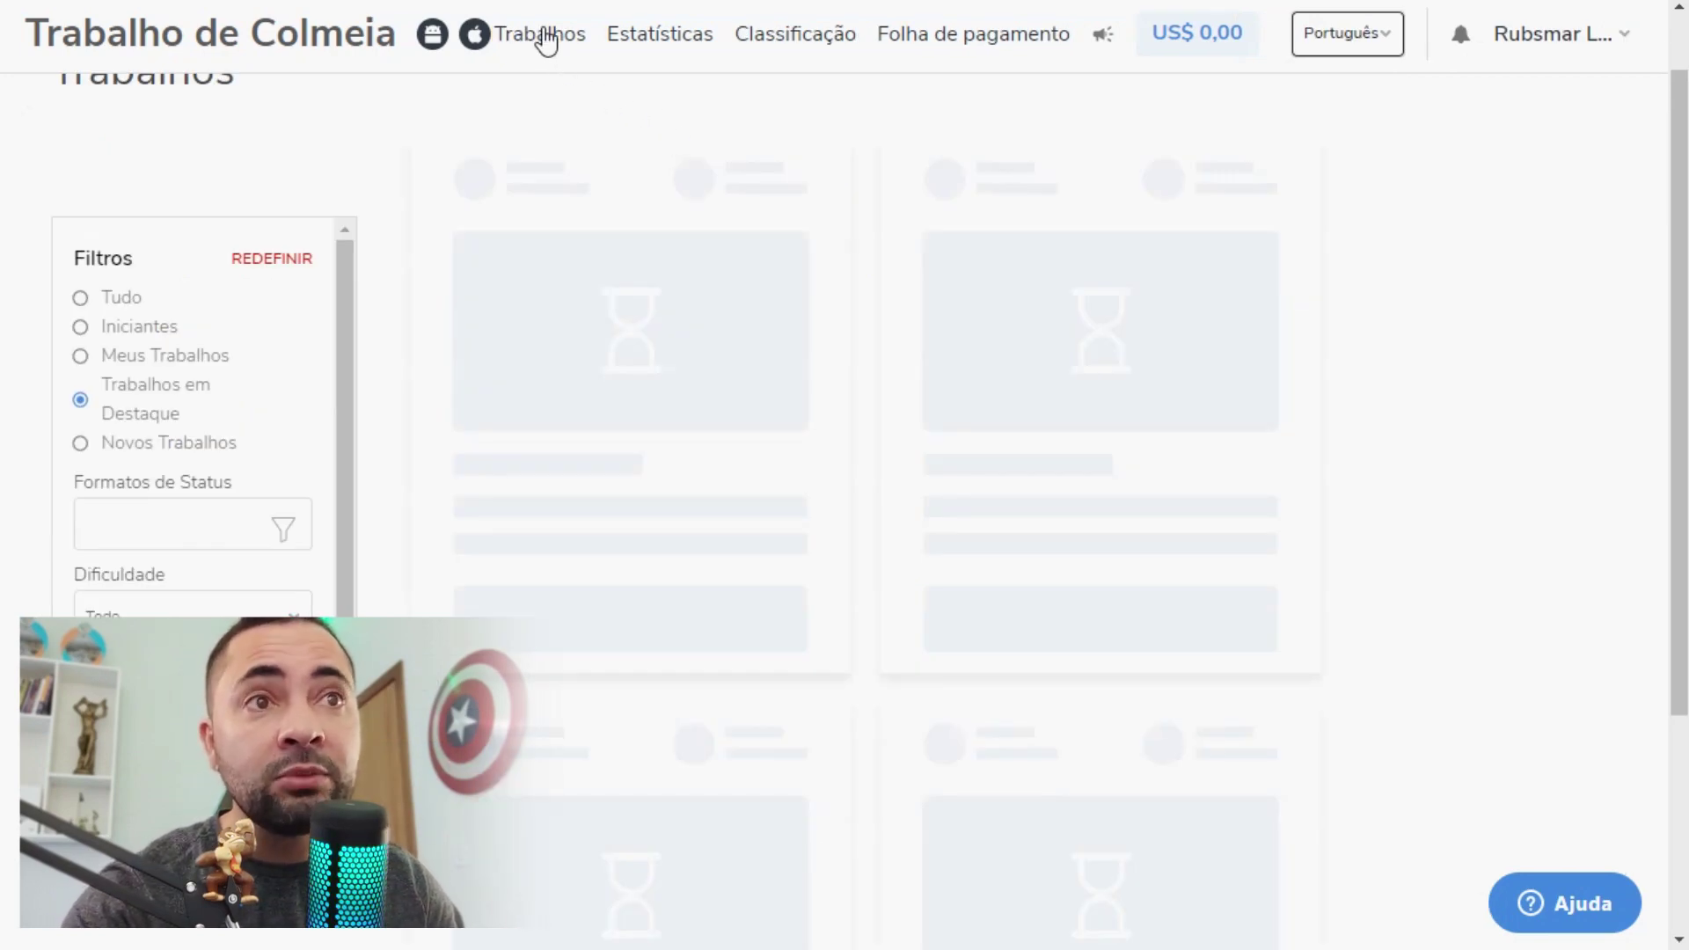
# Examine the featured jobs, comparing their task types, descriptions and pay rates.
pyautogui.scroll(-5, 1479, 497)
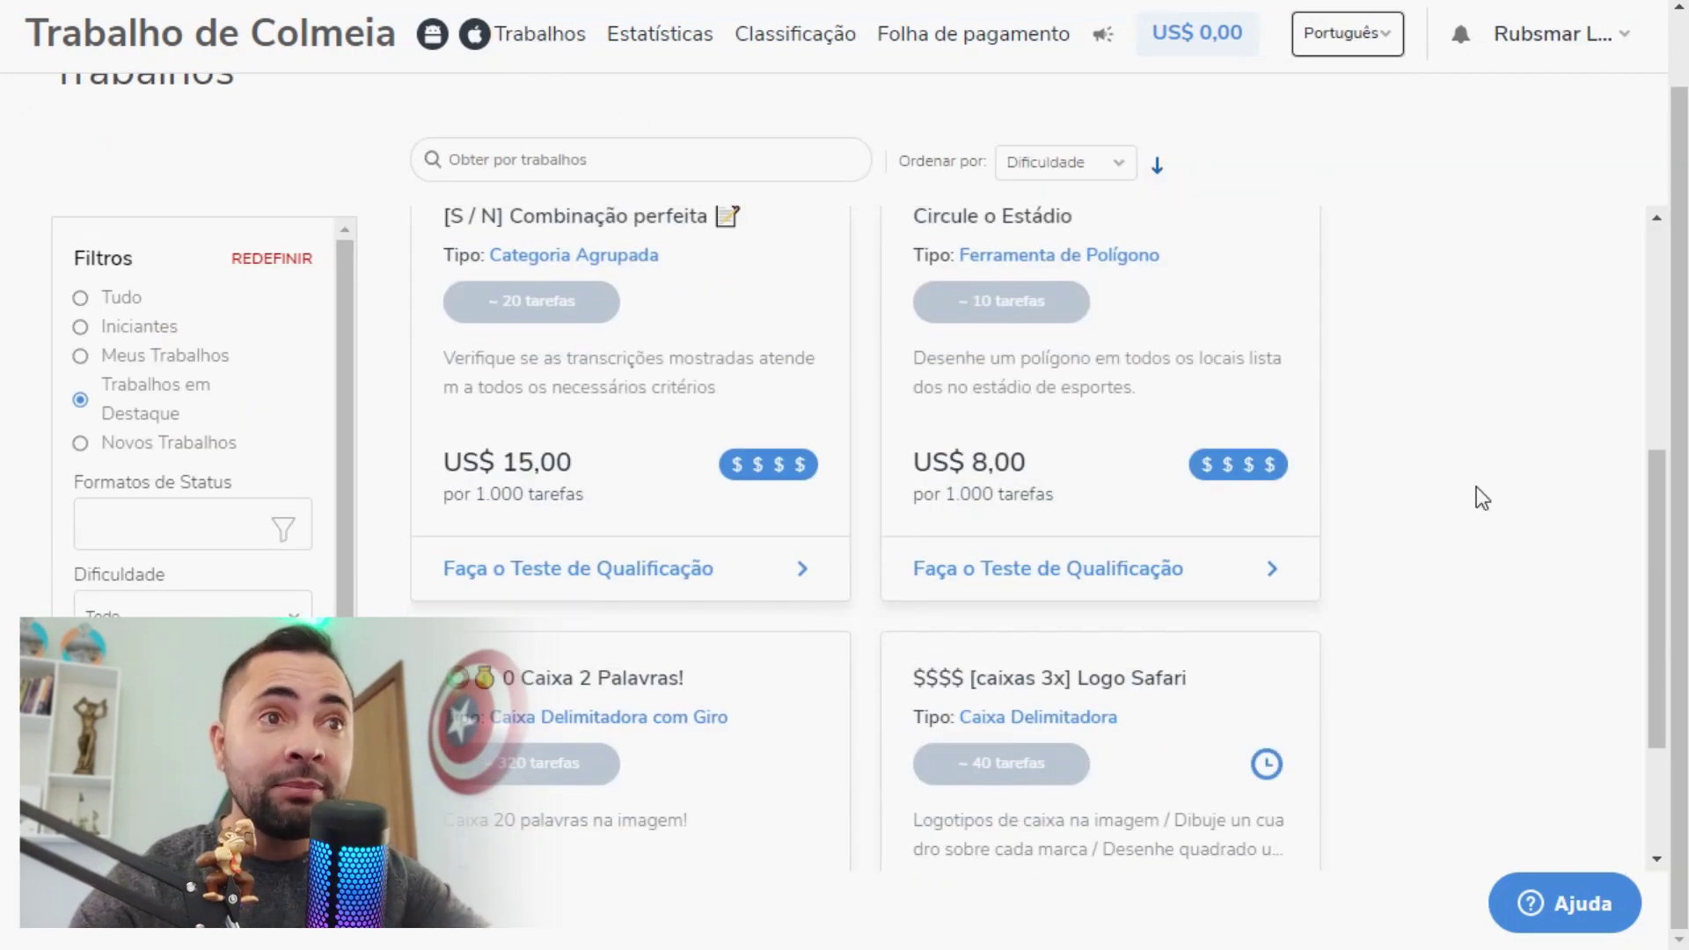
pyautogui.scroll(-2, 1450, 582)
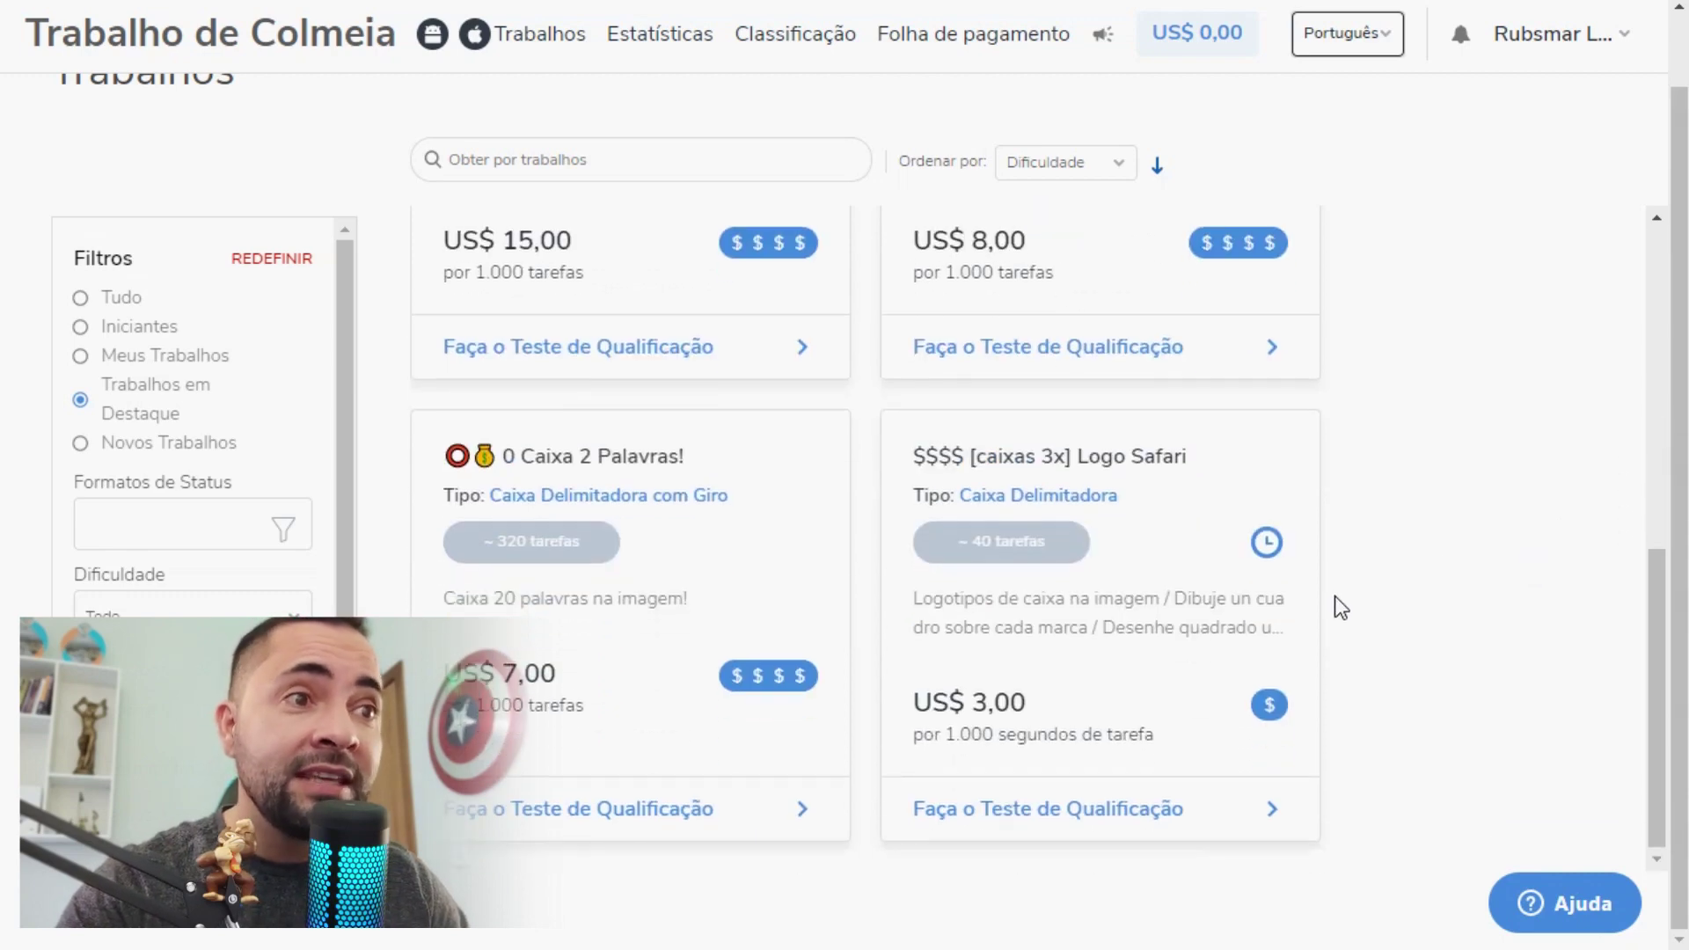
pyautogui.scroll(3, 1291, 643)
pyautogui.scroll(3, 1297, 648)
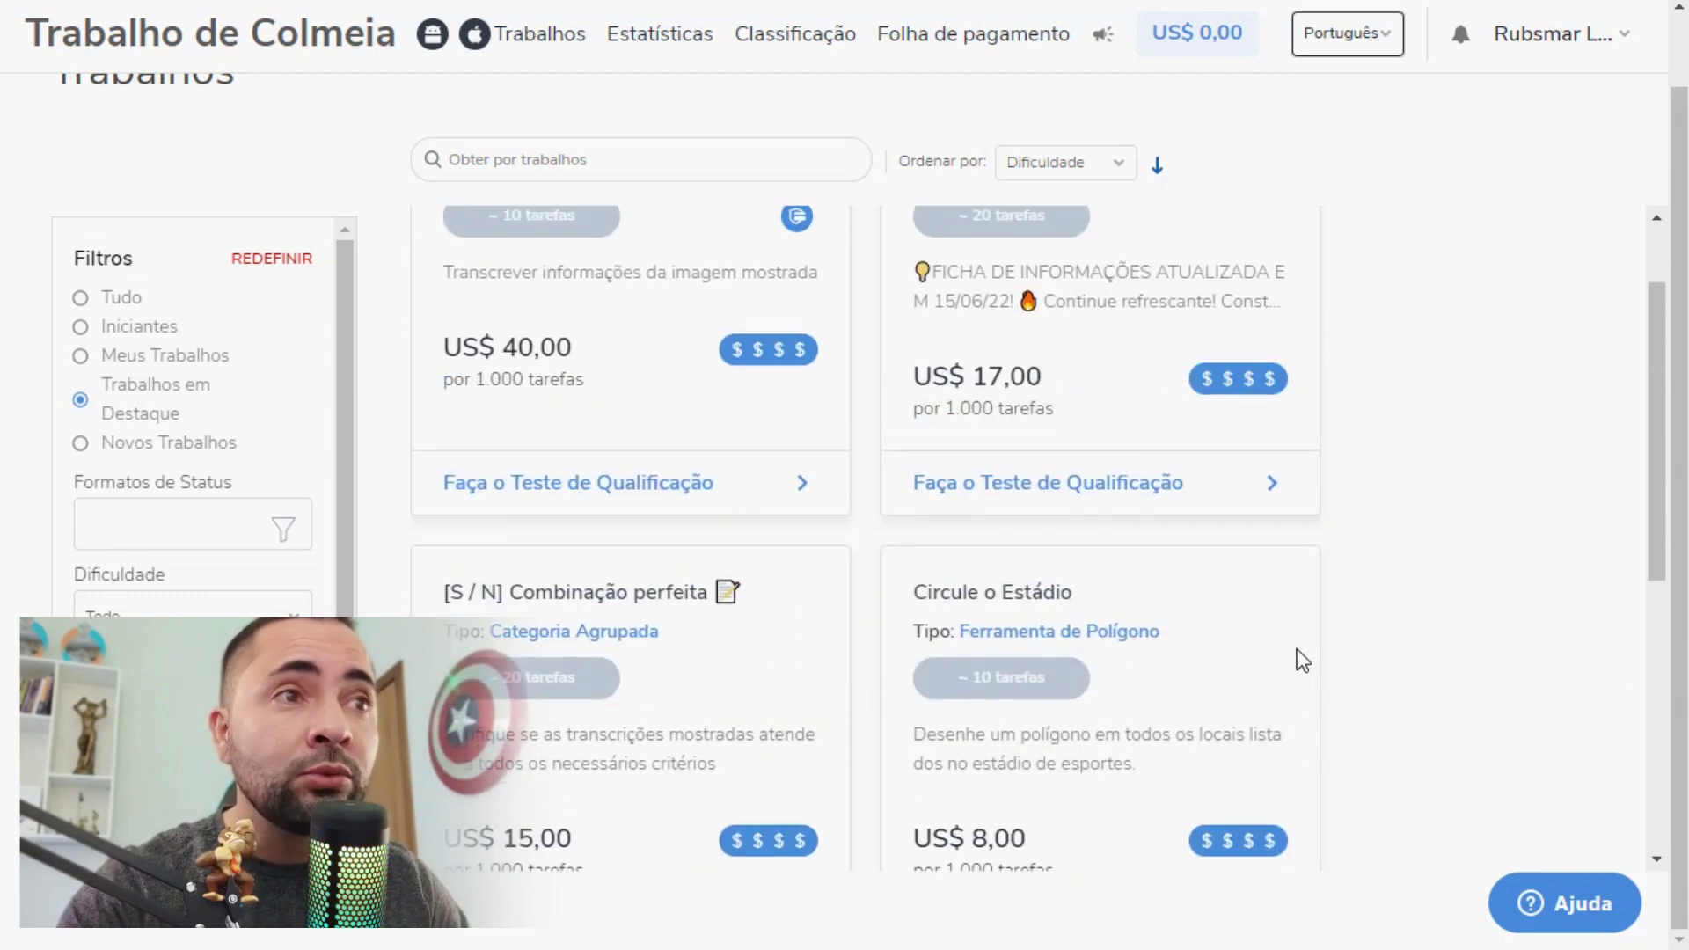
pyautogui.scroll(1, 1301, 656)
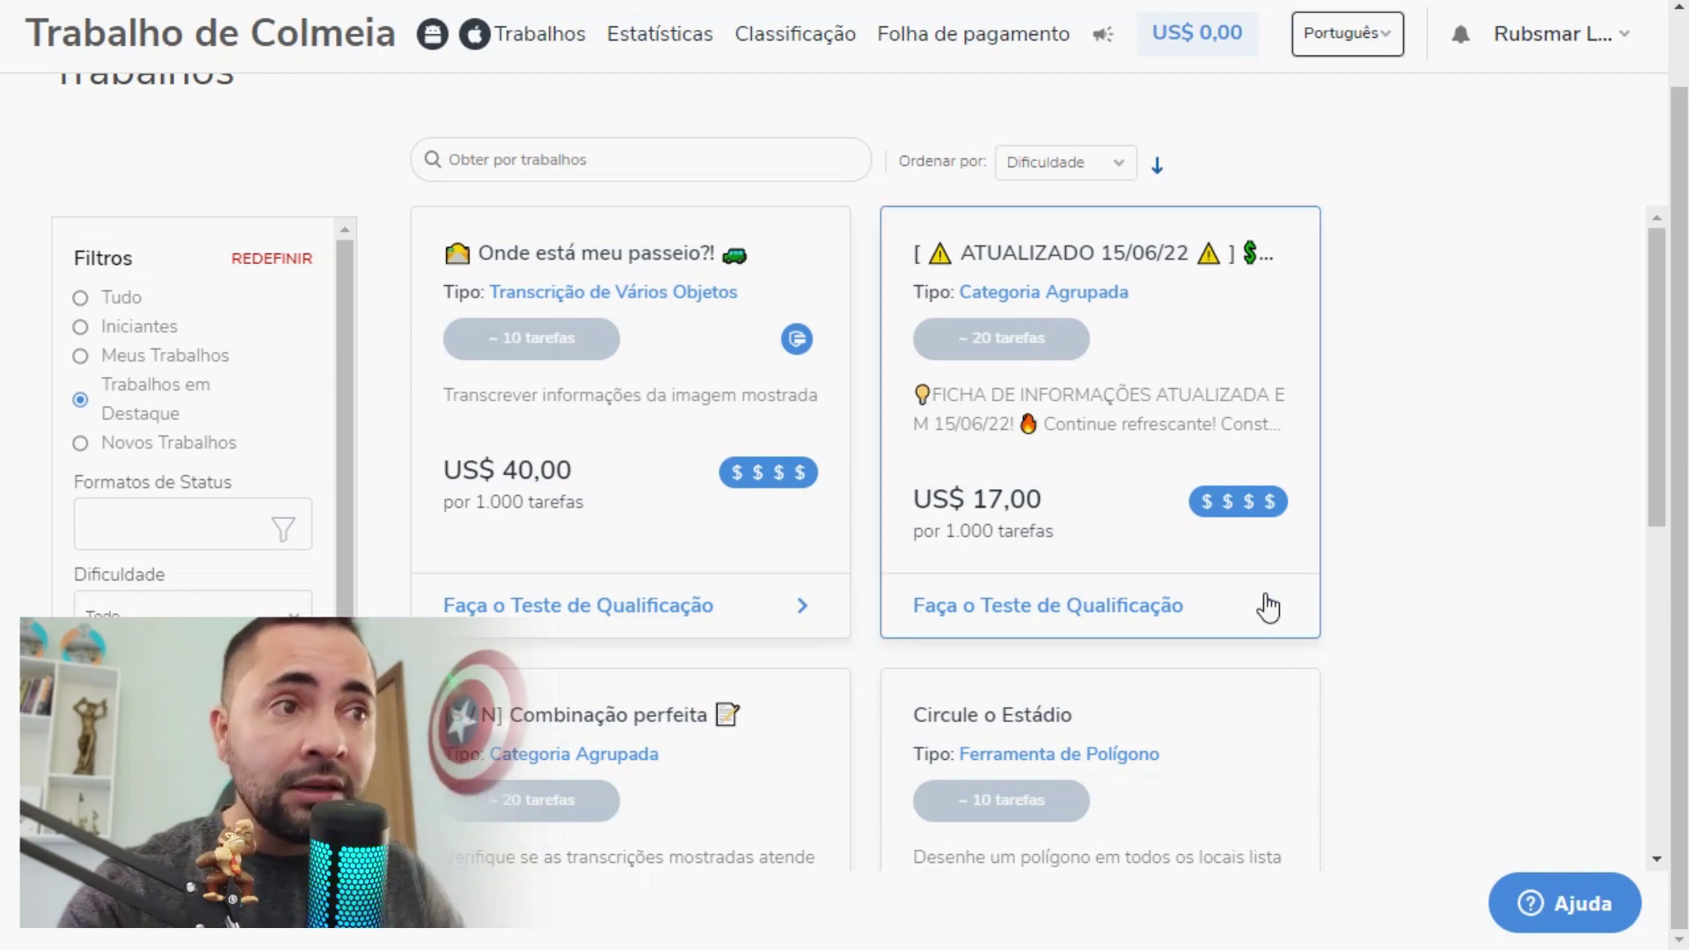
pyautogui.scroll(-8, 1267, 607)
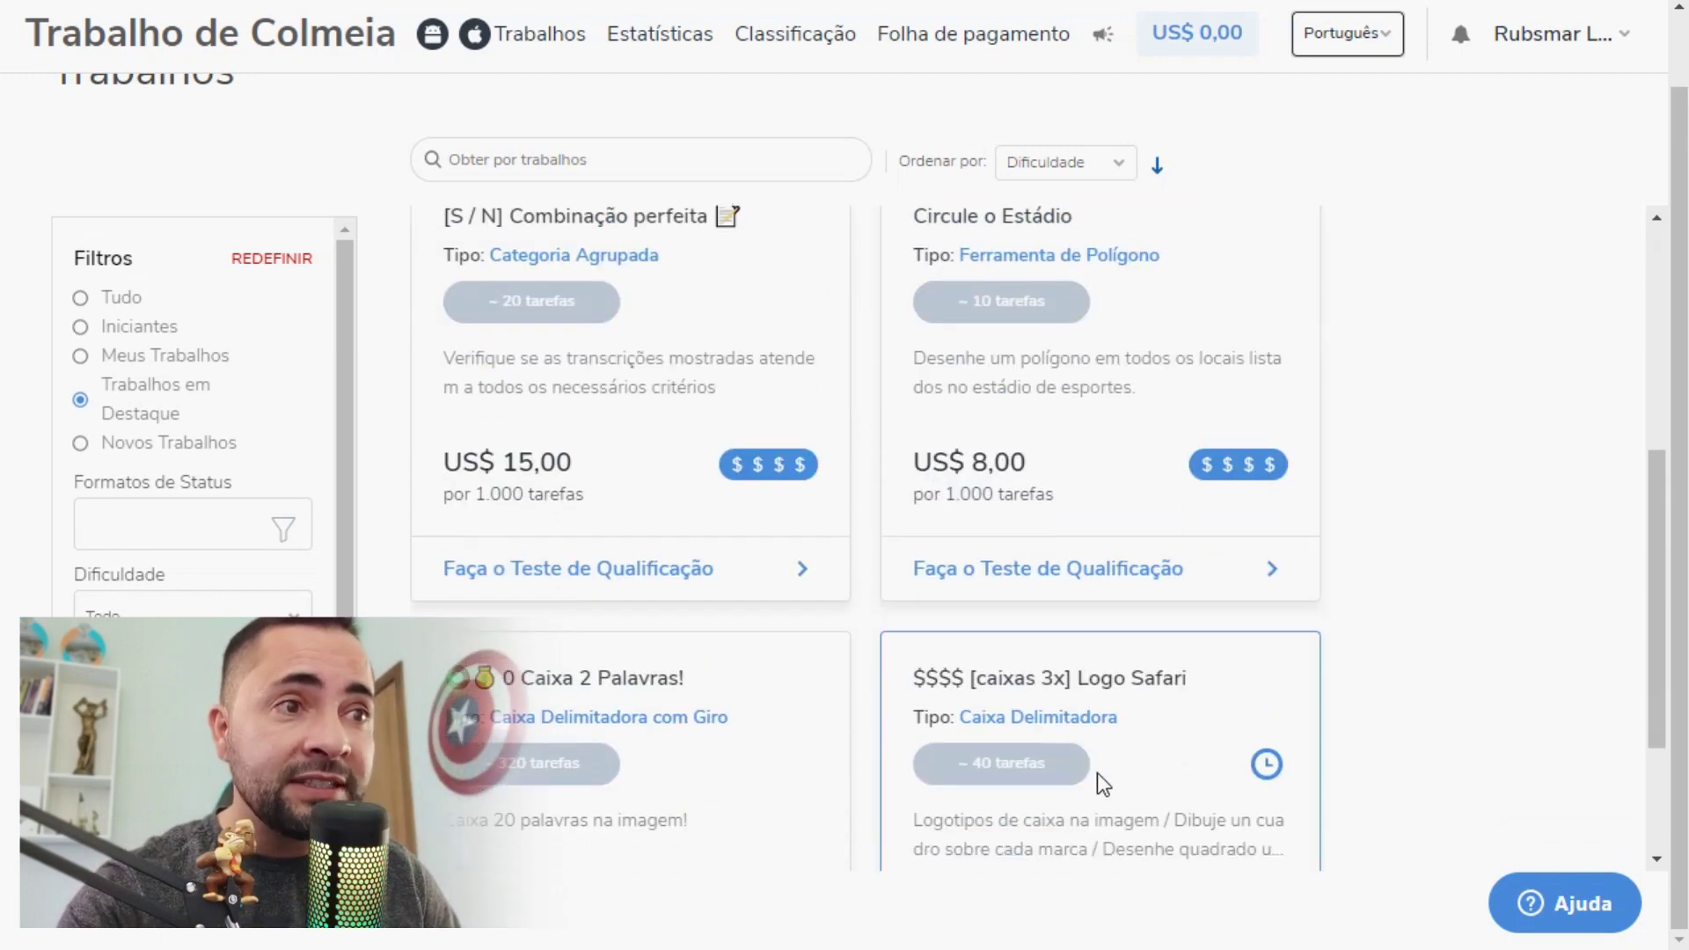
pyautogui.scroll(-1, 630, 772)
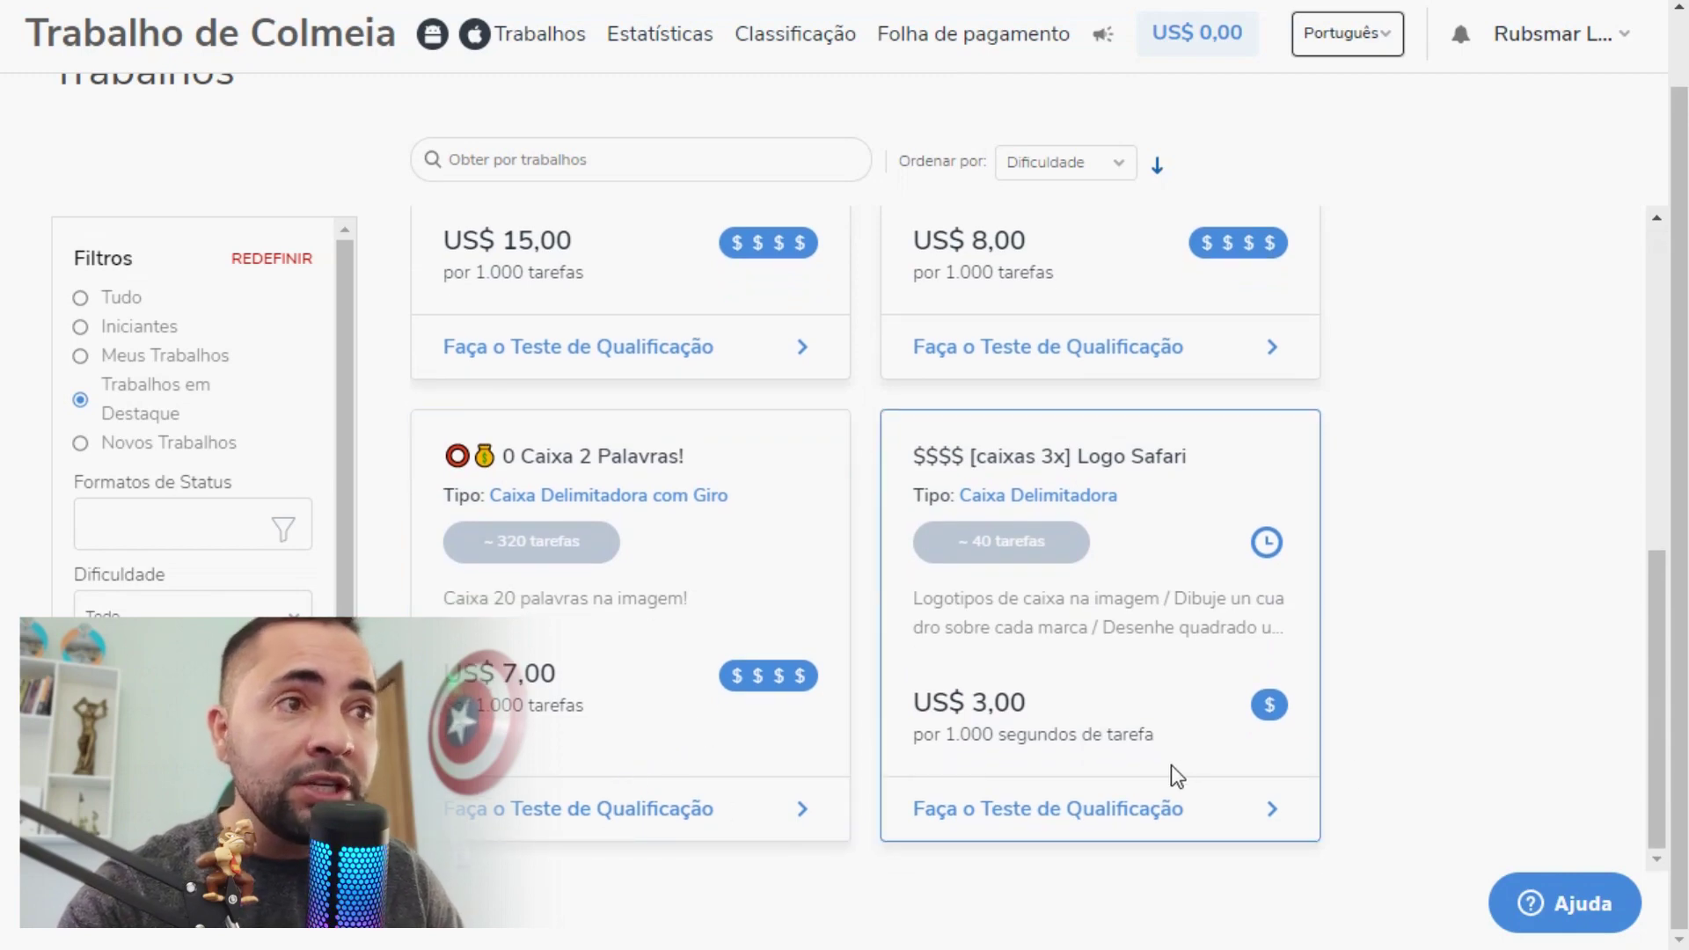
pyautogui.scroll(2, 1170, 765)
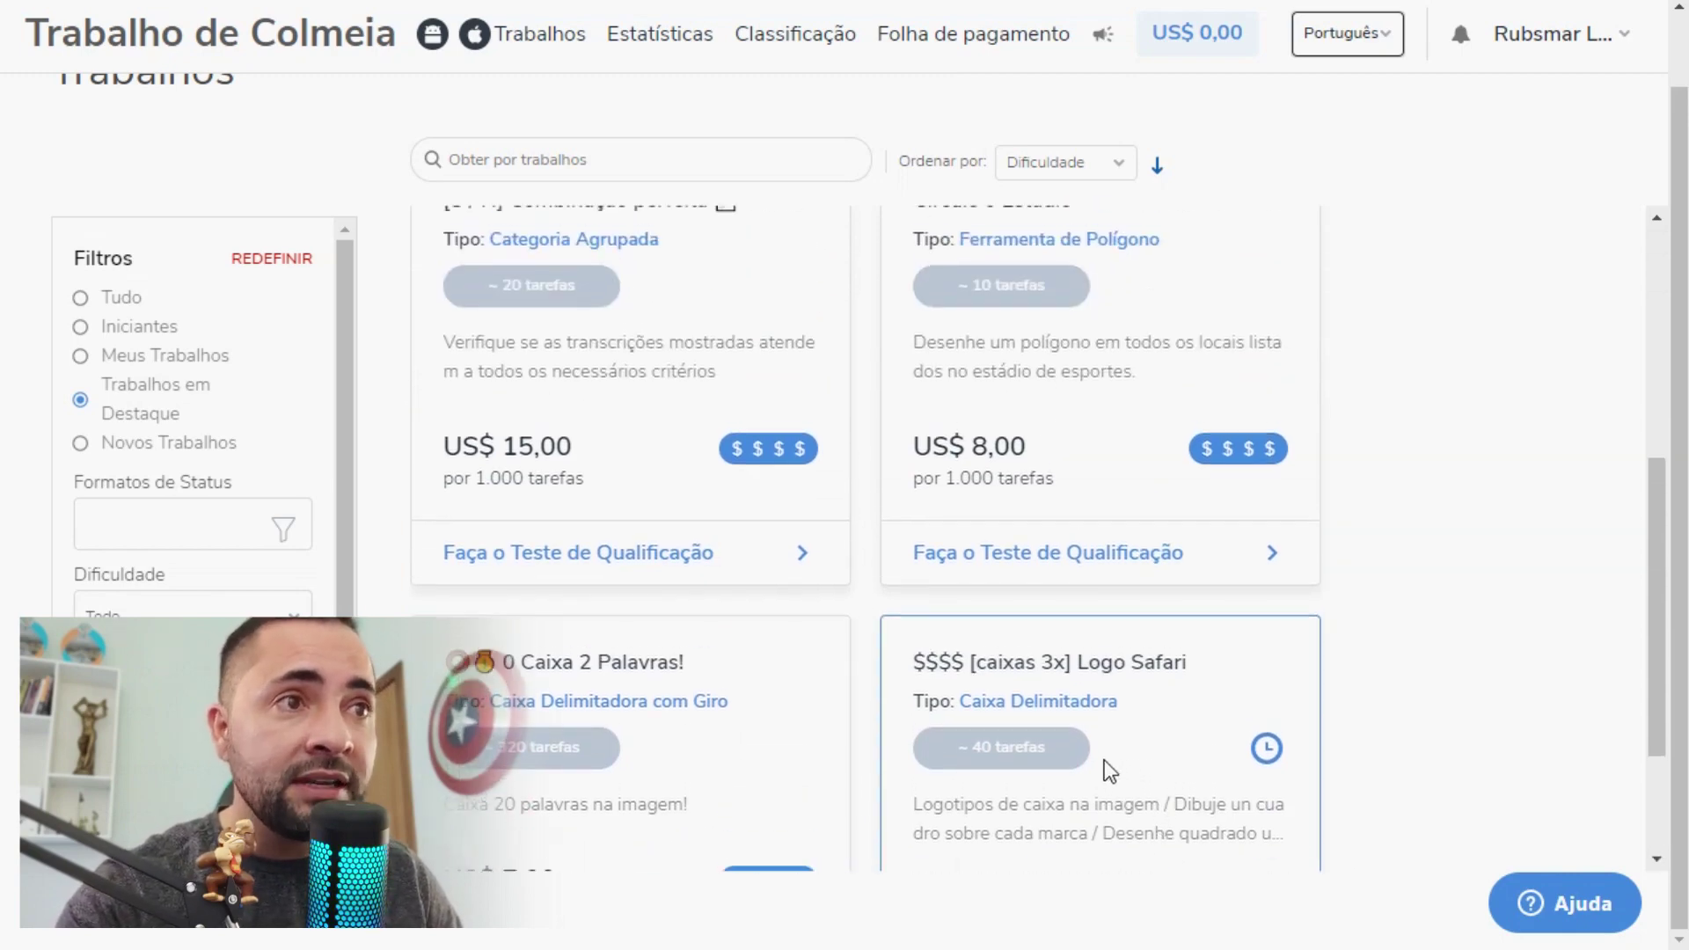
pyautogui.scroll(5, 1105, 765)
pyautogui.scroll(3, 1111, 772)
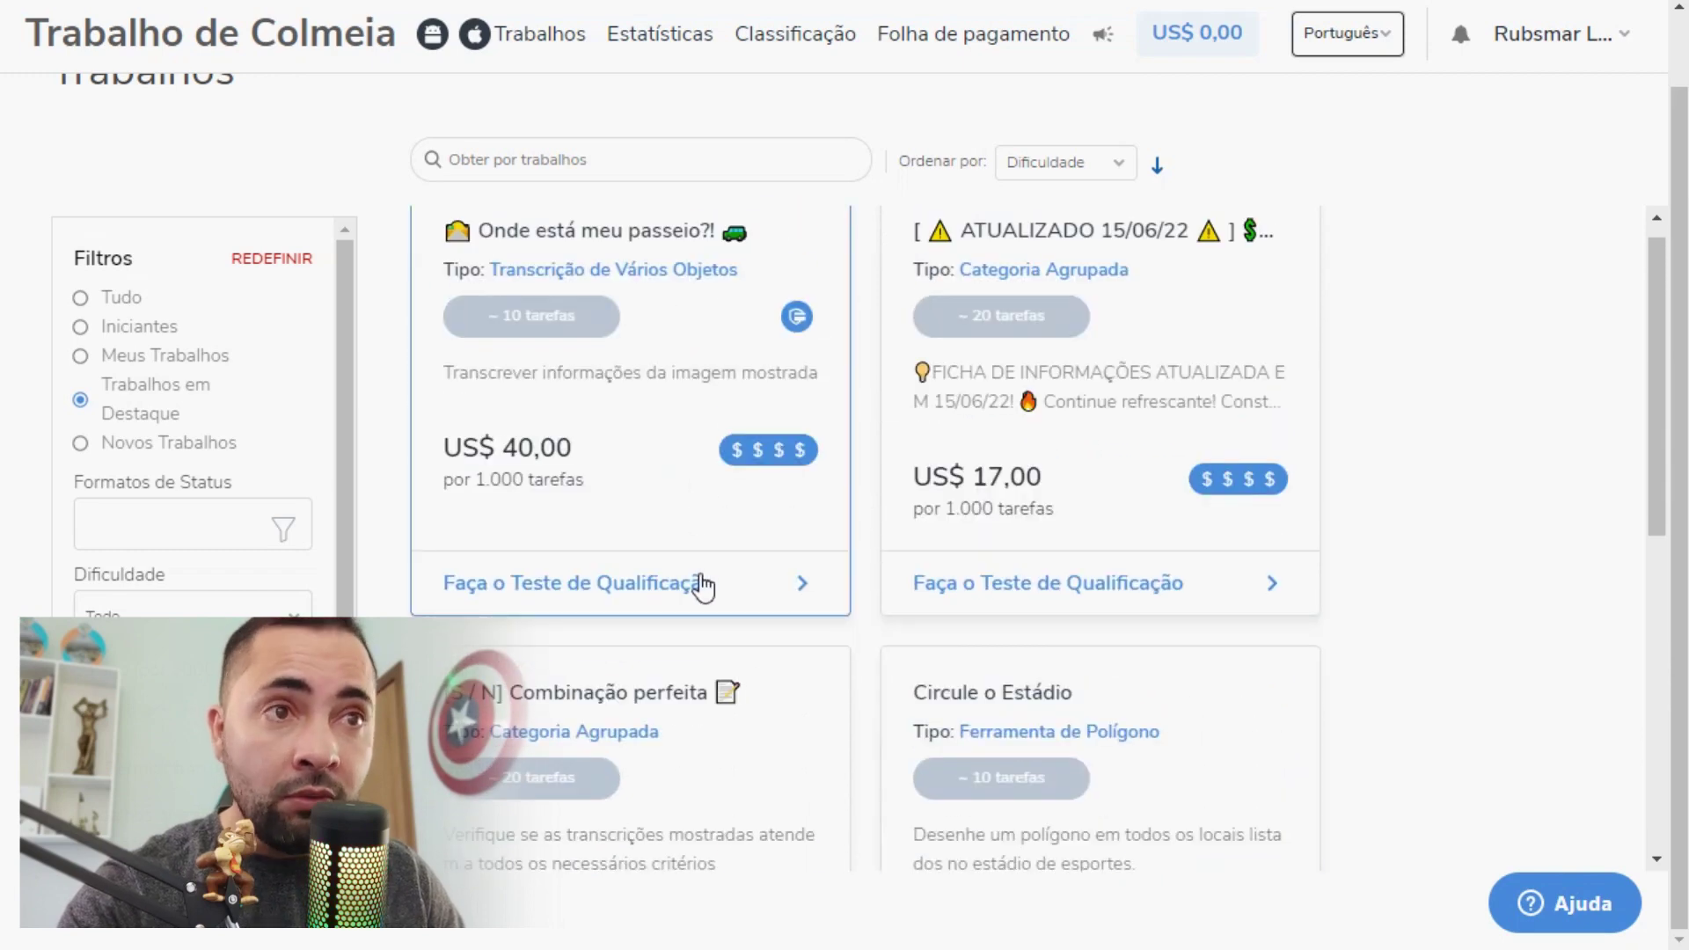
pyautogui.scroll(-4, 1406, 588)
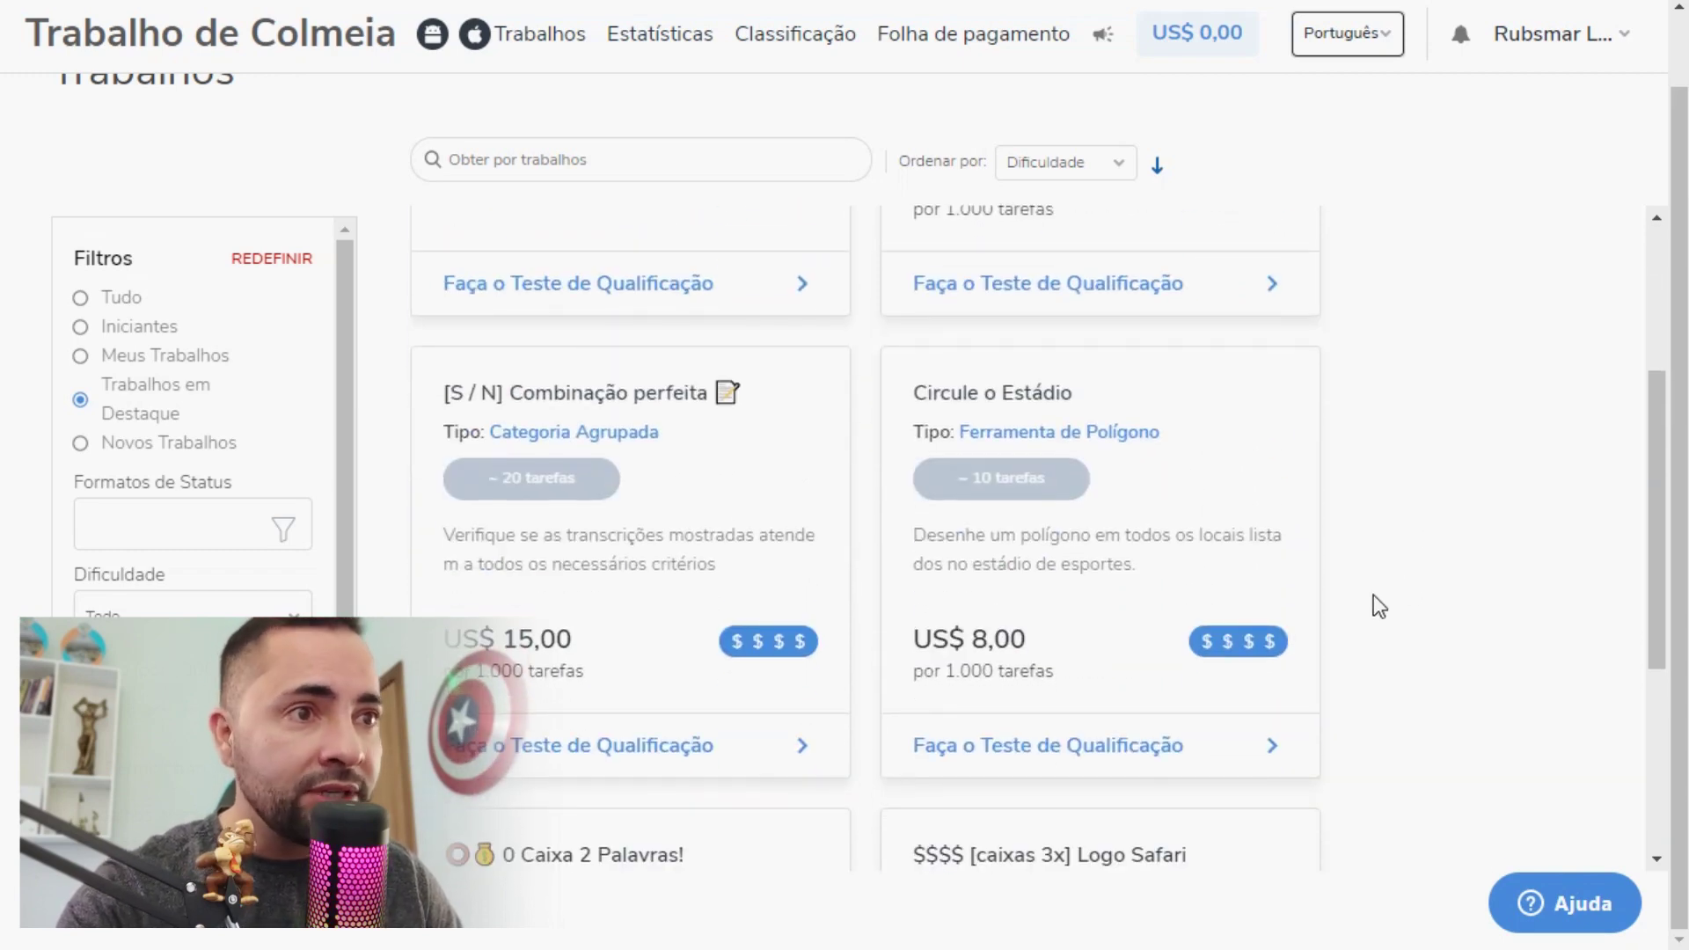
pyautogui.scroll(-5, 1390, 630)
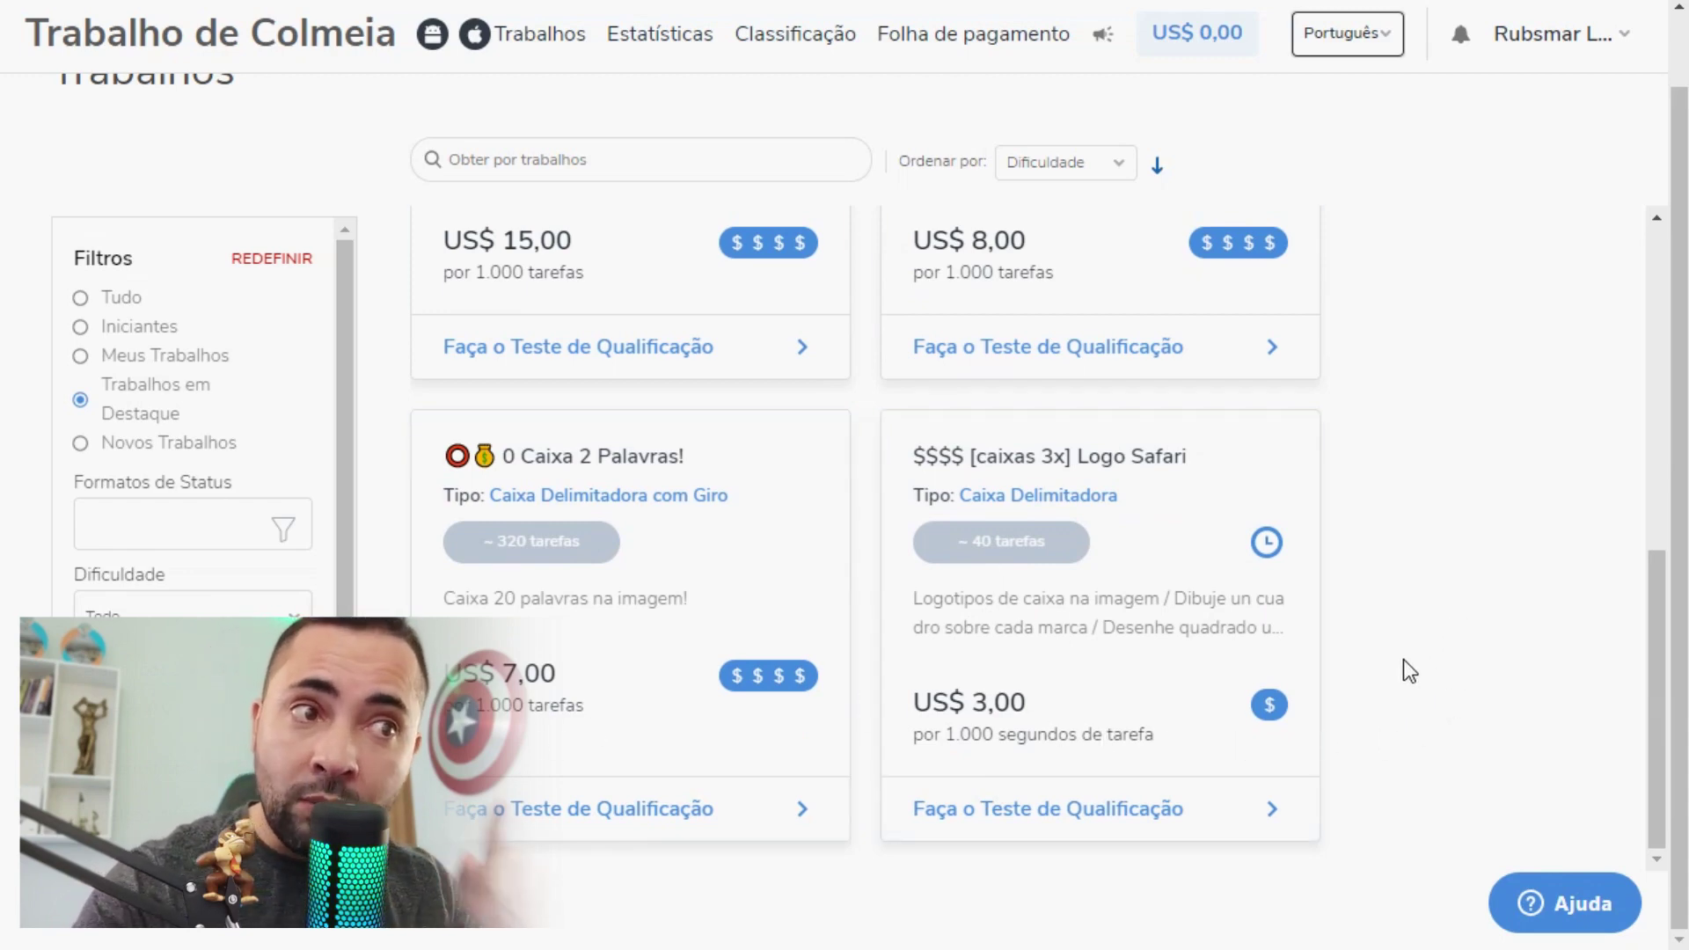
# Switch to the Windows calculator and divide 1000 by 60 to convert the Logo Safari job's paid seconds to minutes.
pyautogui.press('XF86Calculator')
pyautogui.moveTo(444, 350); pyautogui.dragTo(566, 125)
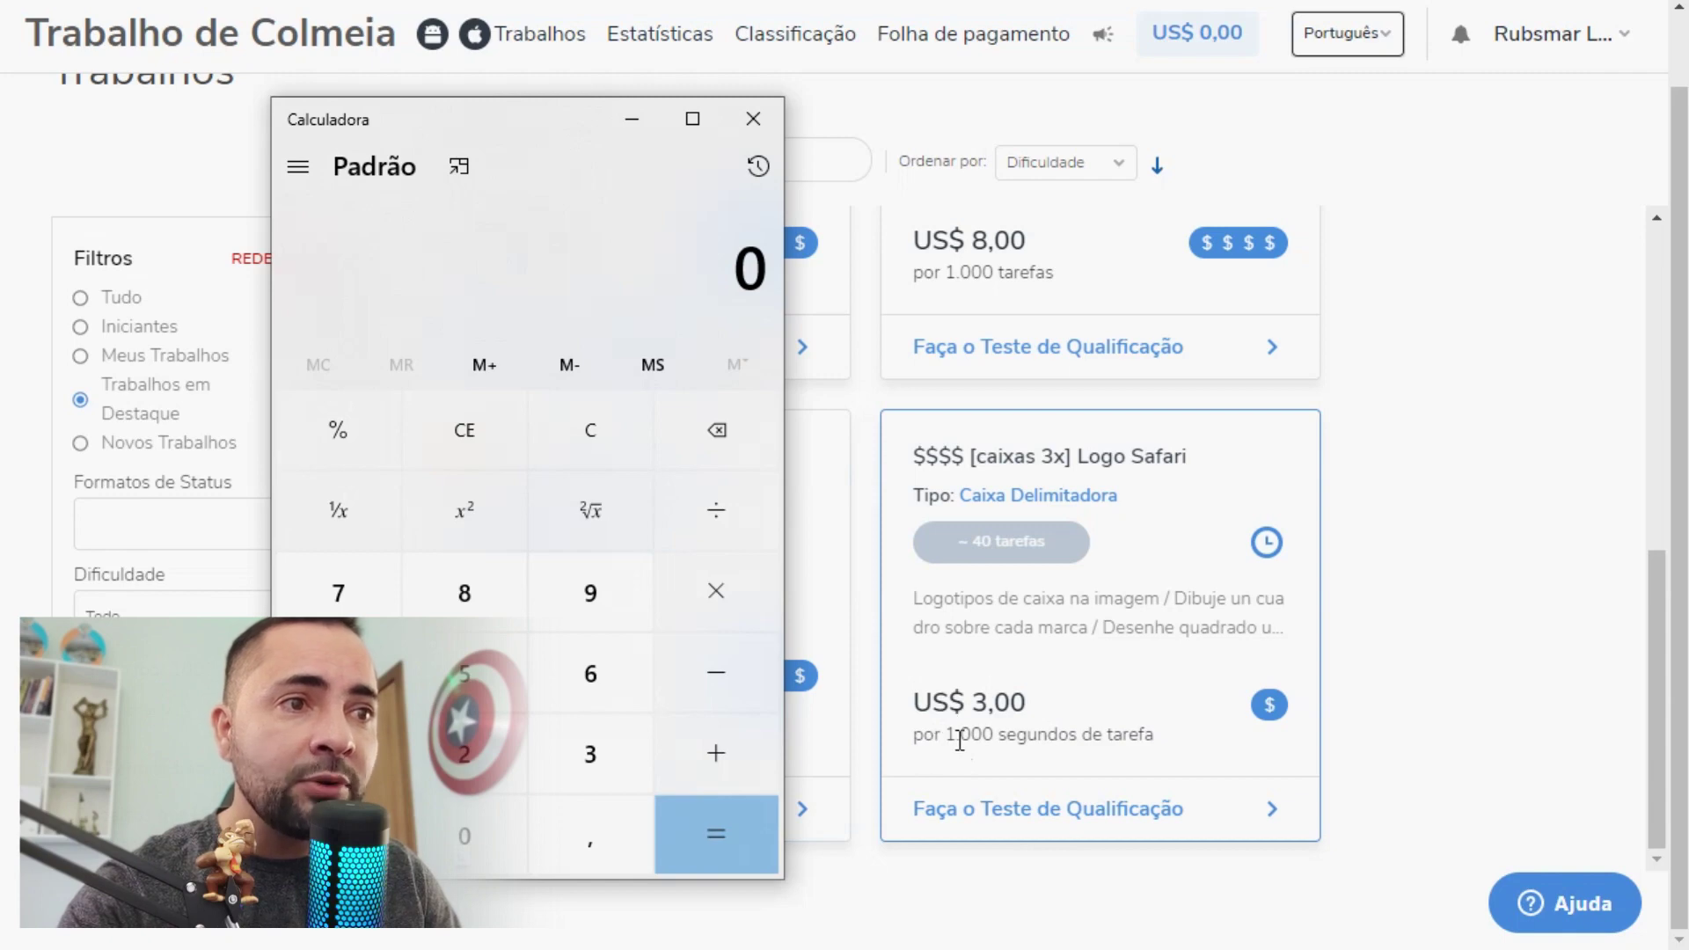
pyautogui.write('1000')
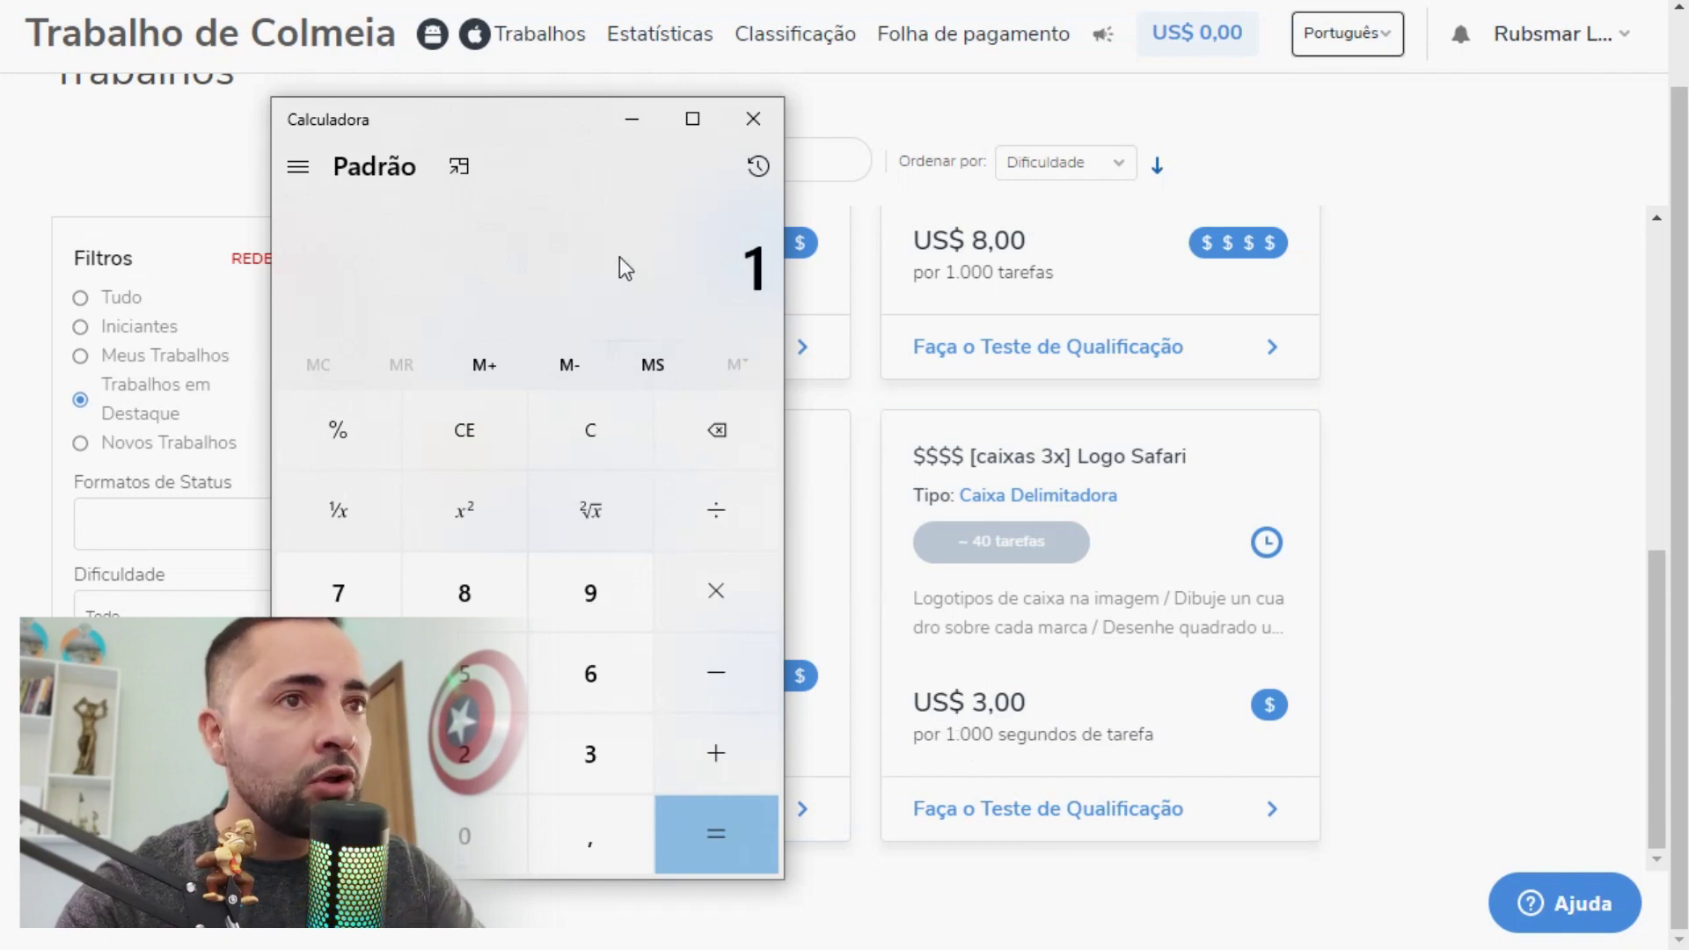
pyautogui.press('/')
pyautogui.write('60')
pyautogui.press('Return')
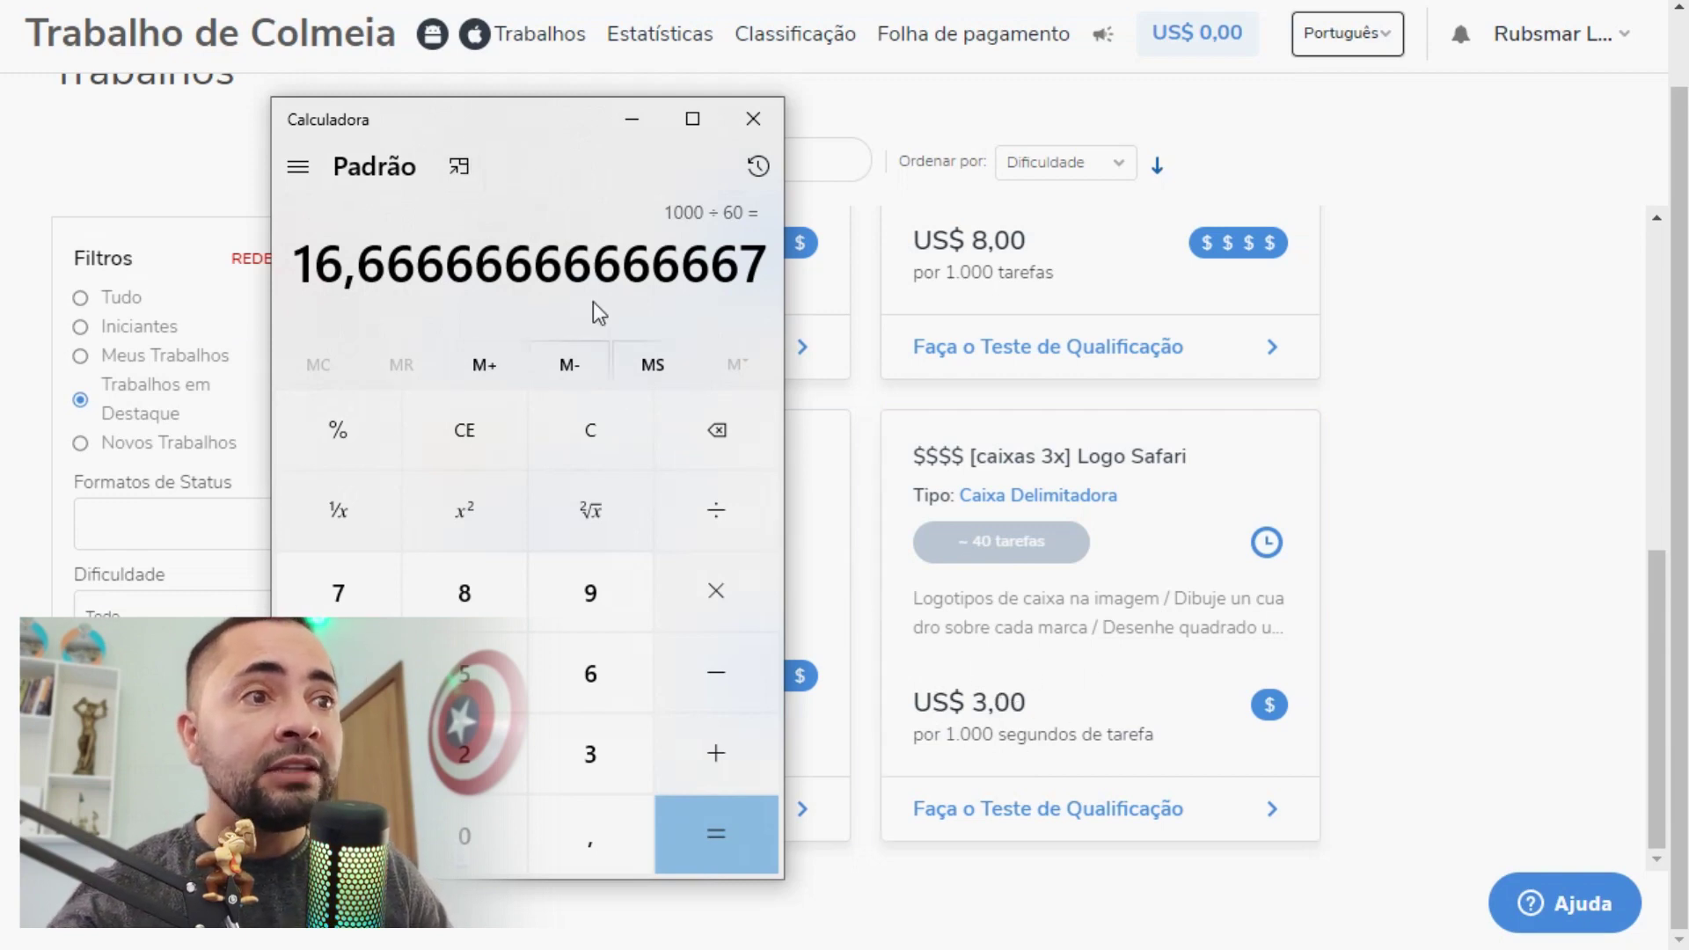
# Clear the calculator and multiply the job's 3-dollar pay by the exchange rate 5,2.
pyautogui.press('Escape')
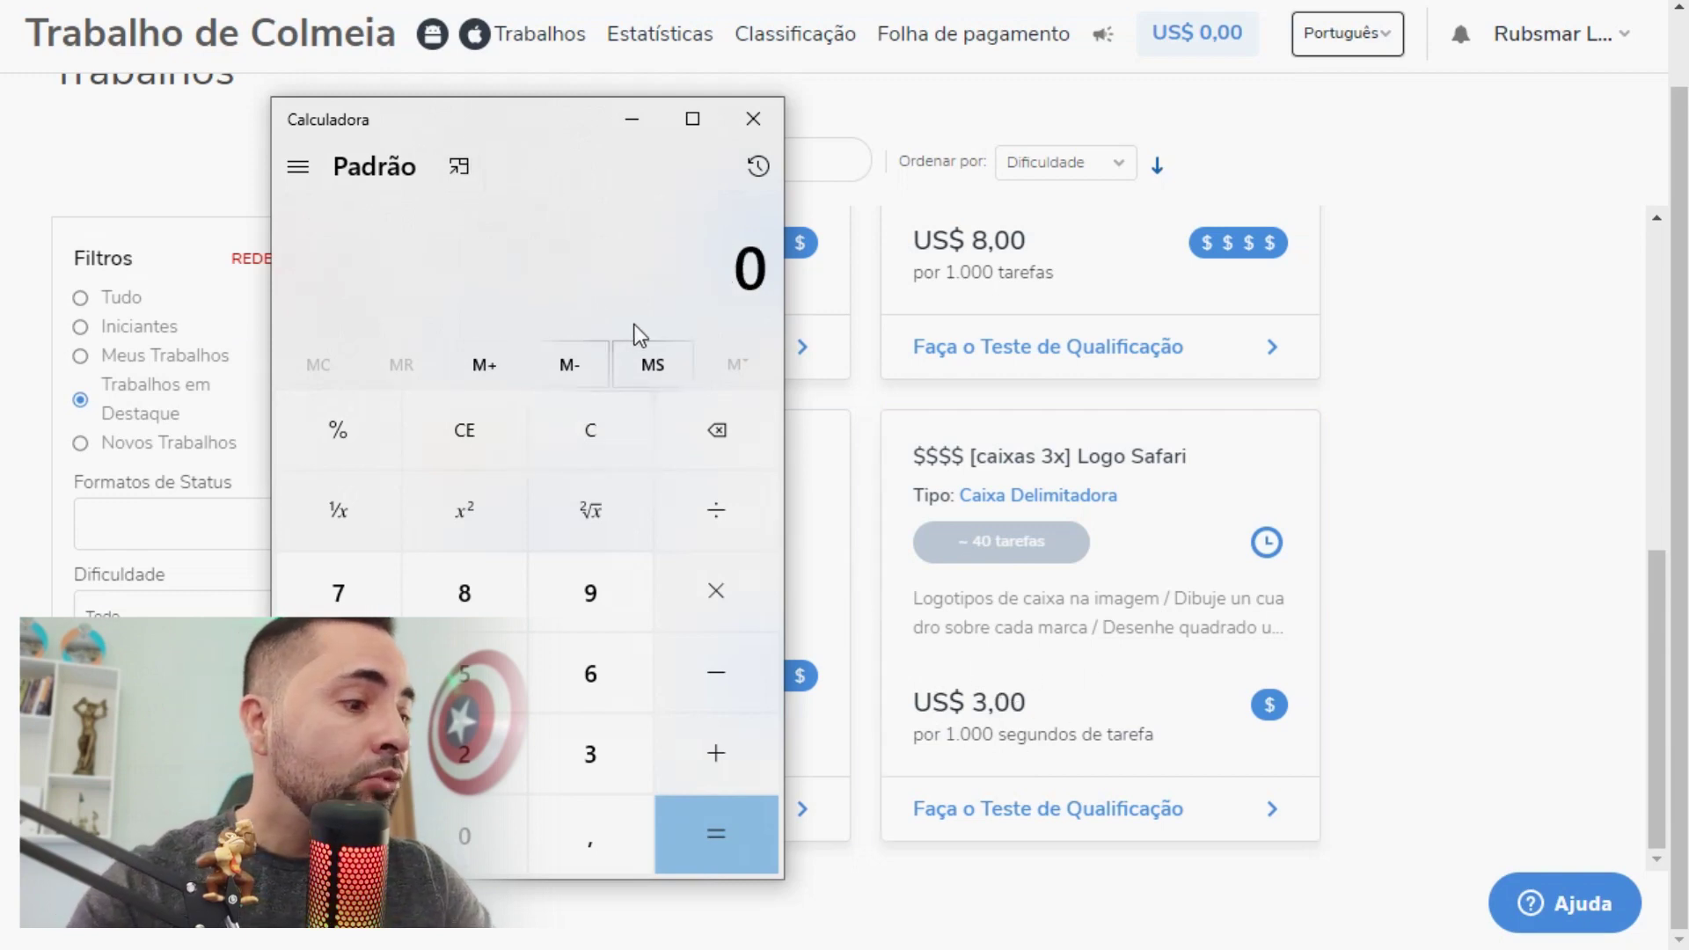
pyautogui.write('3*5,2')
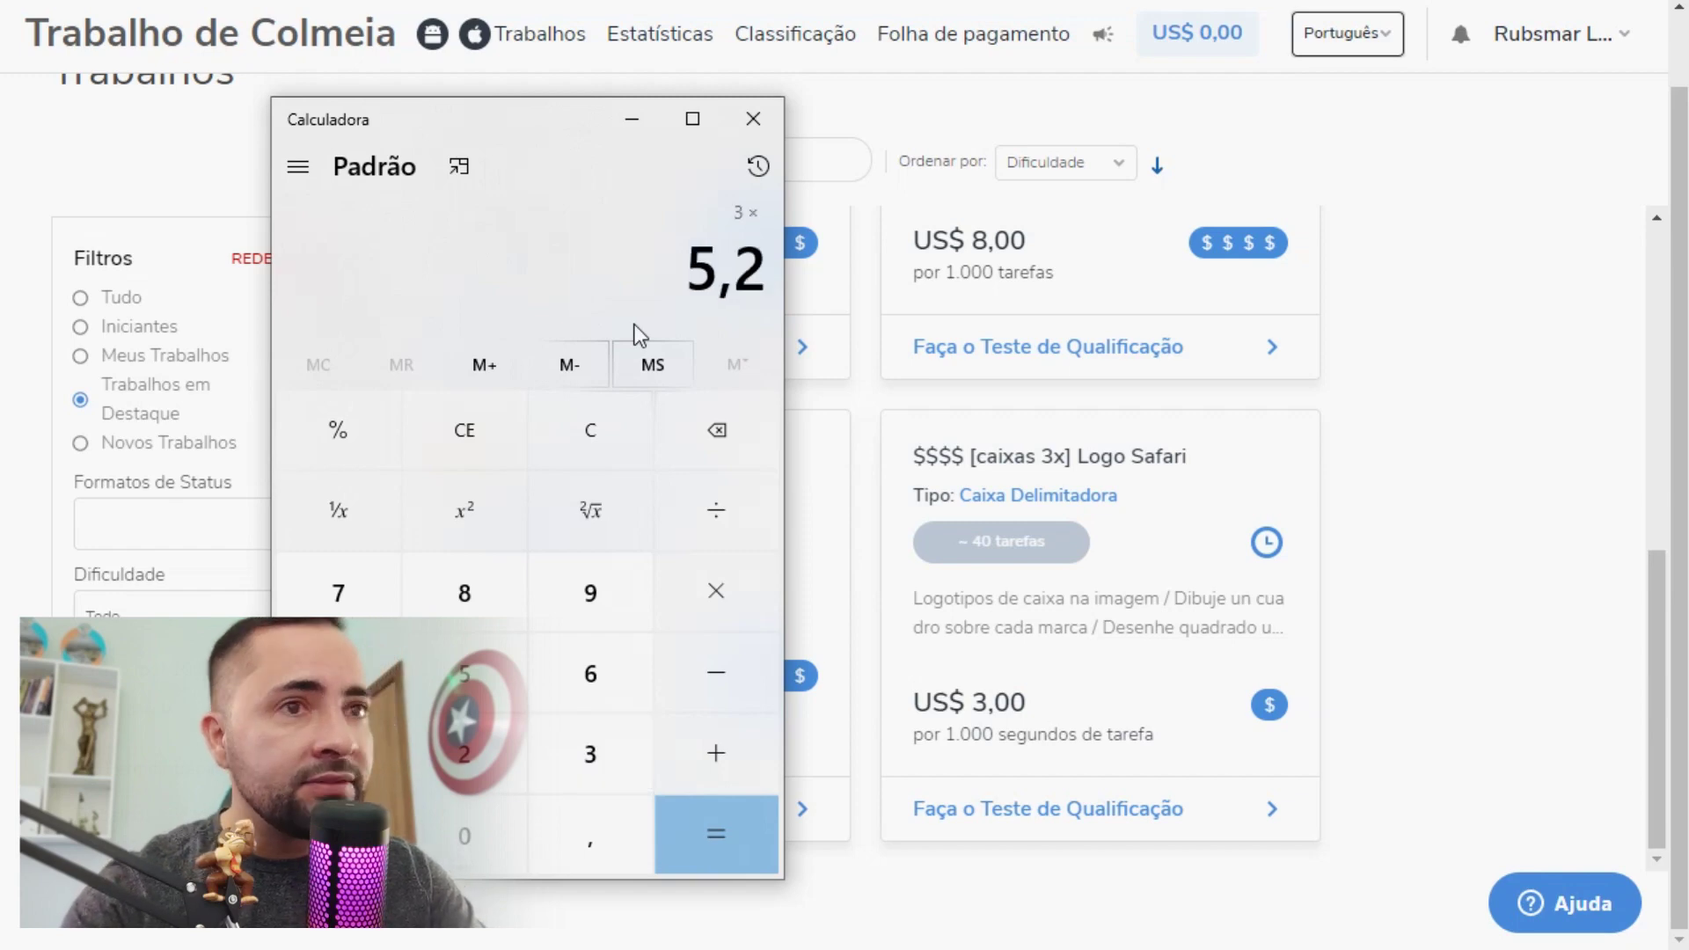
pyautogui.press('Return')
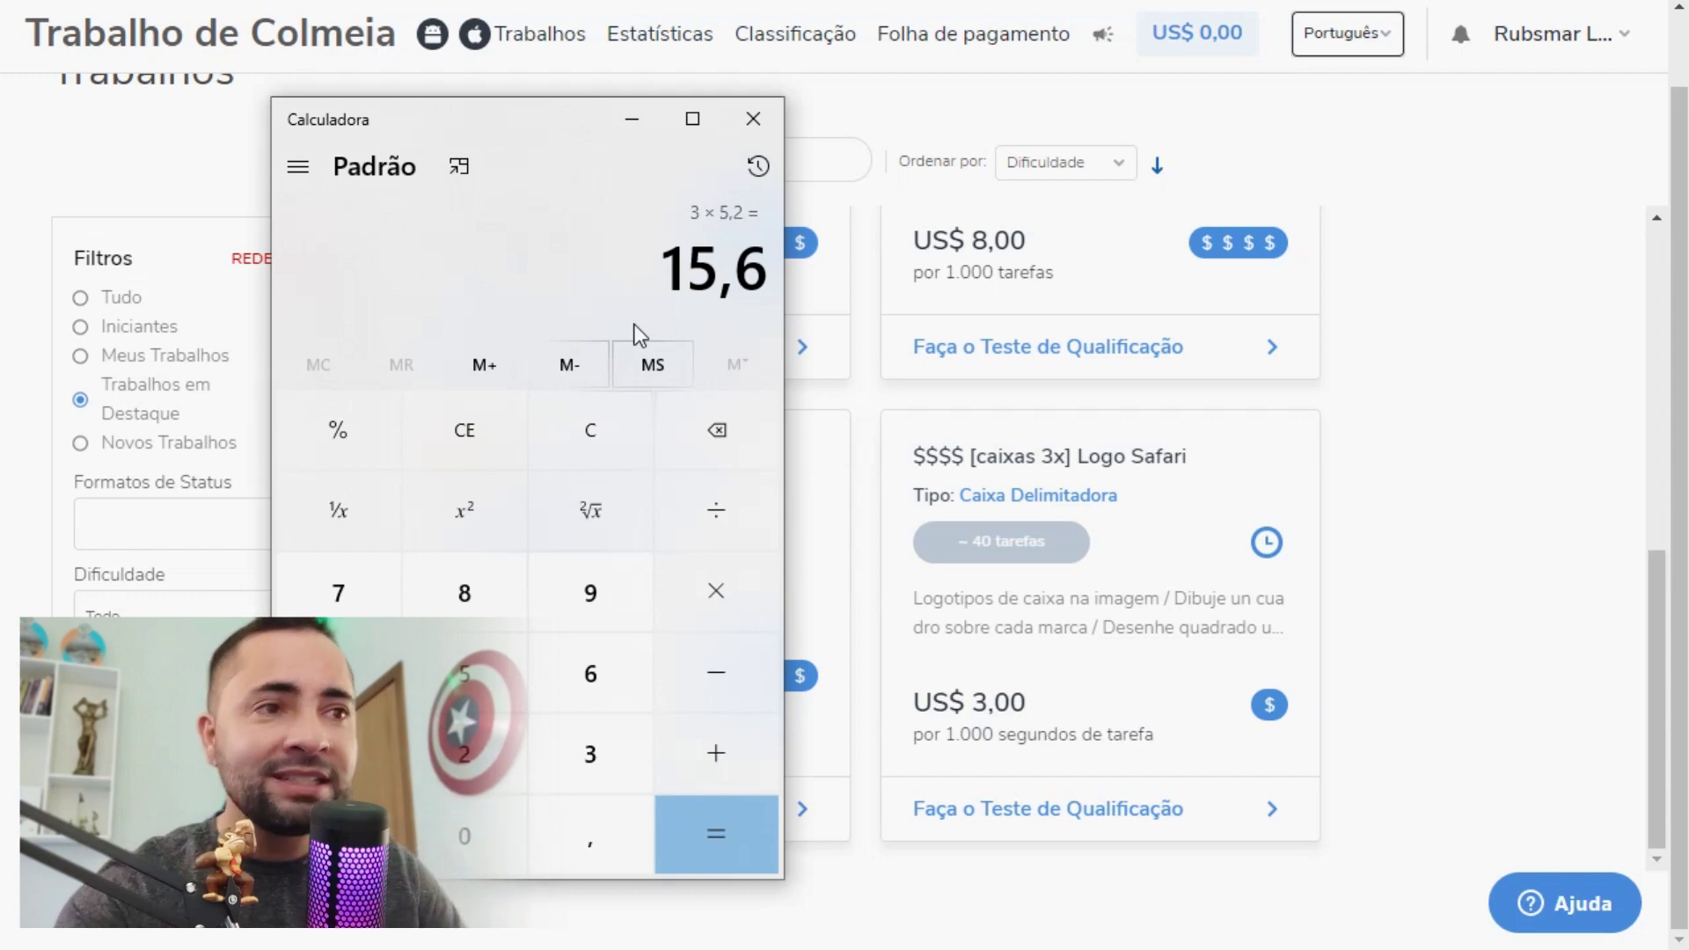
# Return to the jobs page, open the "$$$$ [caixas 3x] Logo Safari" job's information and start its qualification test.
pyautogui.click(1471, 431)
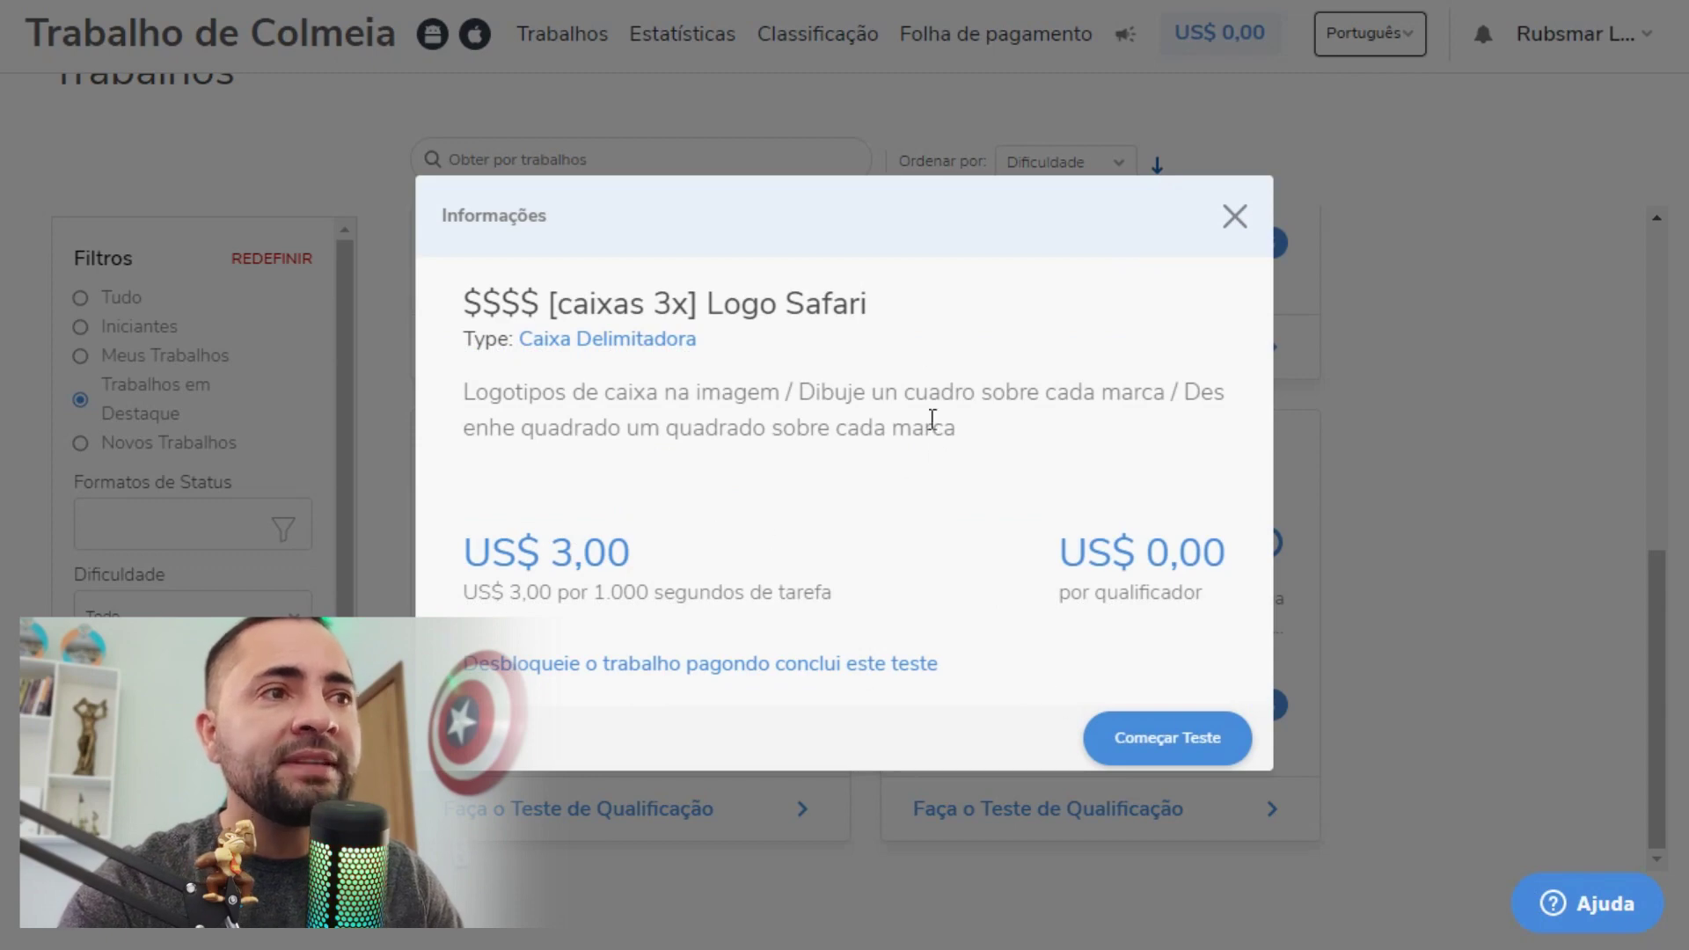
pyautogui.click(1166, 739)
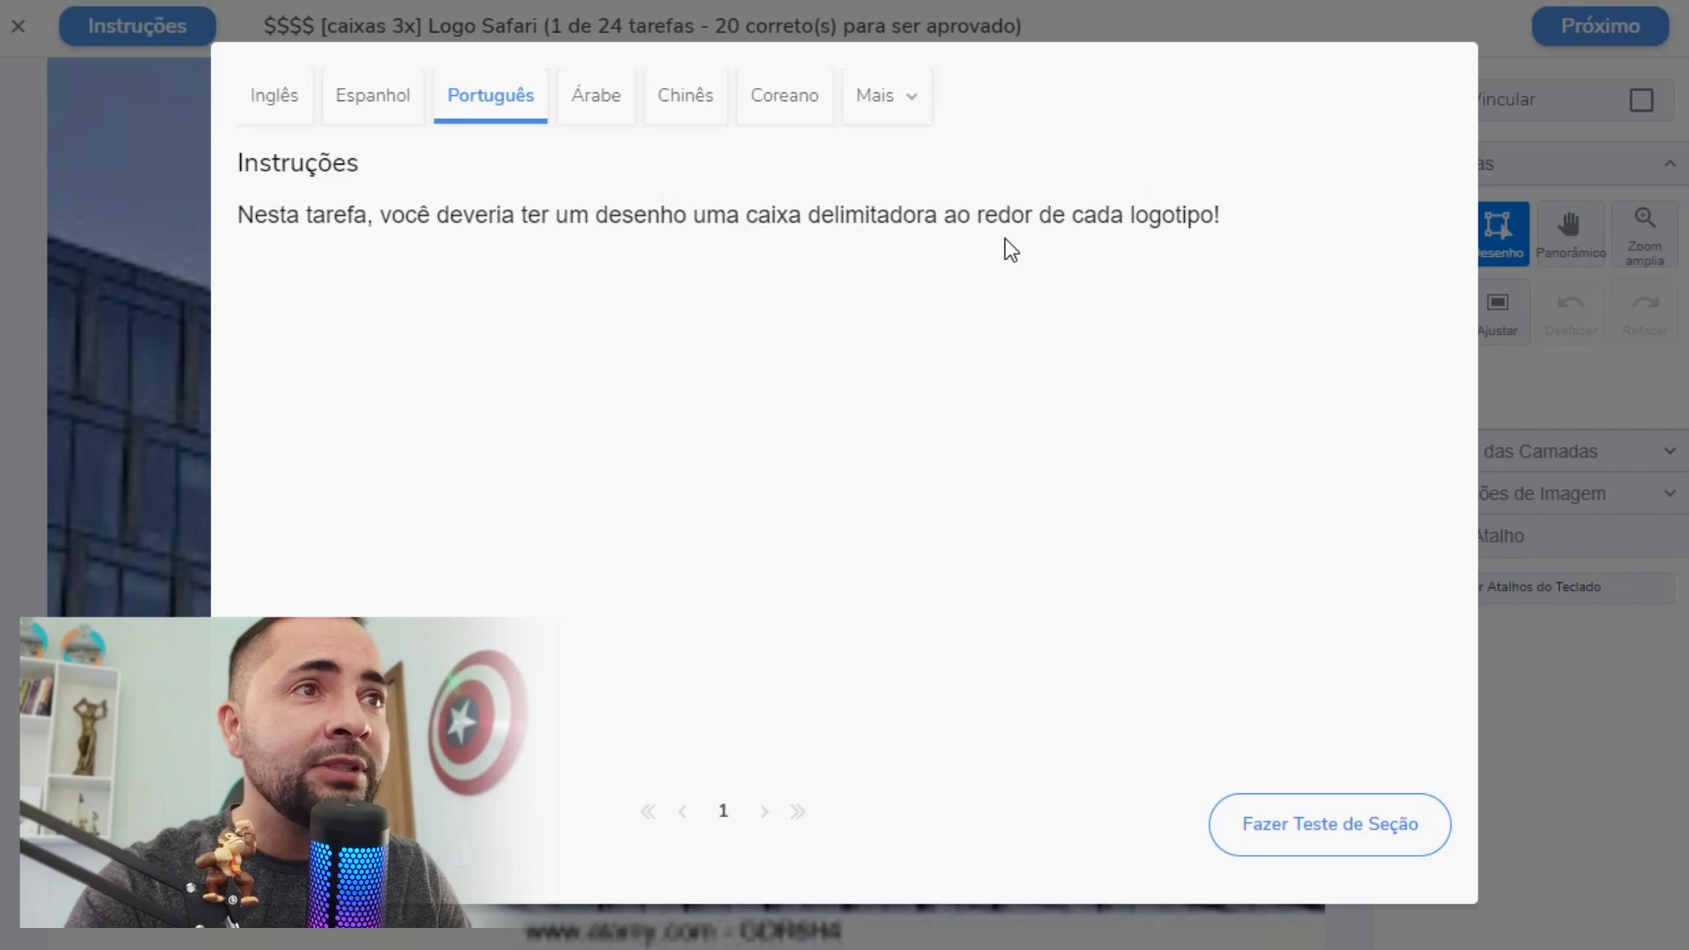
# Start the section test from the Portuguese instructions.
pyautogui.click(1278, 849)
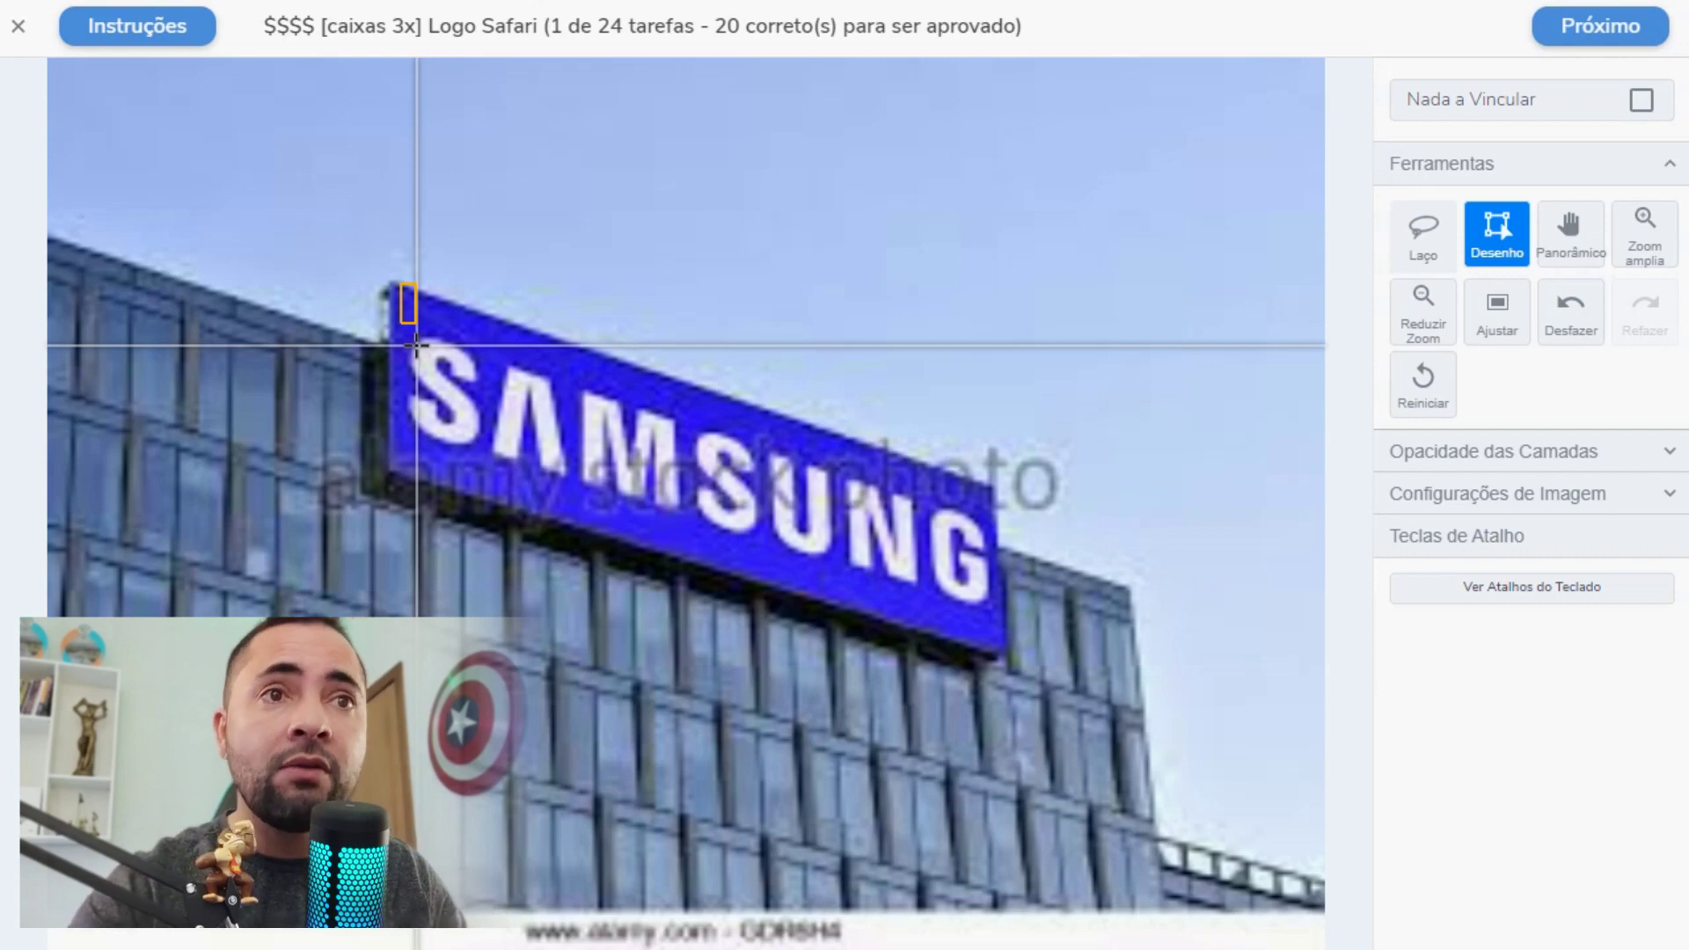
pyautogui.moveTo(1019, 648)
pyautogui.mouseDown()
pyautogui.moveTo(1087, 686)
pyautogui.moveTo(1013, 662)
pyautogui.mouseUp()
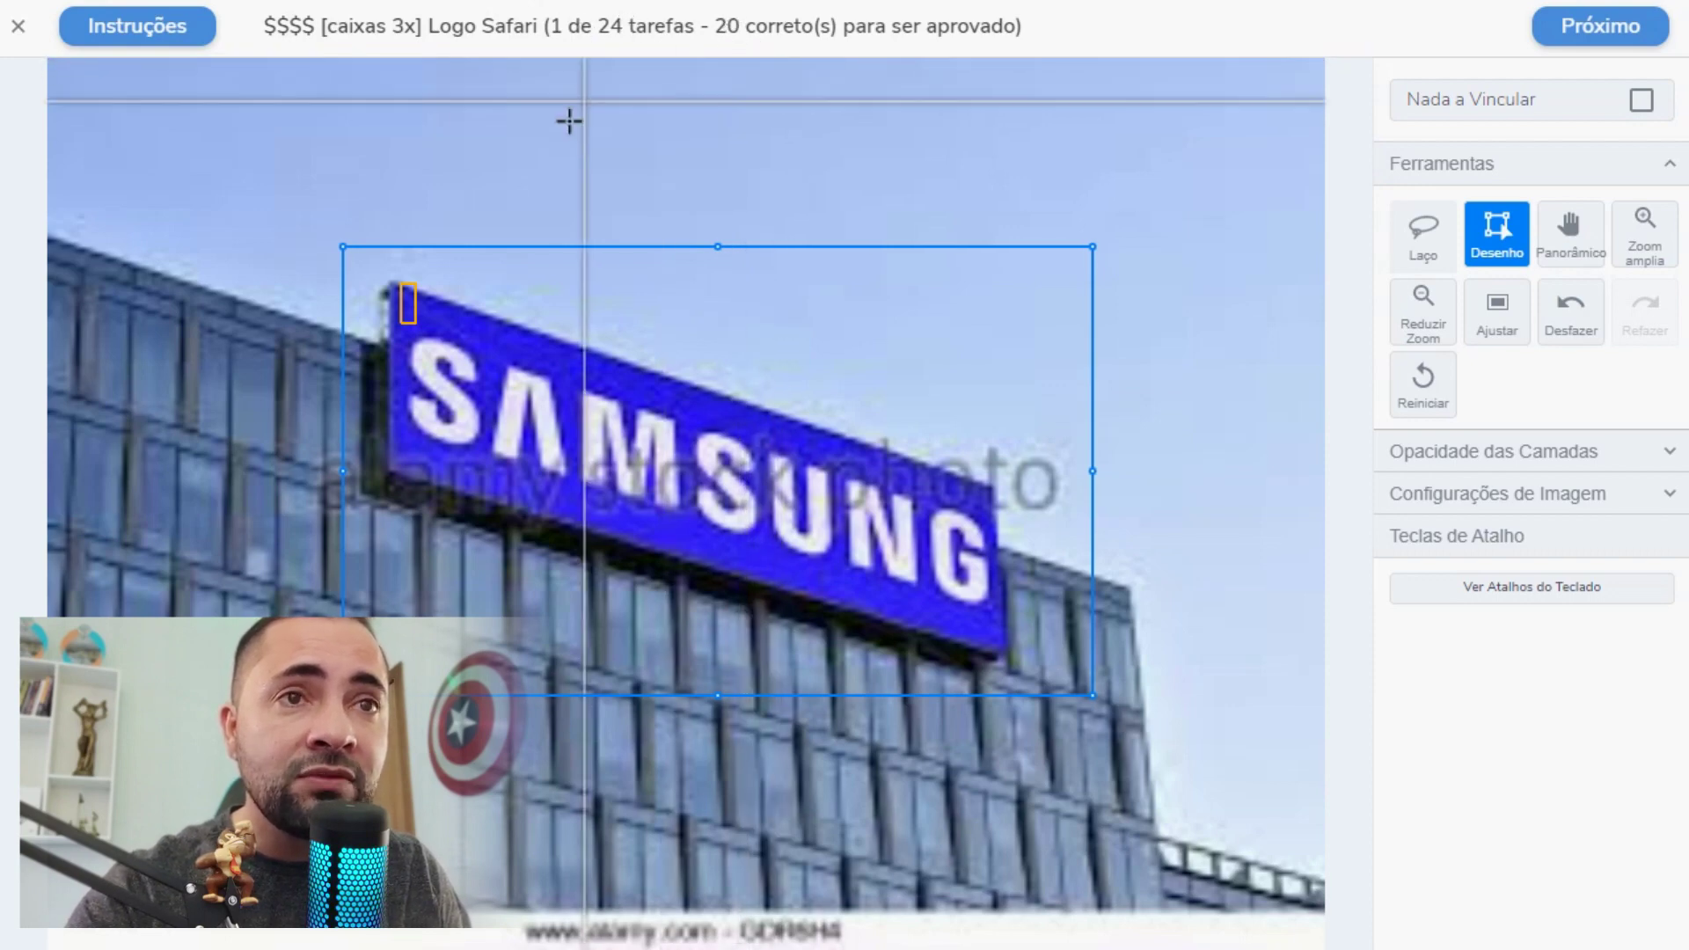
pyautogui.click(410, 310)
pyautogui.moveTo(409, 310); pyautogui.dragTo(788, 290)
pyautogui.click(1423, 381)
pyautogui.click(897, 240)
pyautogui.moveTo(944, 273); pyautogui.dragTo(1139, 400)
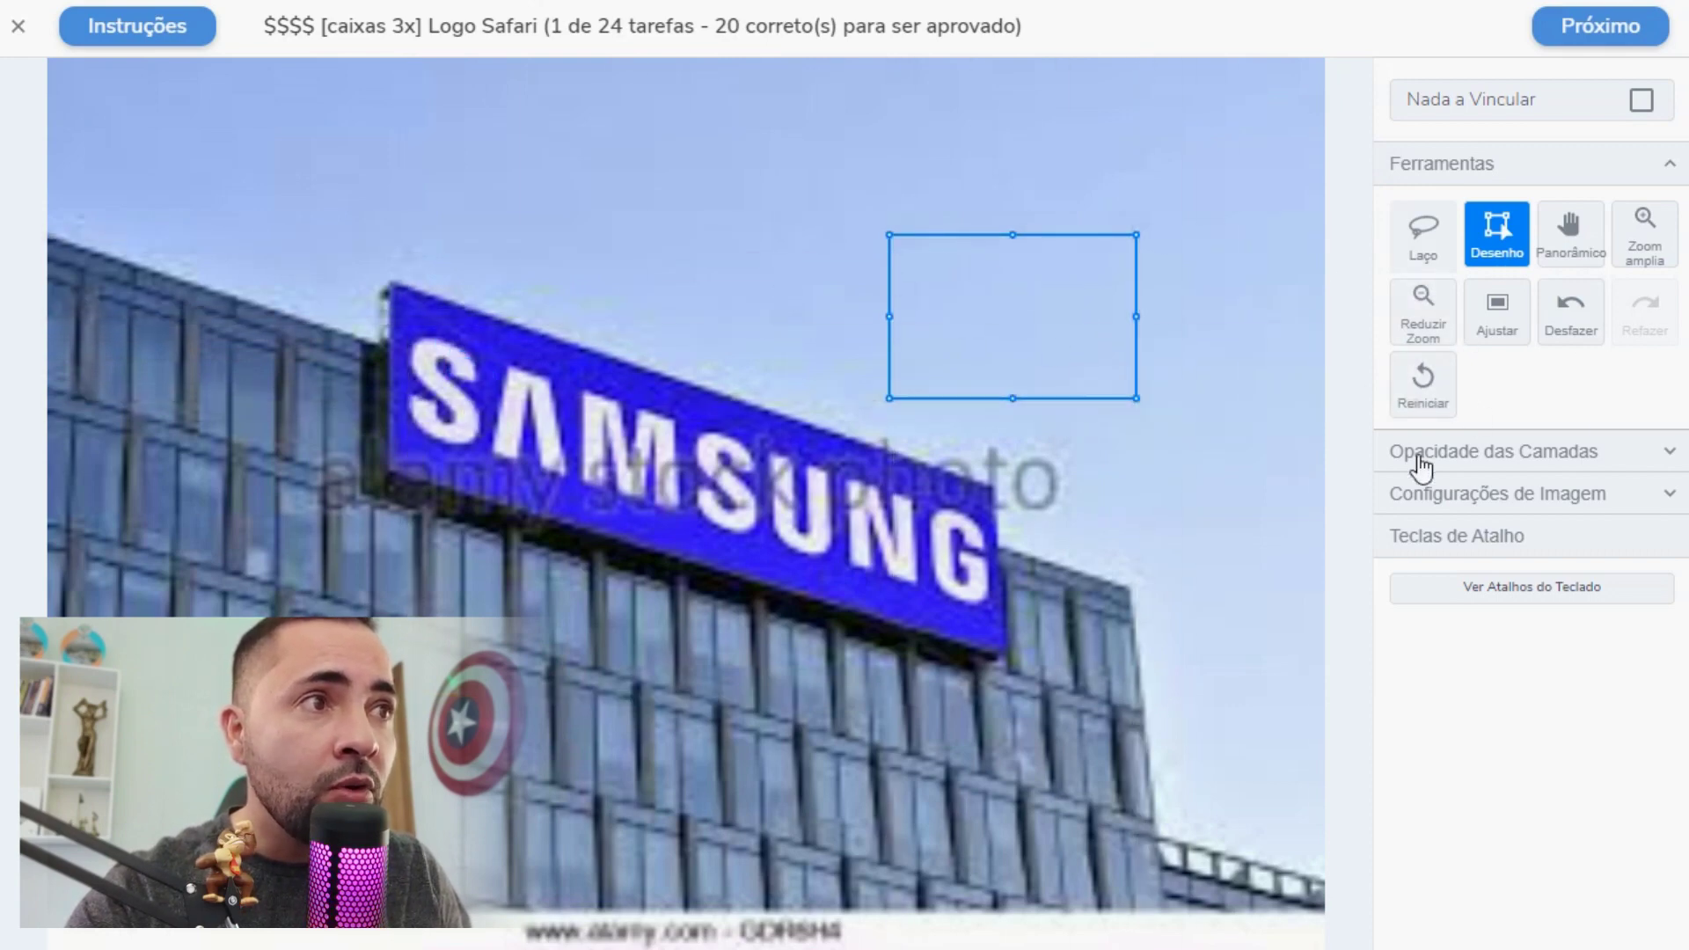
pyautogui.click(1427, 387)
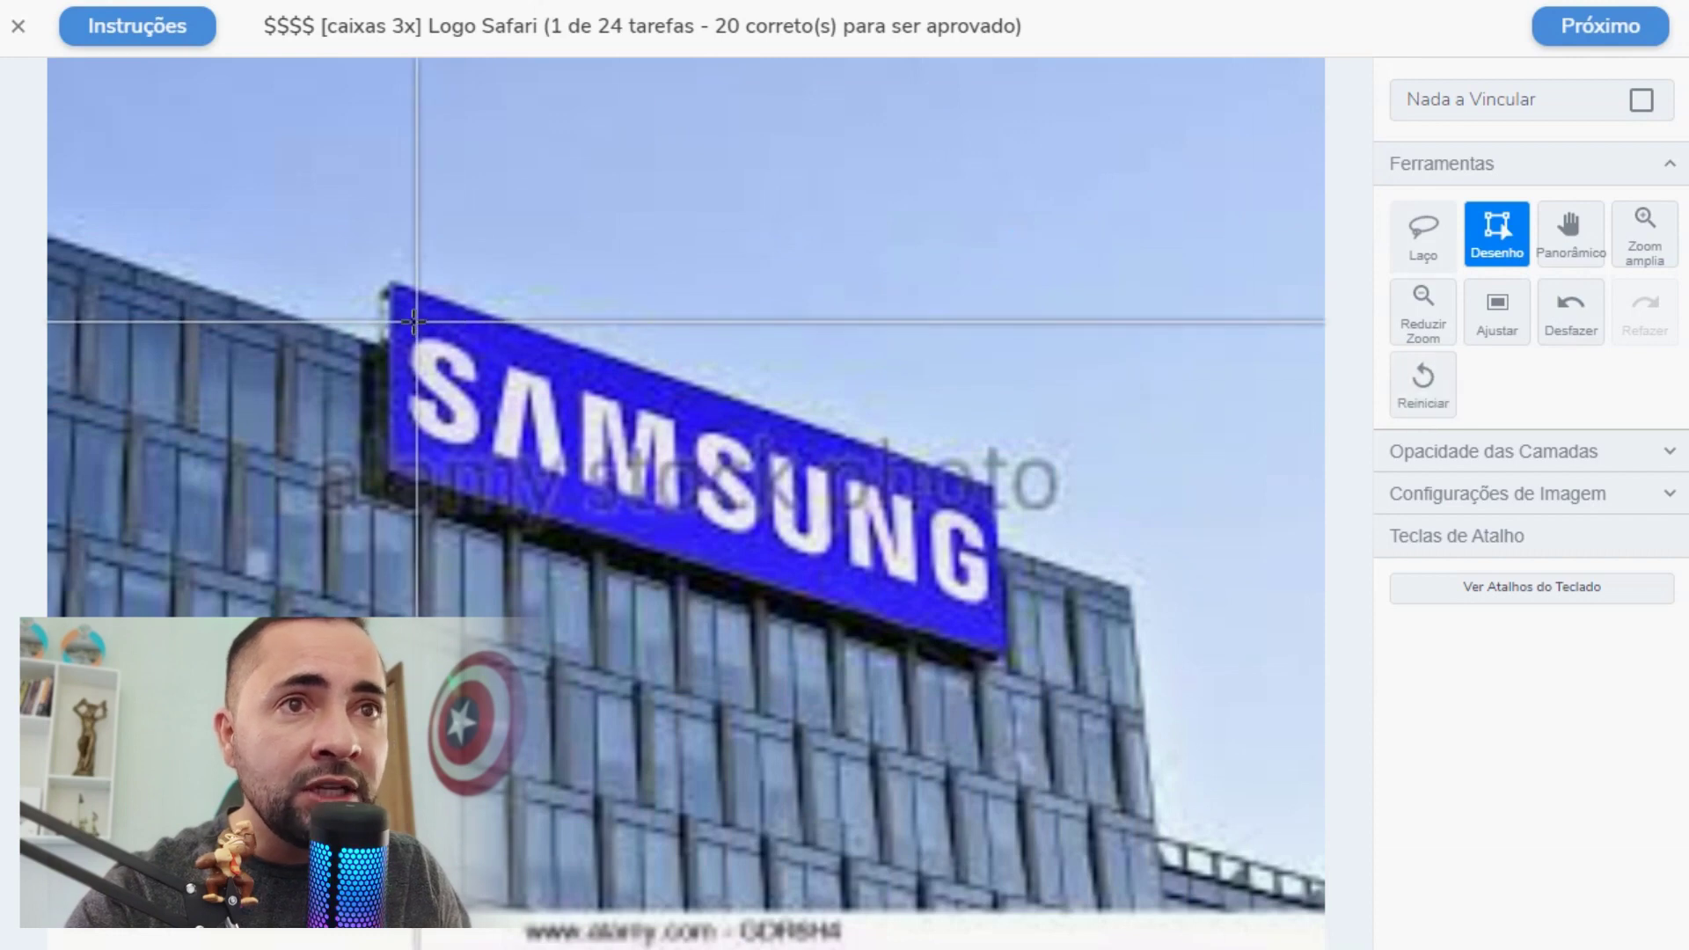
# Draw a bounding box closely around the white SAMSUNG lettering on the building sign, adjust its edges and submit it.
pyautogui.moveTo(404, 334); pyautogui.dragTo(996, 616)
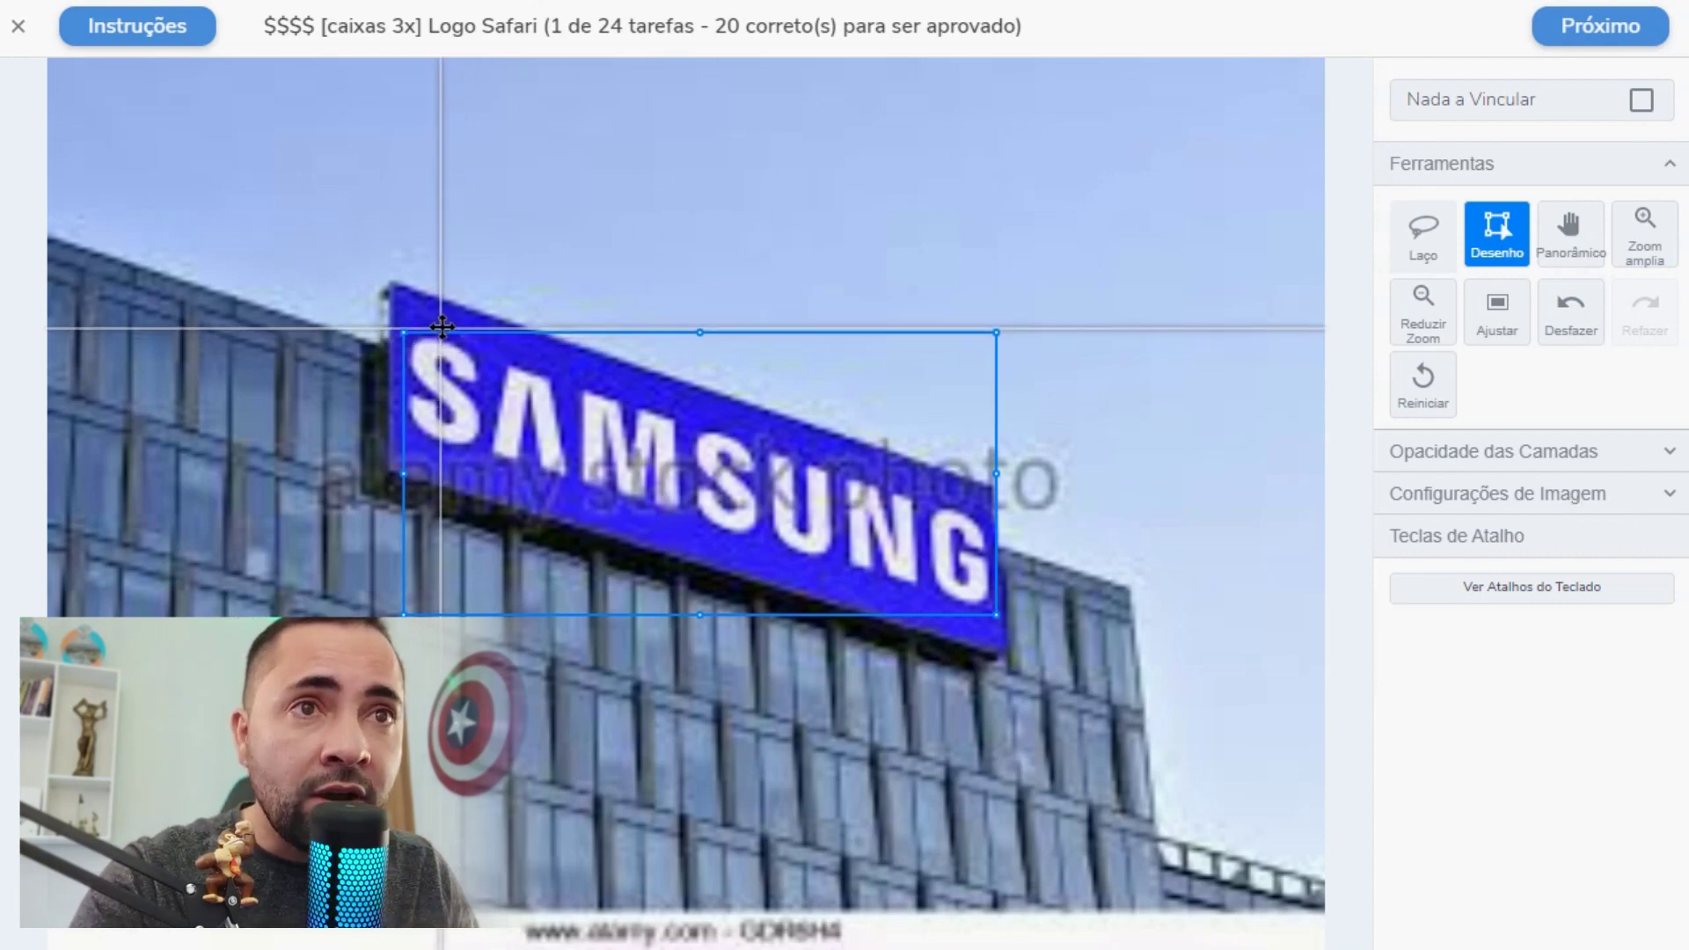
pyautogui.moveTo(446, 335); pyautogui.dragTo(448, 328)
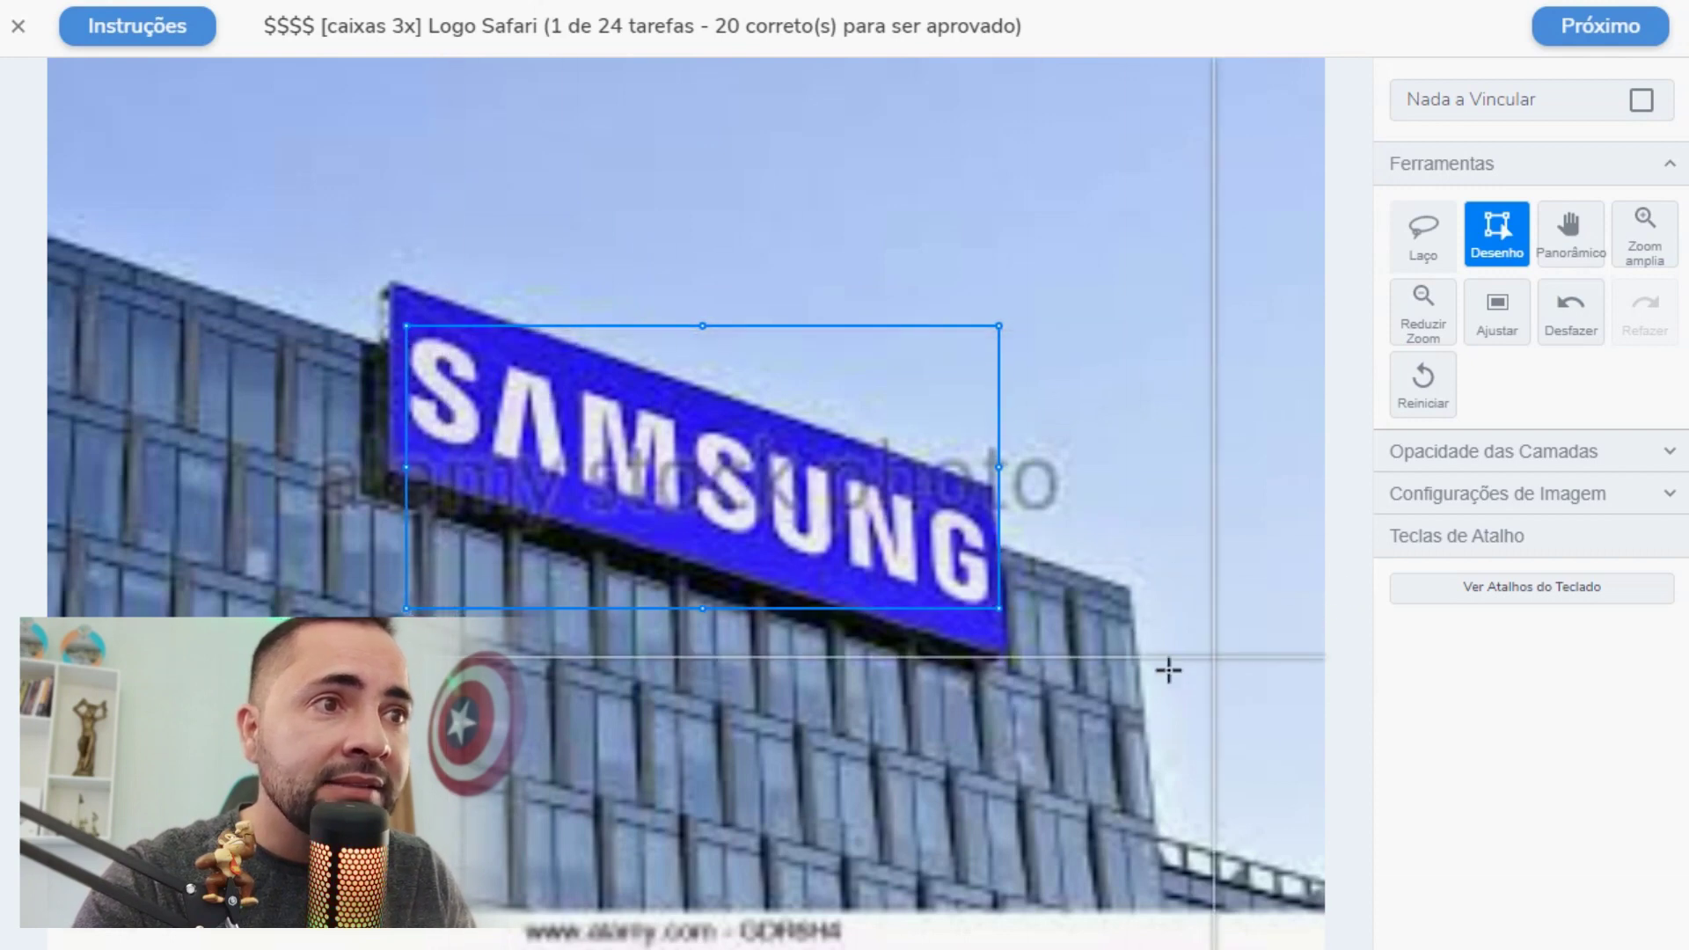
pyautogui.moveTo(997, 610); pyautogui.dragTo(995, 614)
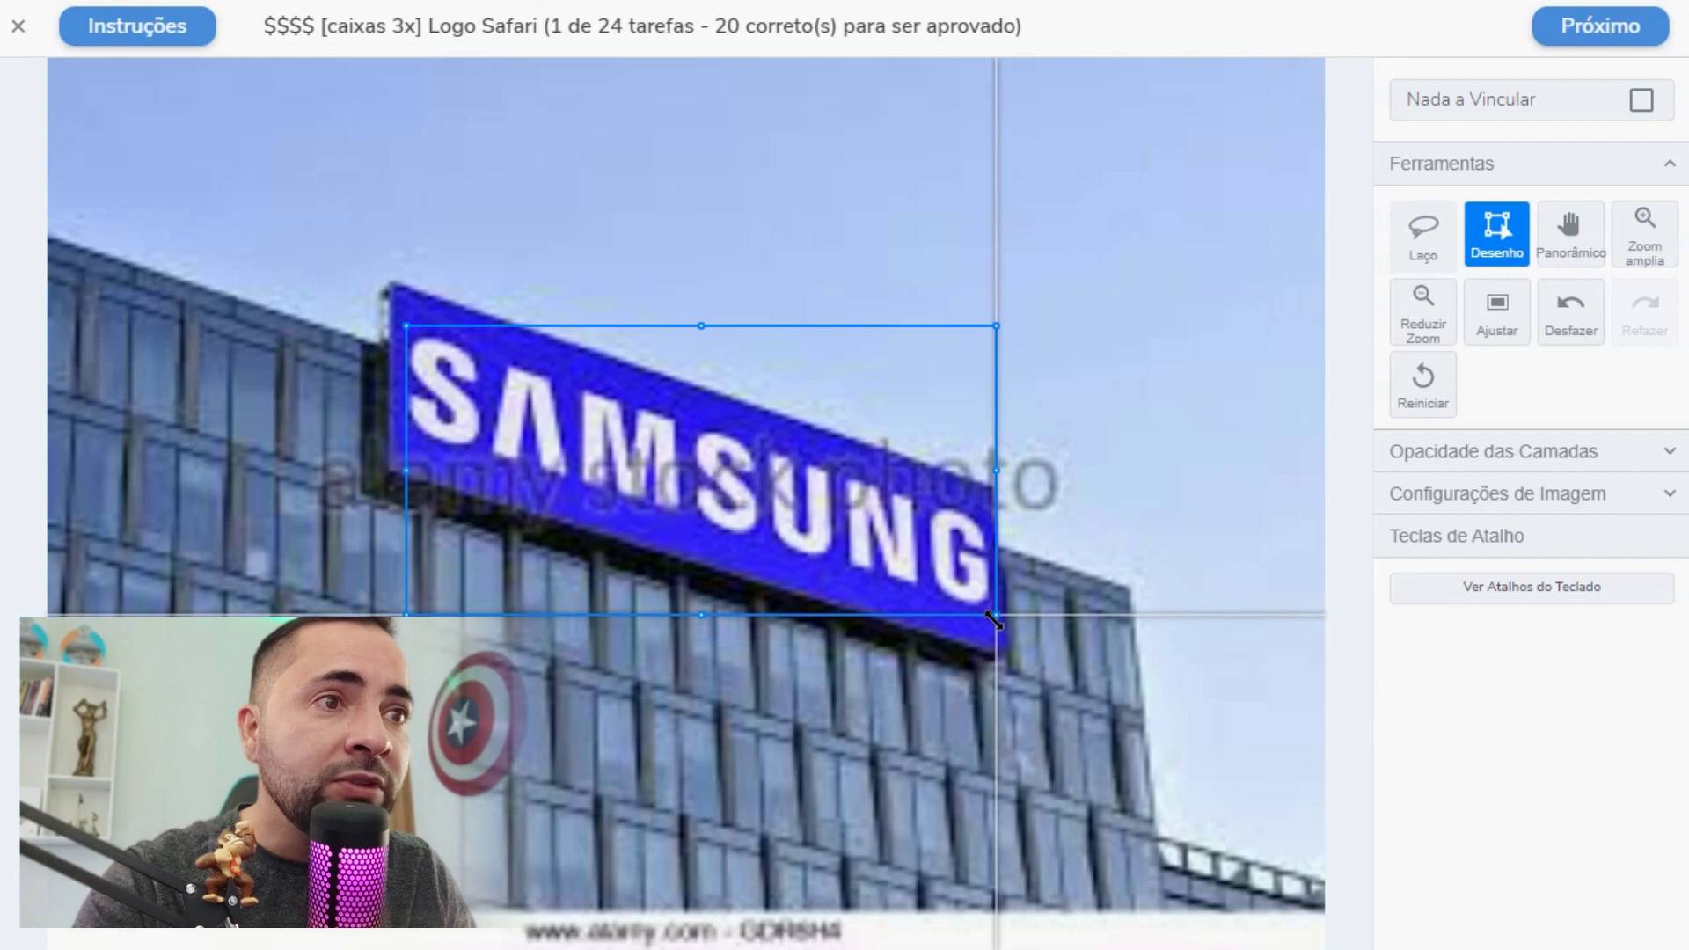
pyautogui.click(1580, 44)
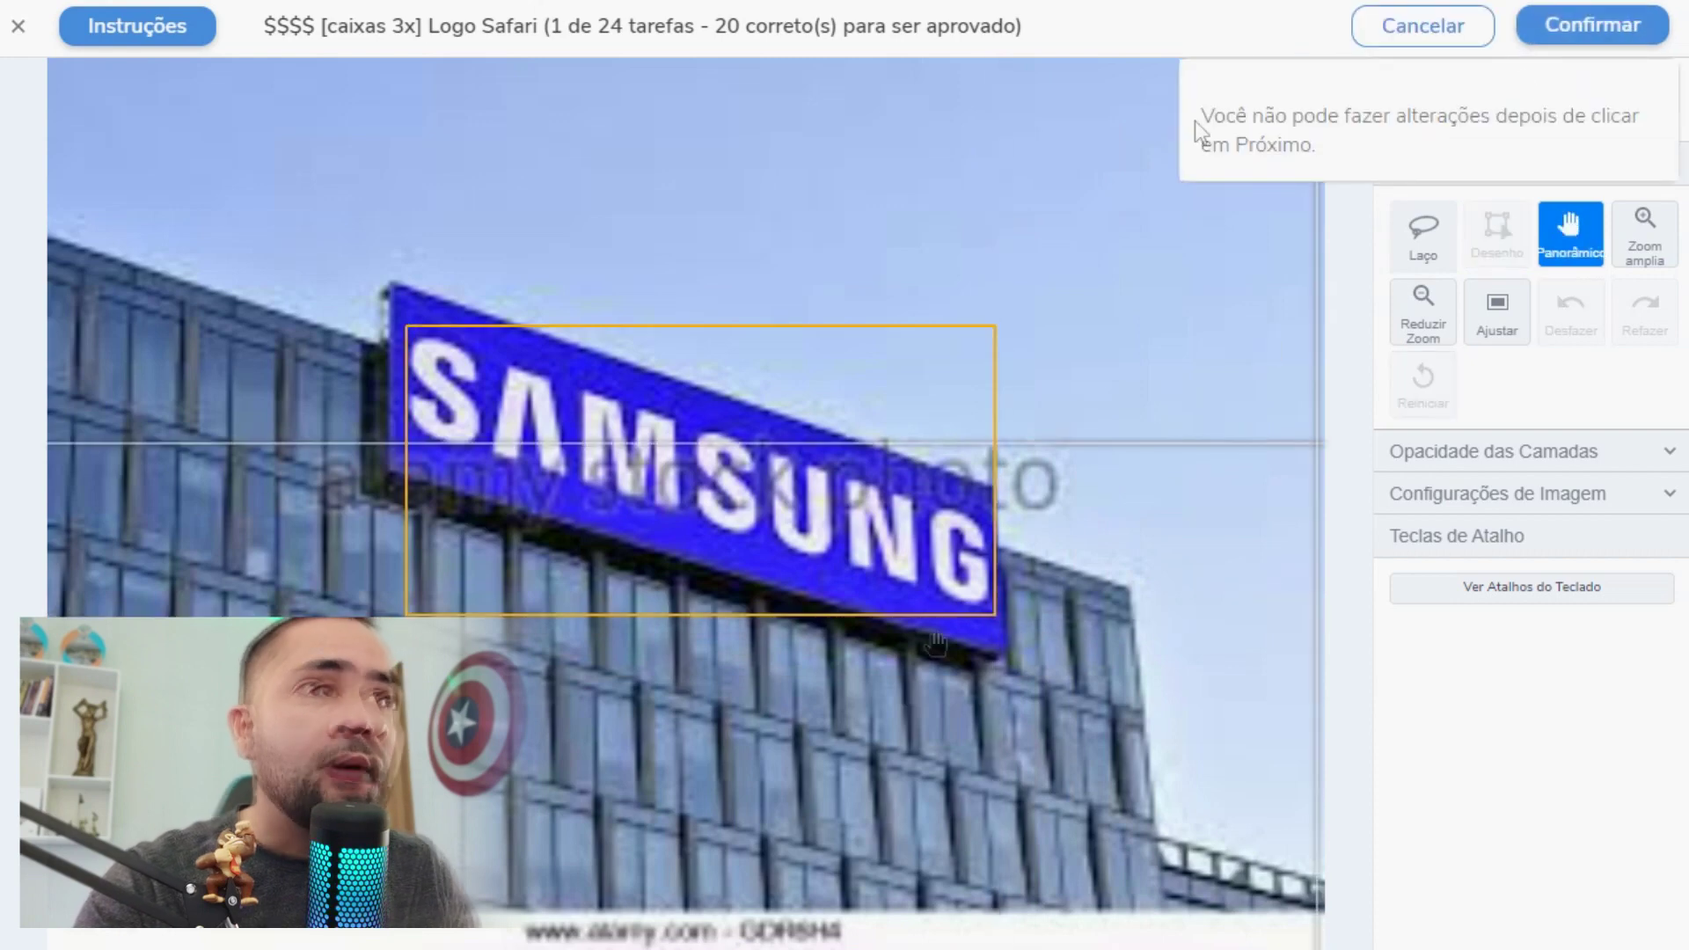
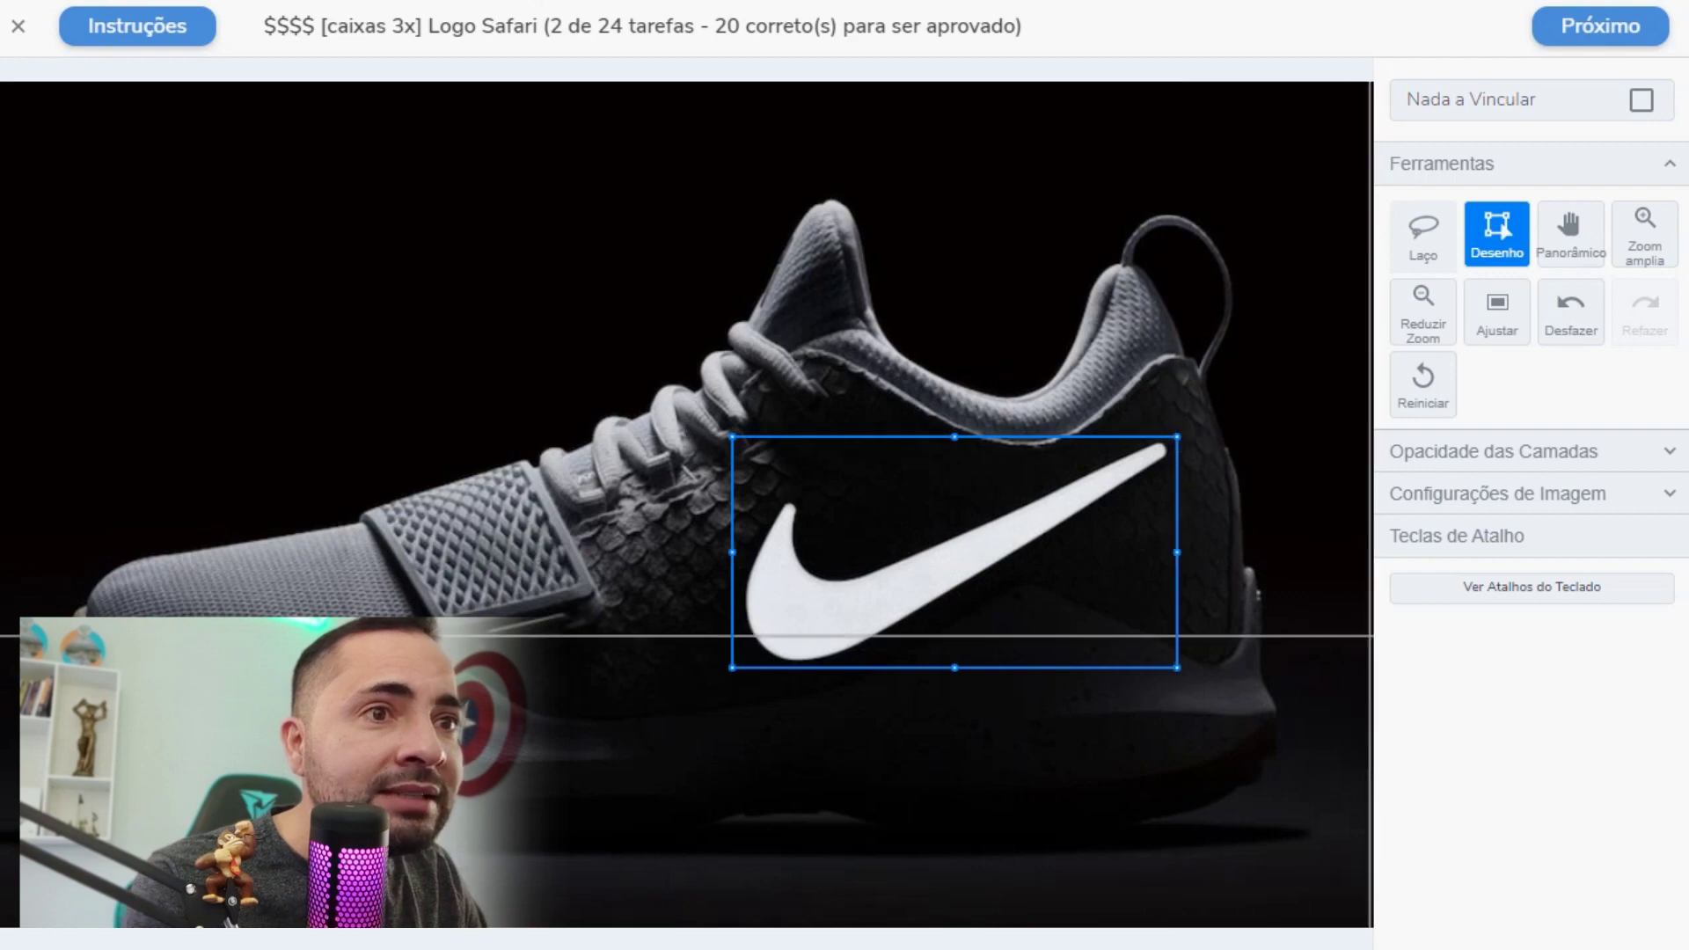
# Submit and confirm the box around the Nike swoosh on the shoe and continue to task 3.
pyautogui.click(1551, 20)
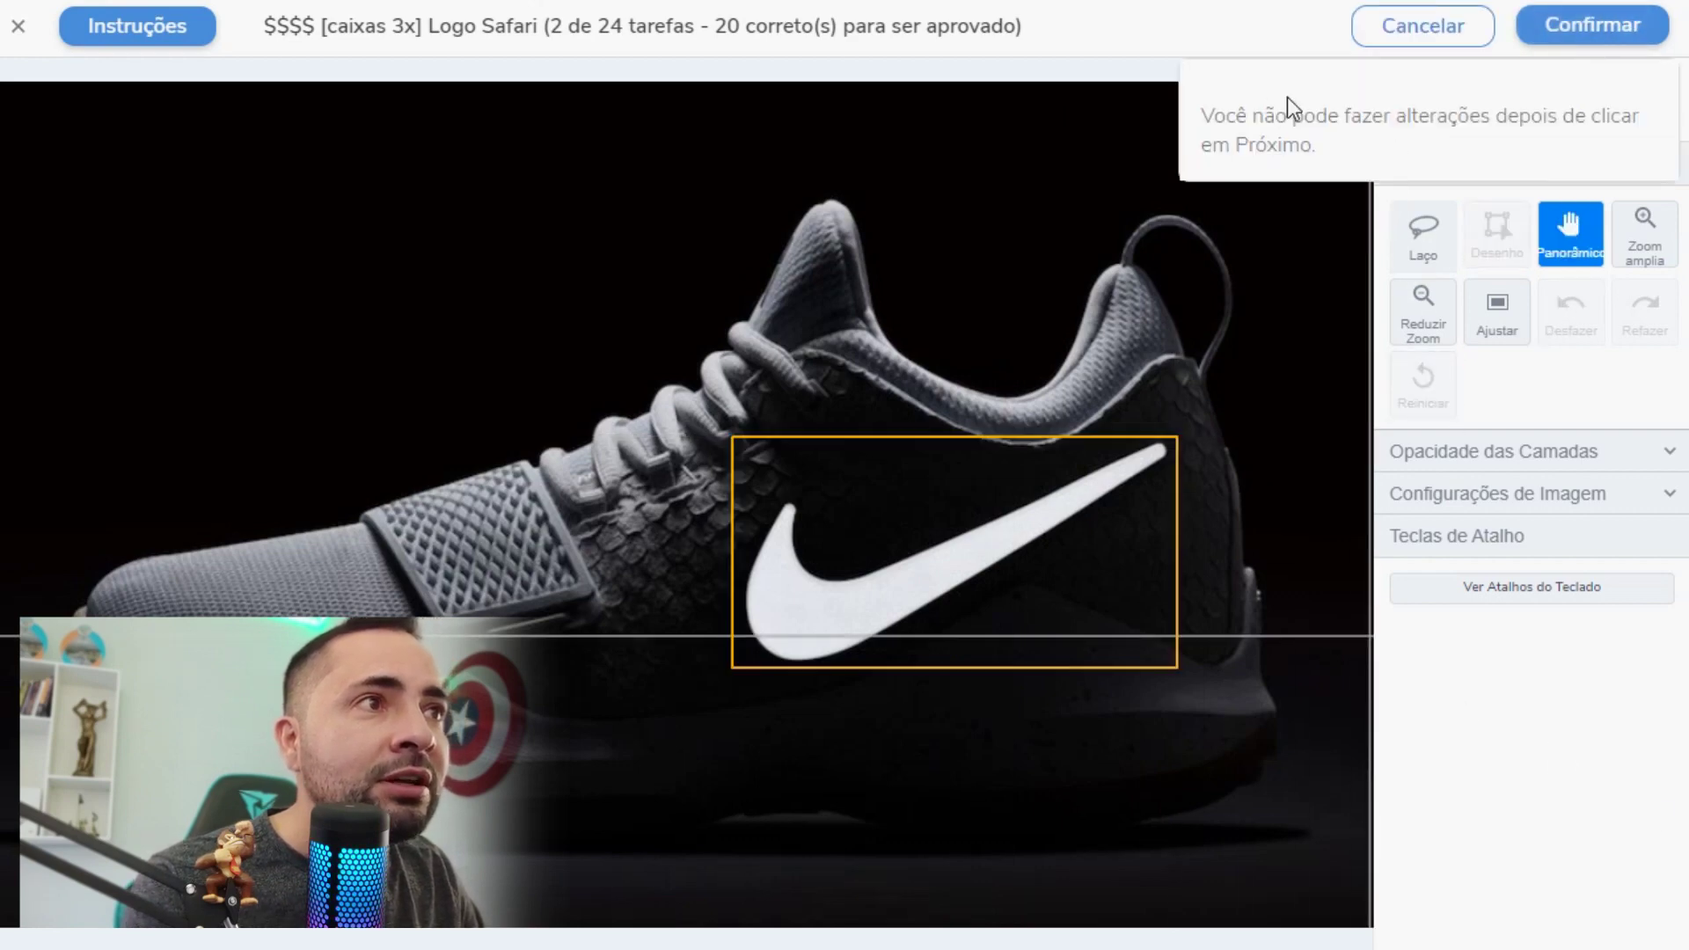
pyautogui.click(1591, 32)
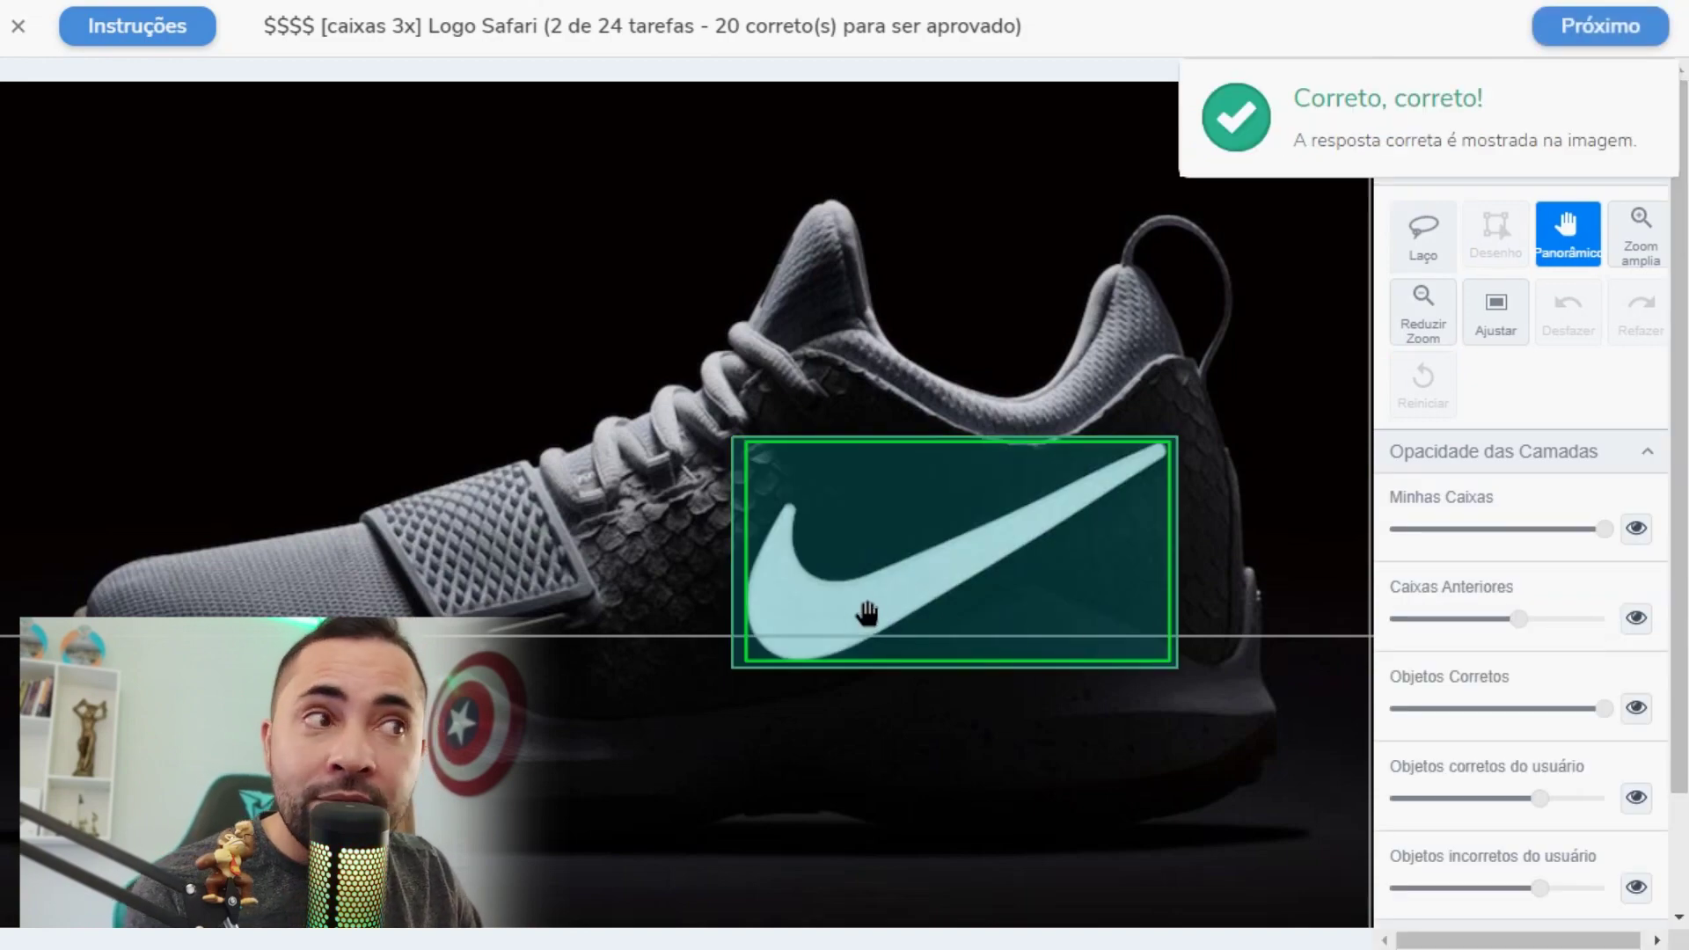
pyautogui.click(1601, 25)
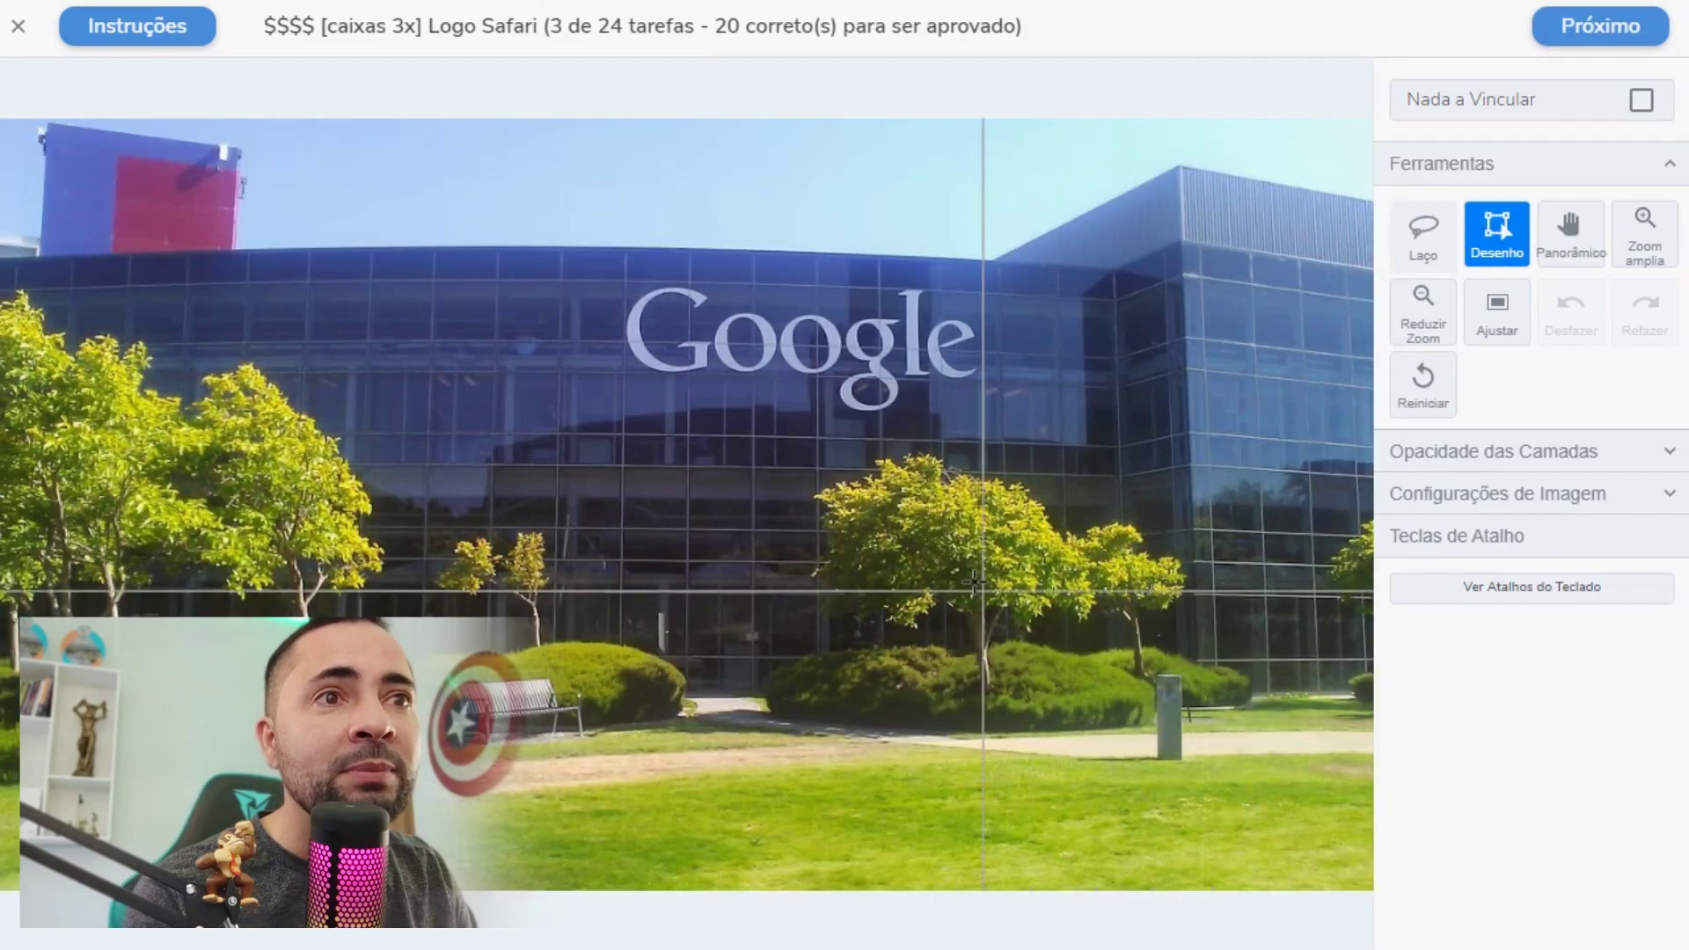
# Draw a bounding box around the Google sign, tighten its left and upper edges, confirm it and continue to task 4.
pyautogui.moveTo(606, 264)
pyautogui.mouseDown()
pyautogui.moveTo(853, 280)
pyautogui.moveTo(1029, 402)
pyautogui.moveTo(979, 413)
pyautogui.mouseUp()
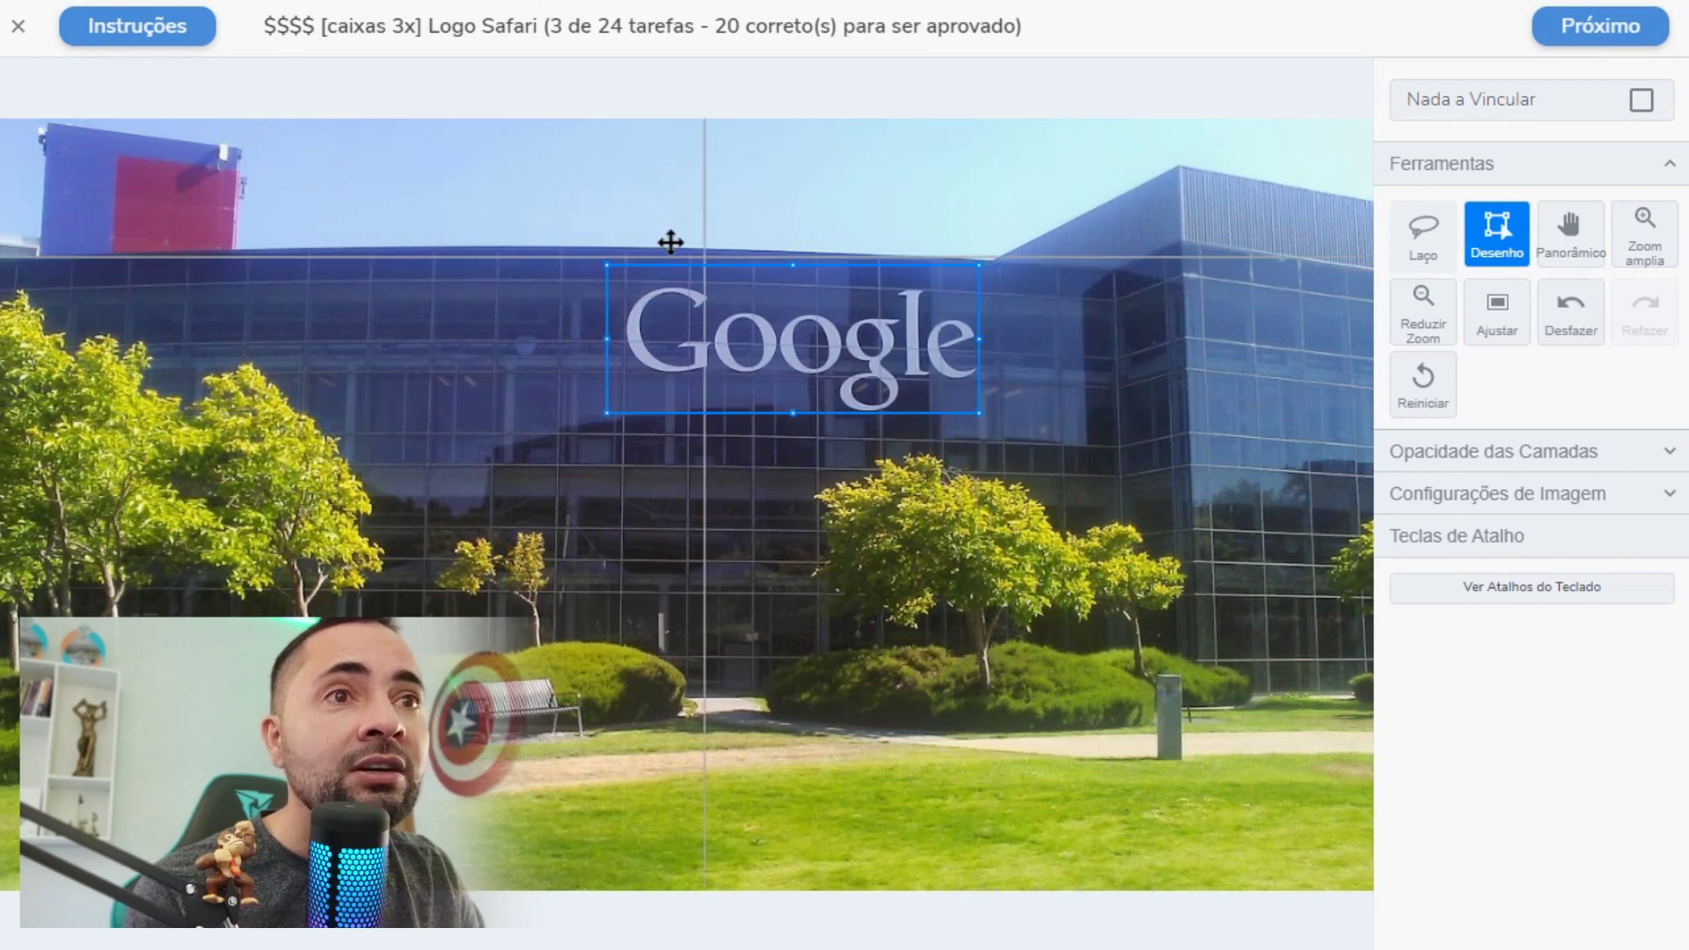
pyautogui.moveTo(611, 342); pyautogui.dragTo(622, 343)
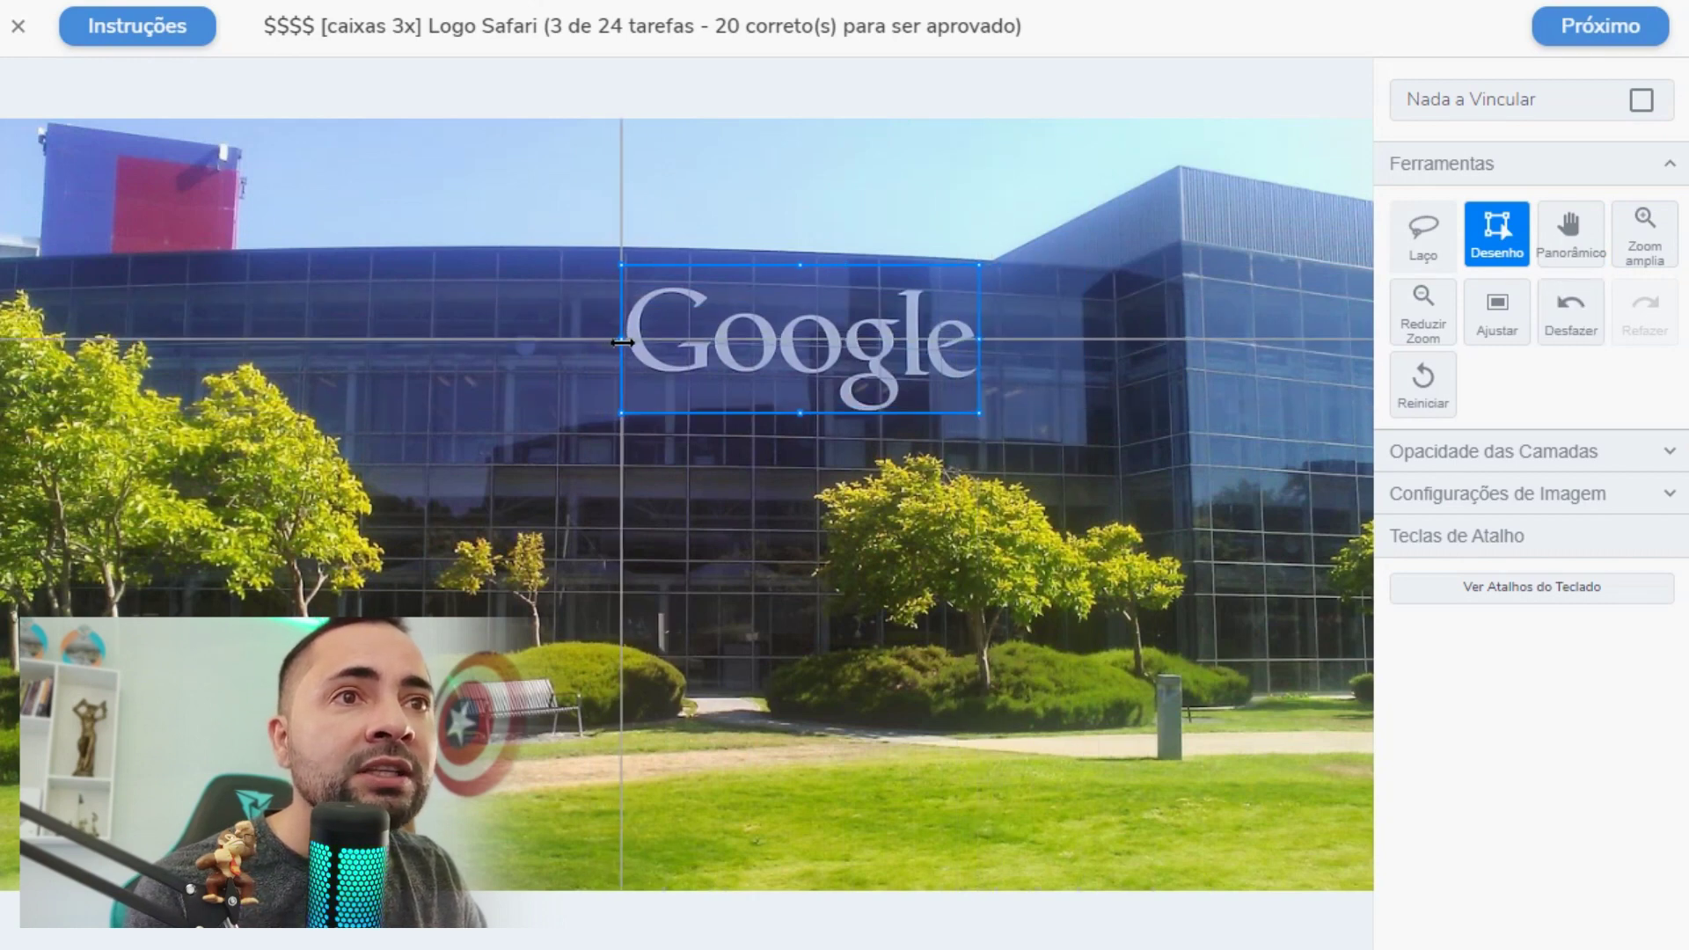
pyautogui.moveTo(801, 265); pyautogui.dragTo(803, 280)
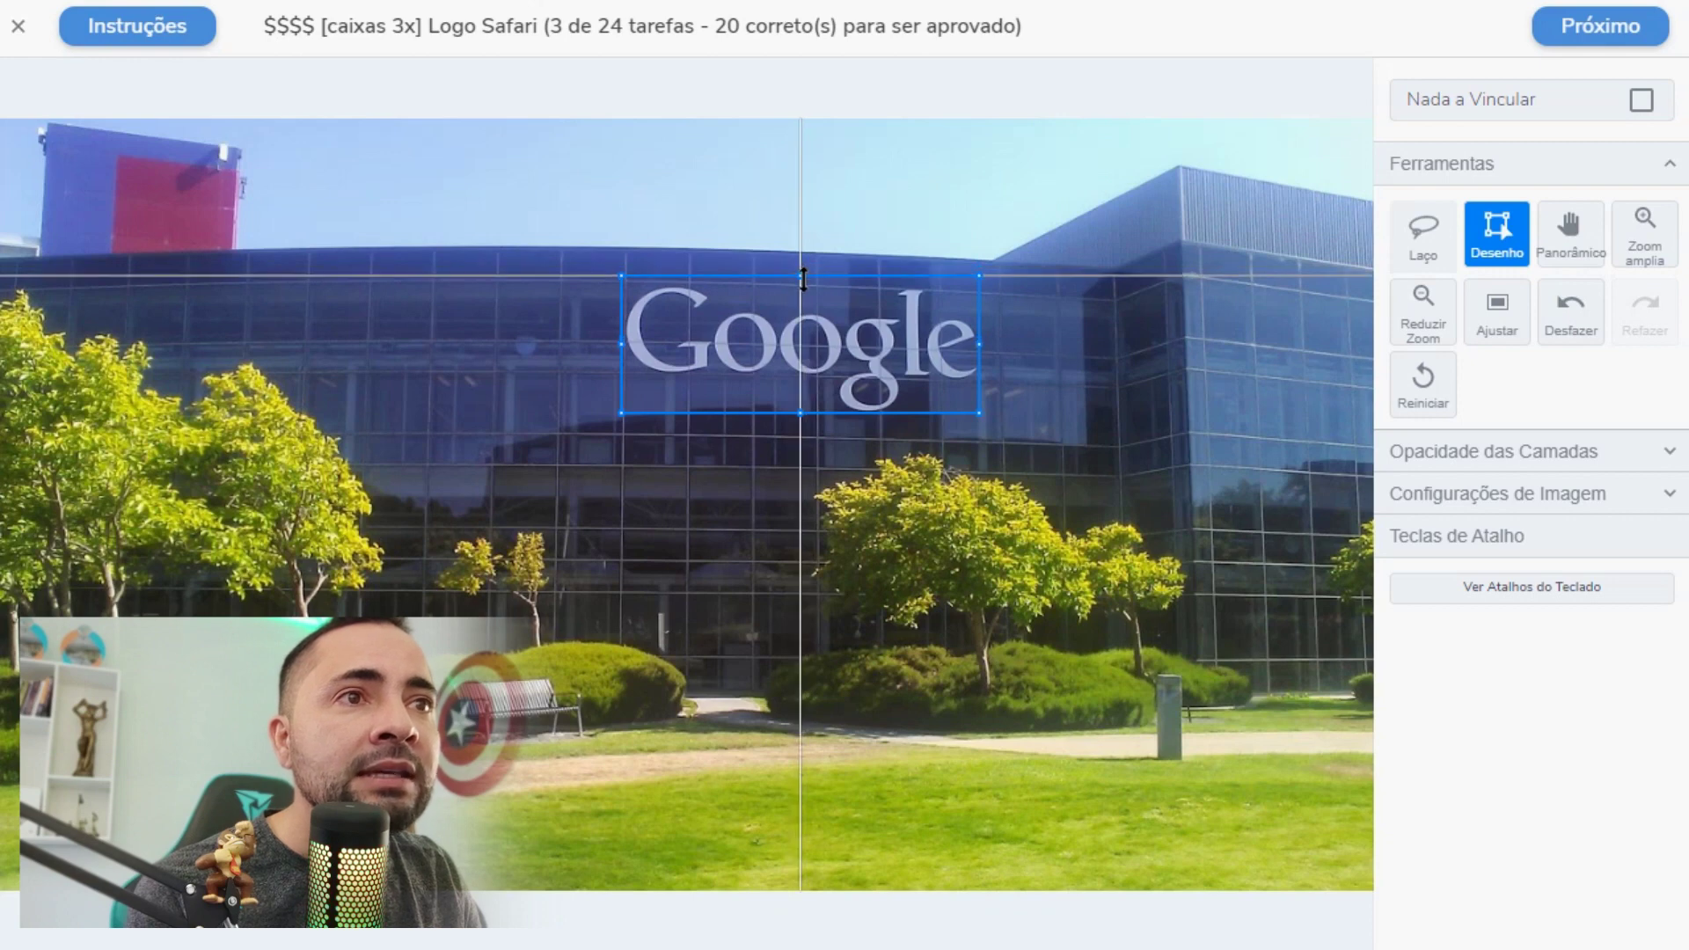
pyautogui.click(1600, 26)
pyautogui.click(1577, 26)
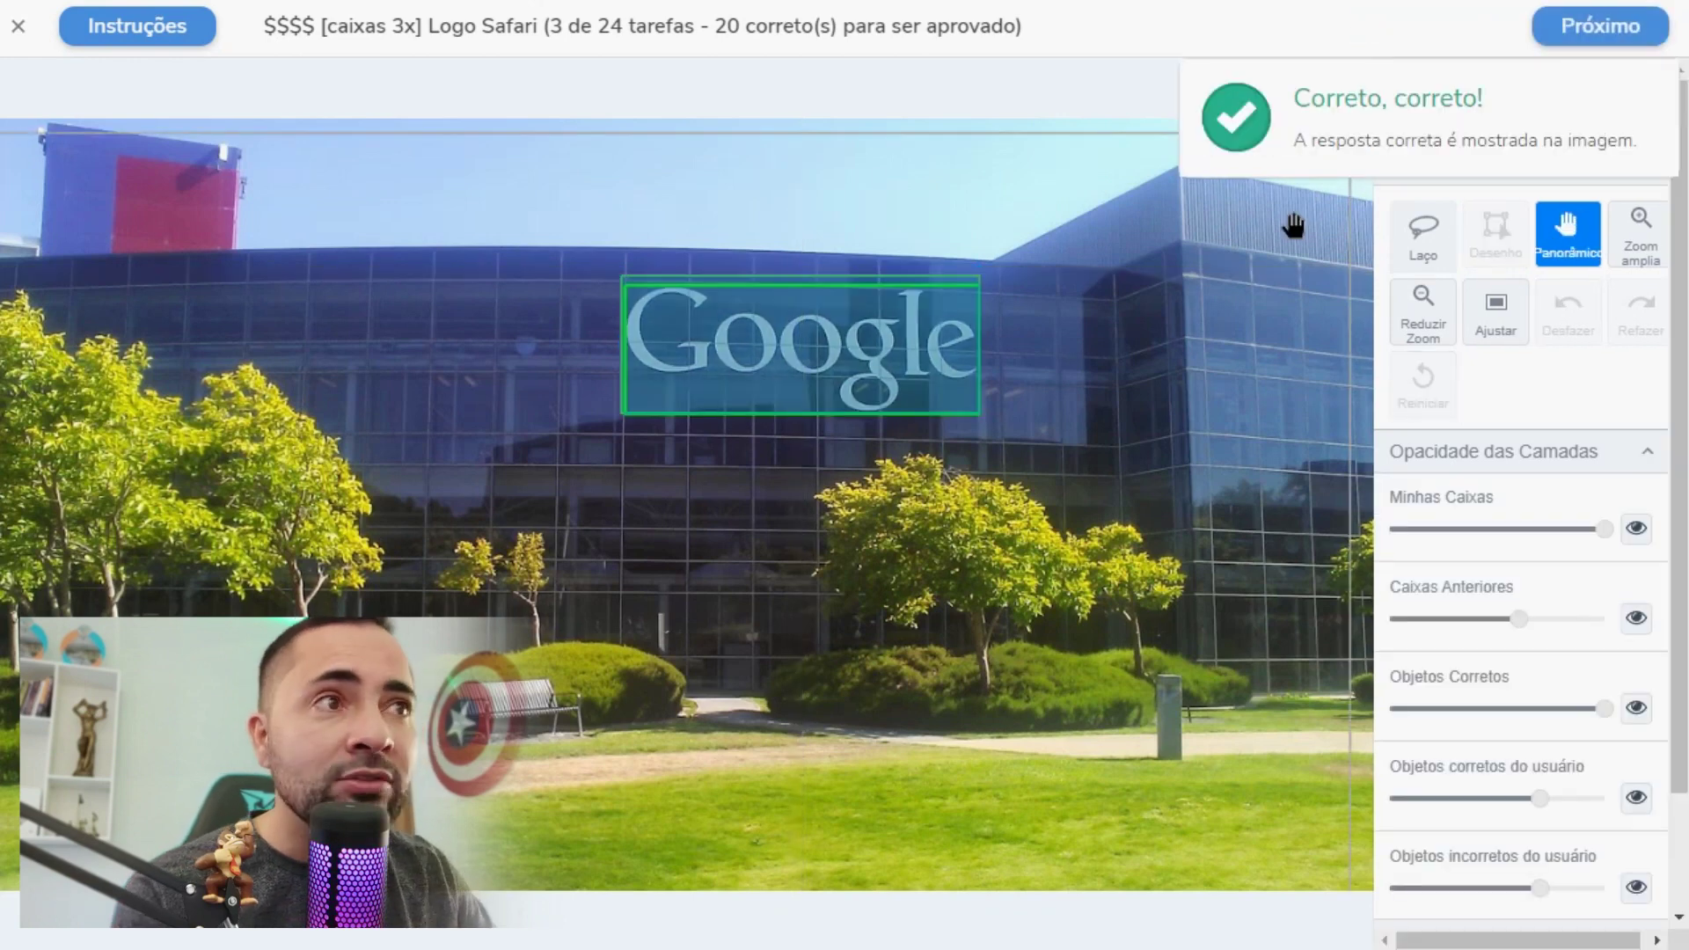
pyautogui.click(1566, 35)
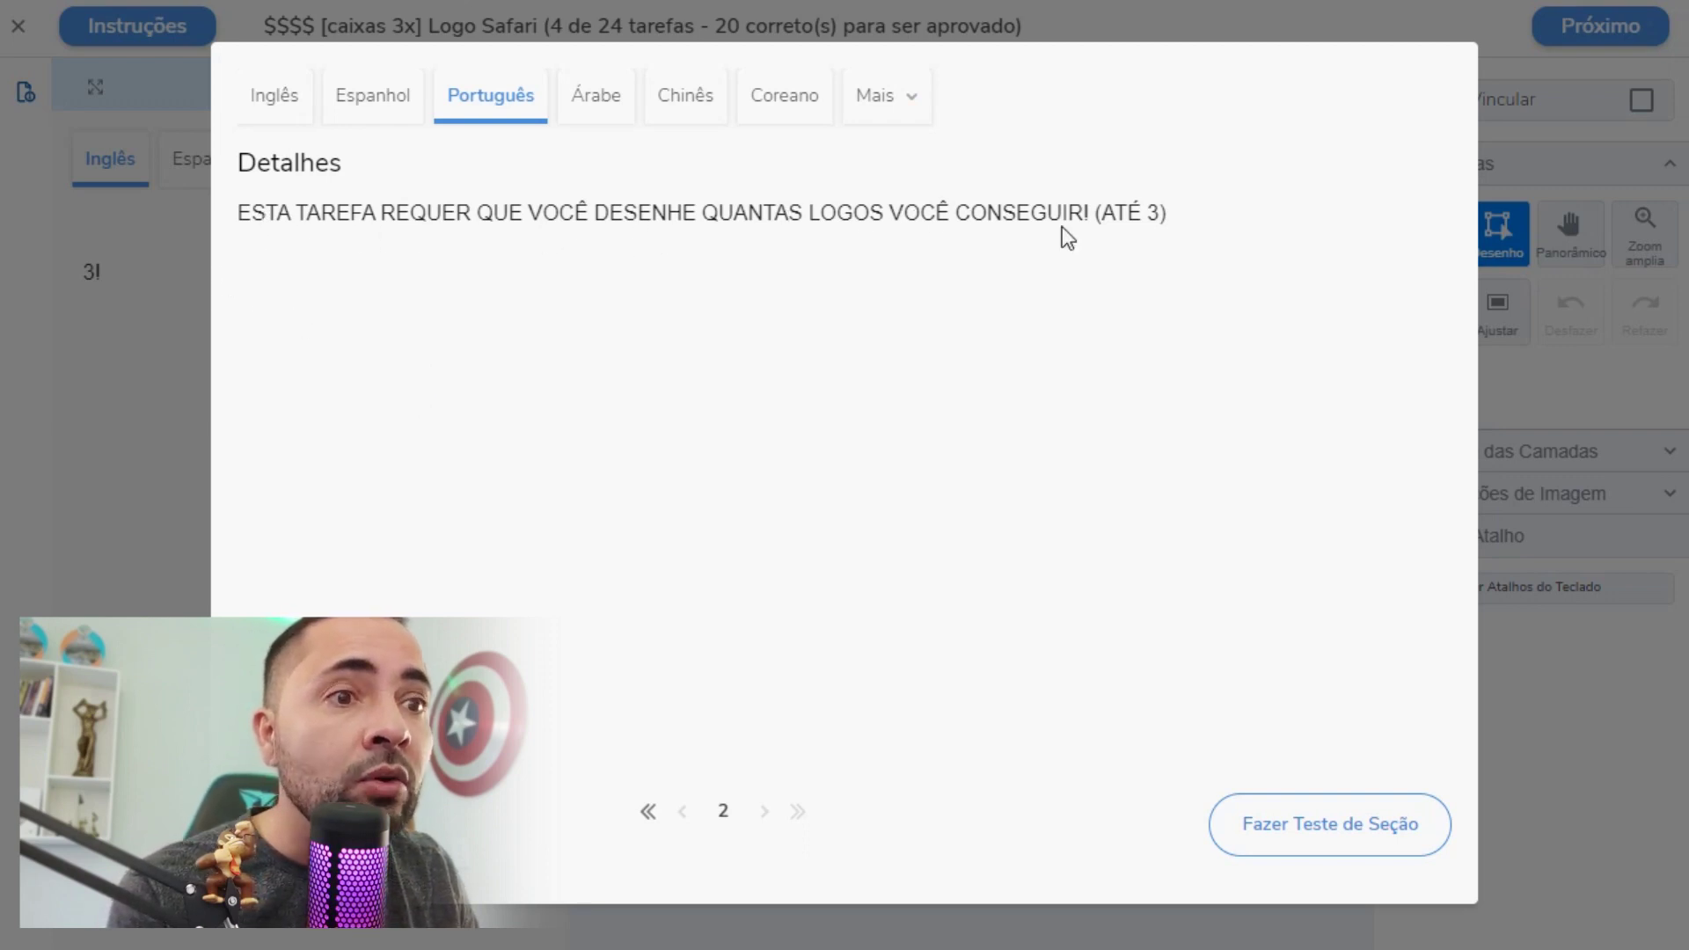
# Start the next section test, draw a bounding box around each of the three Mercedes logos and confirm the answer before continuing.
pyautogui.click(1327, 840)
pyautogui.moveTo(571, 251)
pyautogui.mouseDown()
pyautogui.moveTo(757, 437)
pyautogui.moveTo(815, 551)
pyautogui.moveTo(830, 554)
pyautogui.moveTo(831, 508)
pyautogui.moveTo(833, 534)
pyautogui.moveTo(839, 521)
pyautogui.mouseUp()
pyautogui.moveTo(1105, 320); pyautogui.dragTo(836, 642)
pyautogui.moveTo(973, 320); pyautogui.dragTo(975, 366)
pyautogui.moveTo(1109, 488)
pyautogui.mouseDown()
pyautogui.moveTo(1181, 592)
pyautogui.moveTo(1370, 756)
pyautogui.mouseUp()
pyautogui.click(1269, 778)
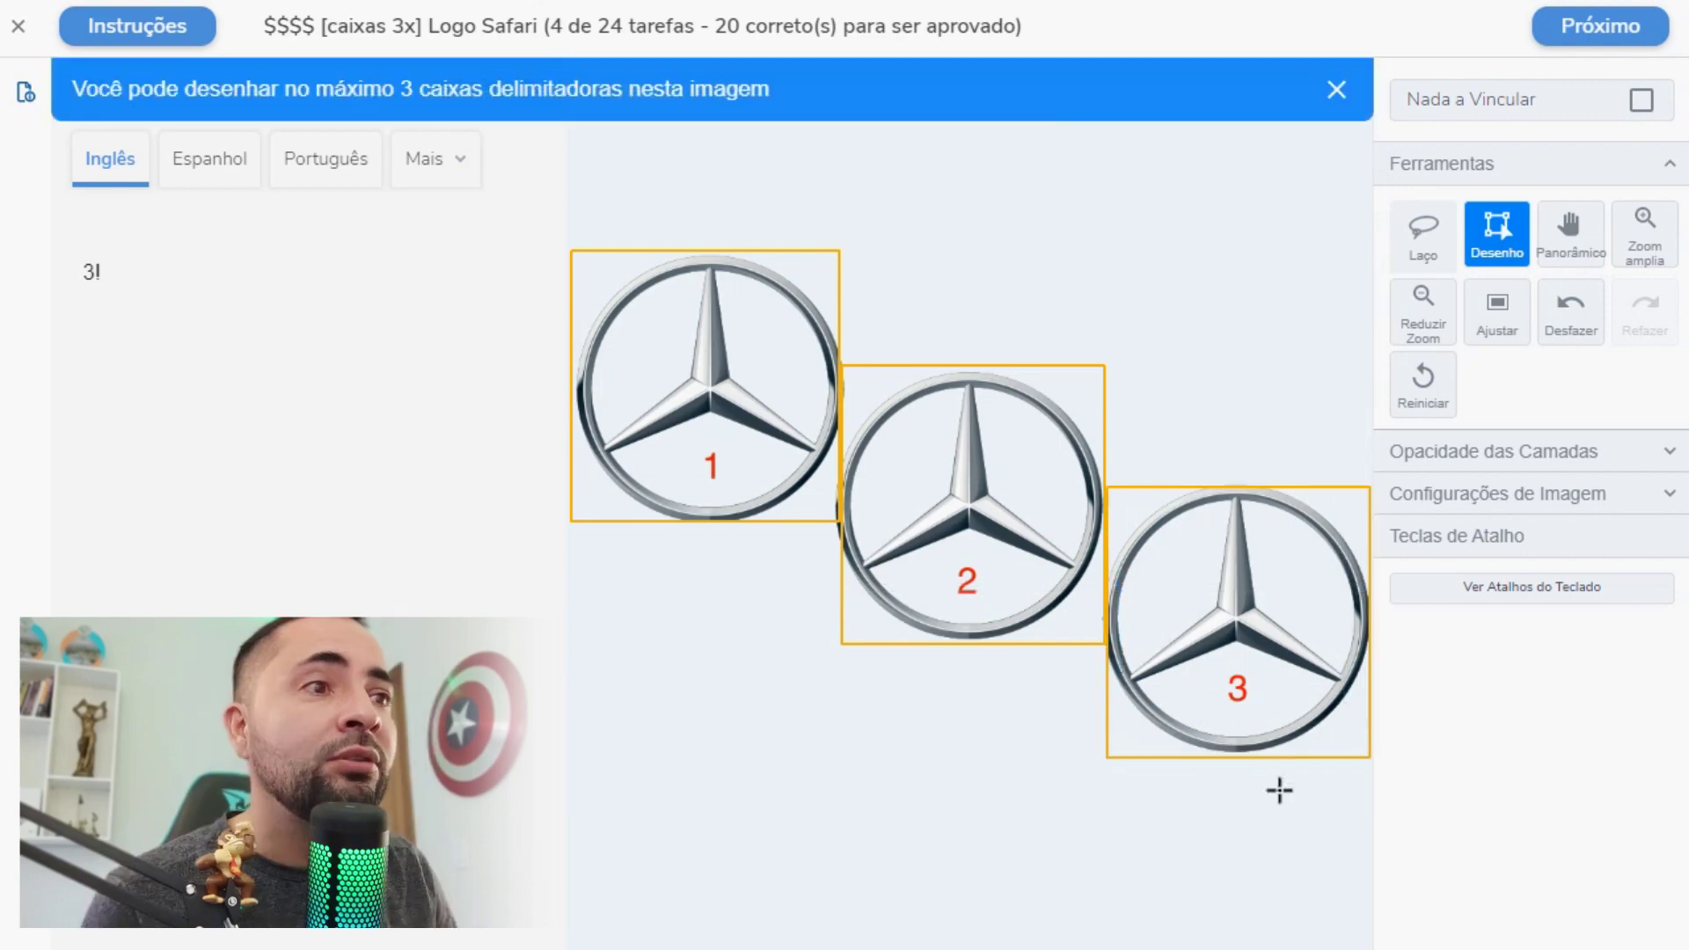
pyautogui.click(1619, 42)
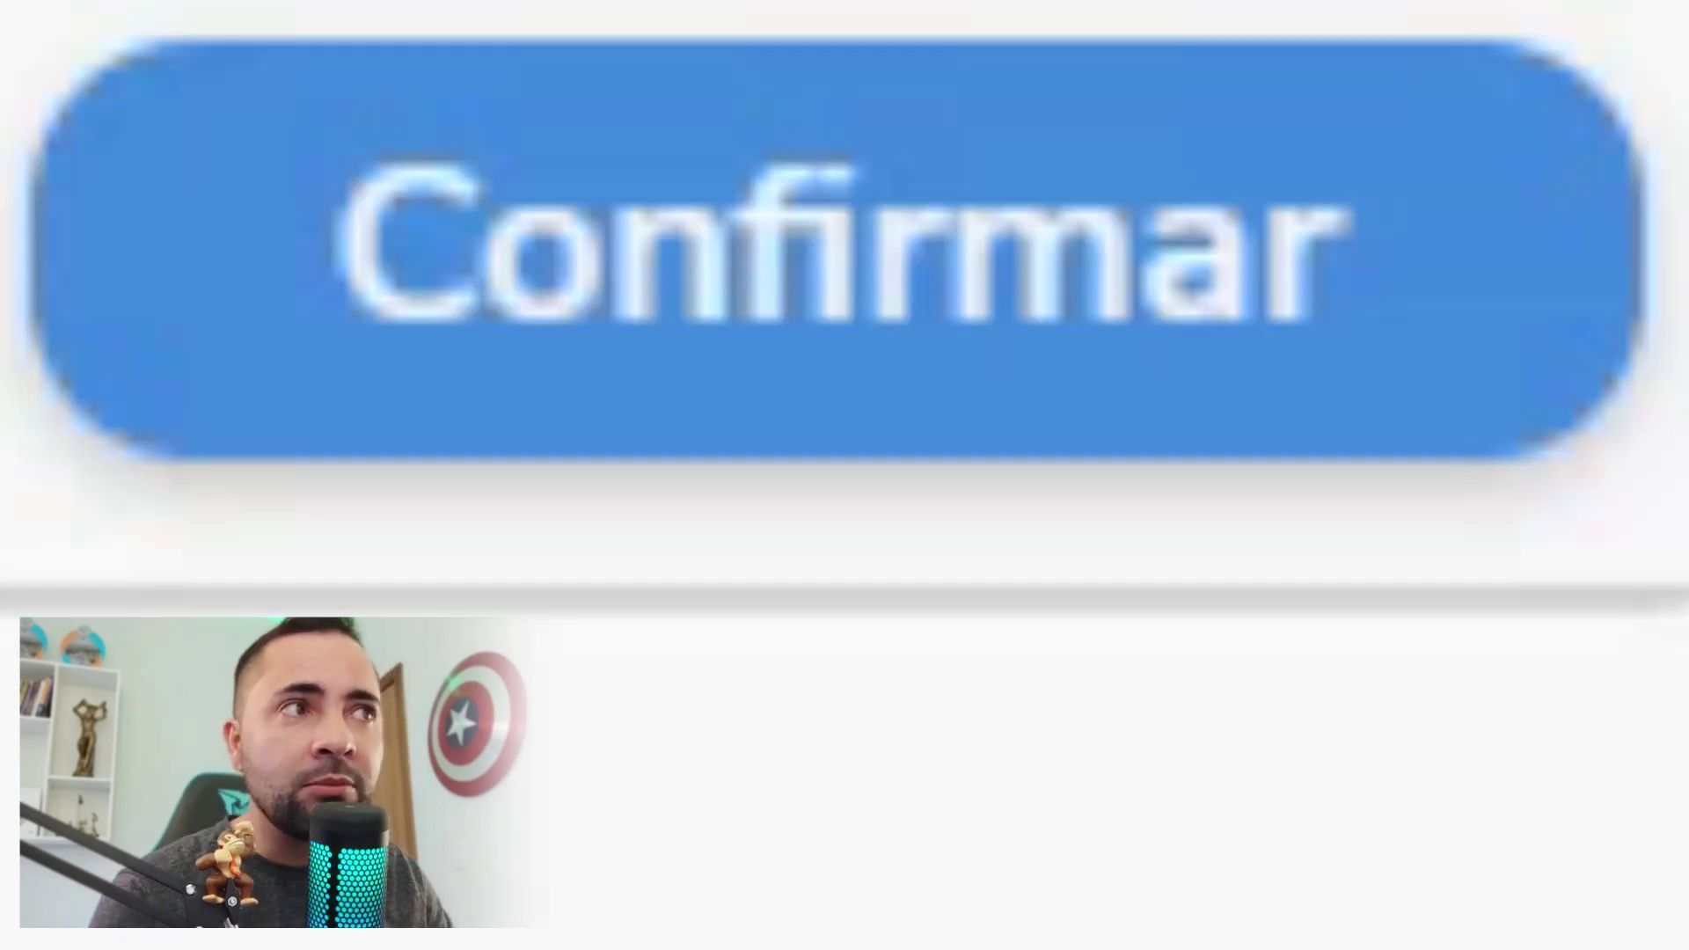
pyautogui.click(954, 264)
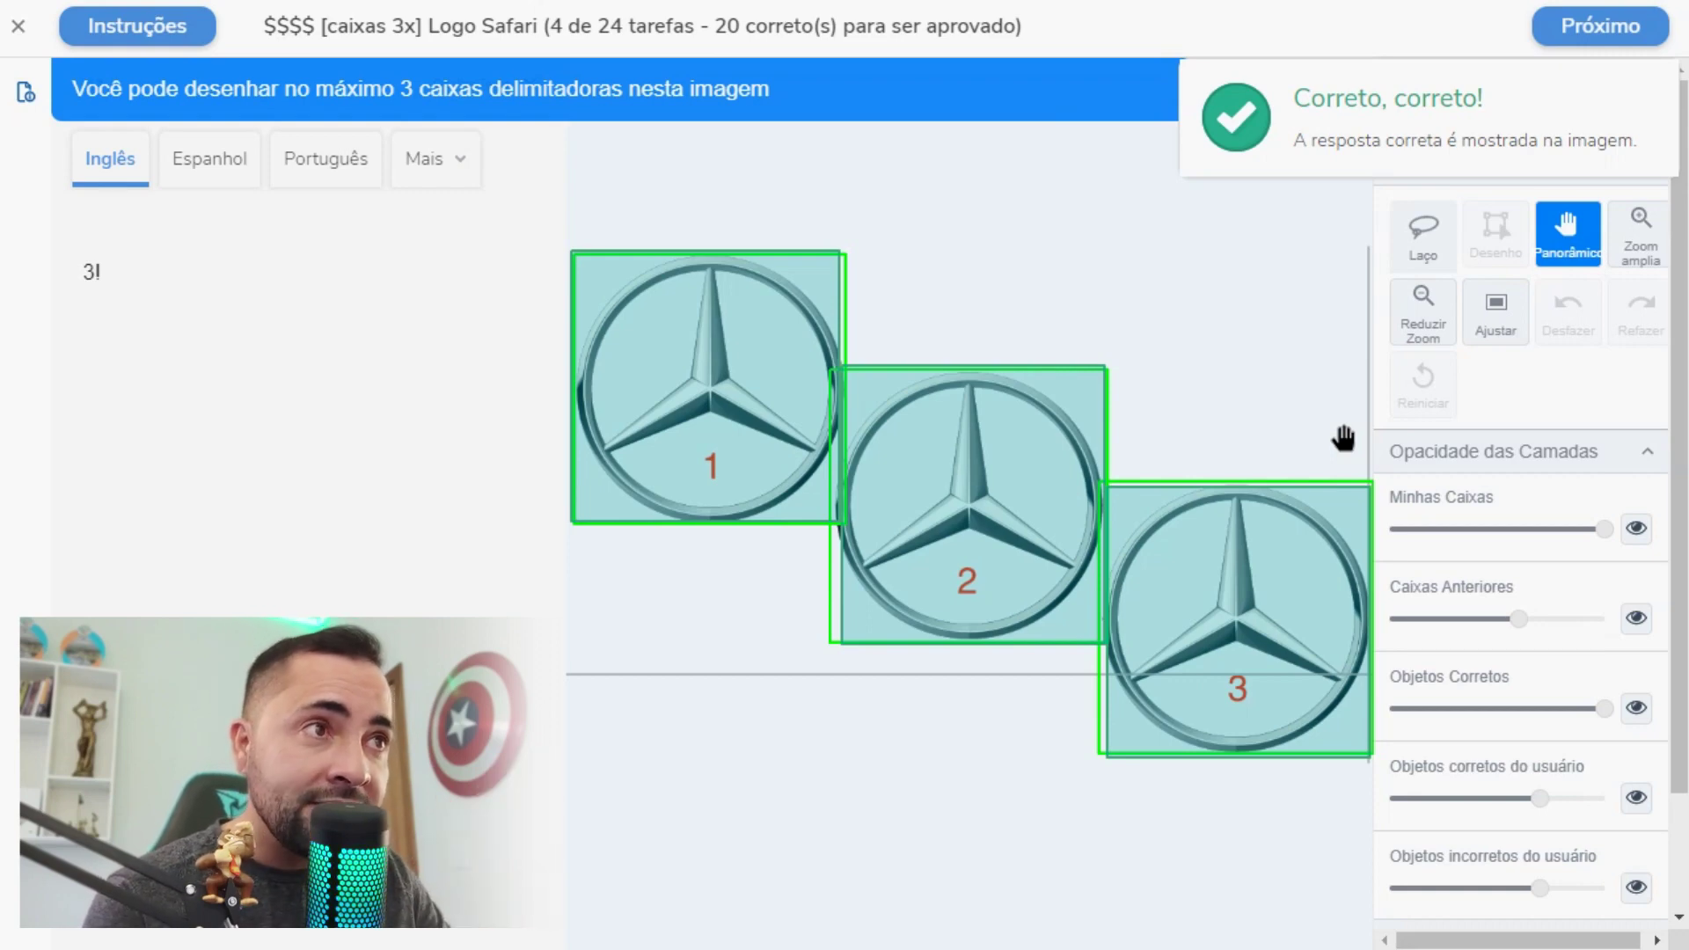
pyautogui.click(1595, 25)
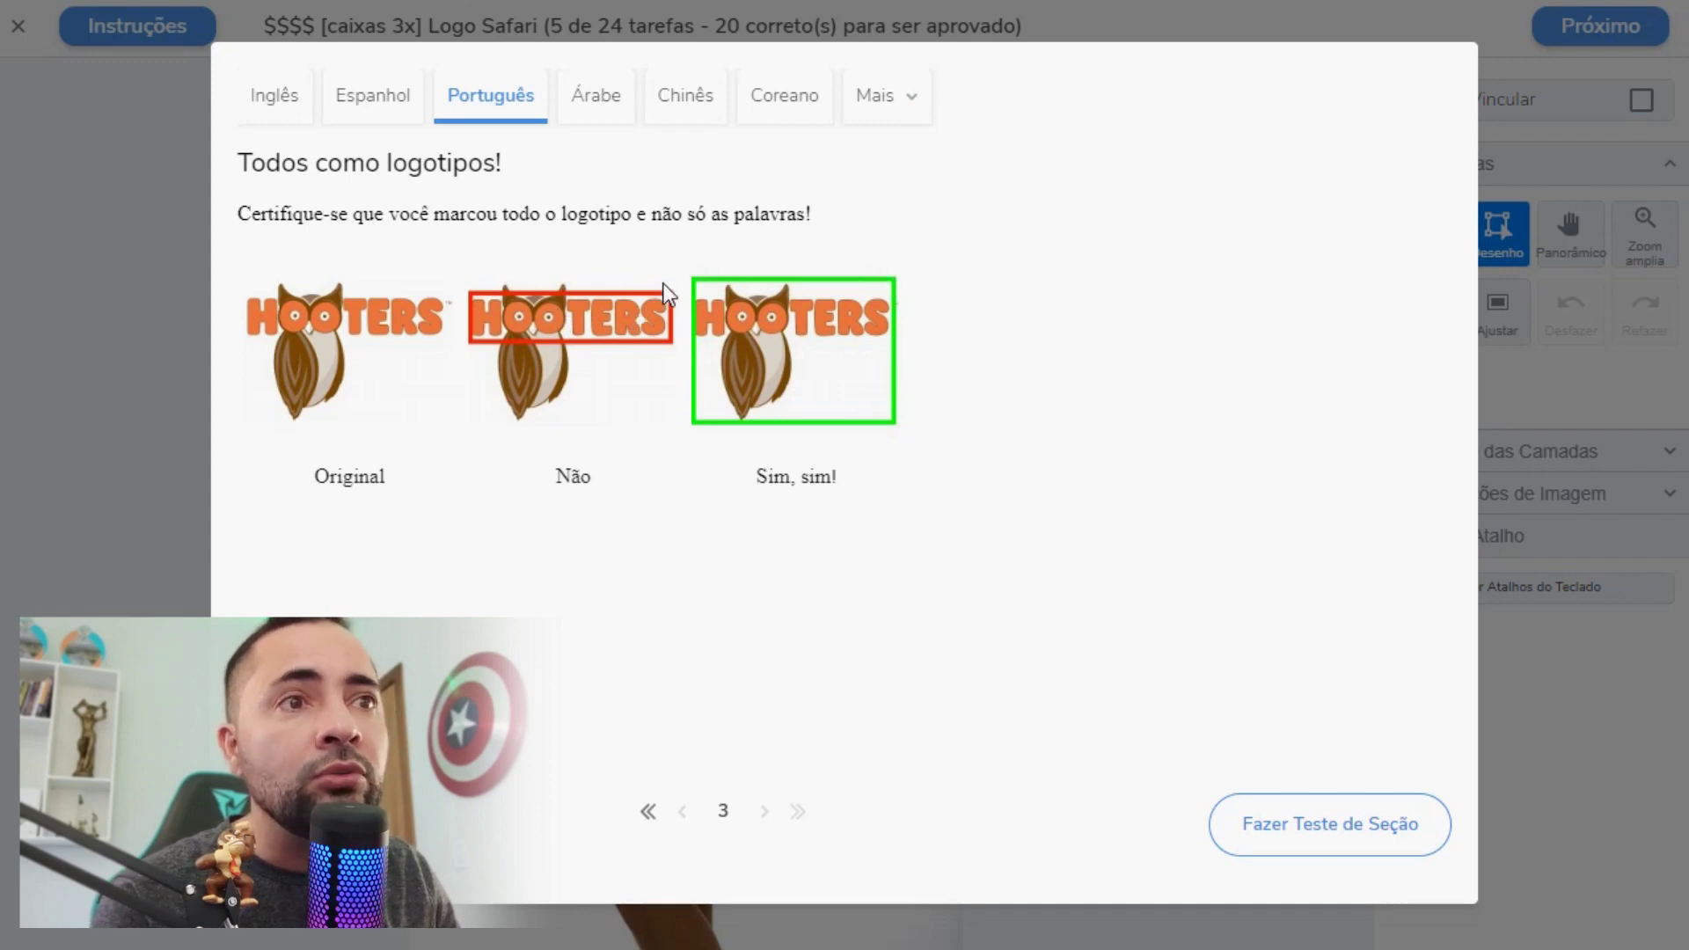
# Start the next section test, box the entire Hooters logo on the tank top including the owl, and confirm the answer before continuing.
pyautogui.click(1351, 830)
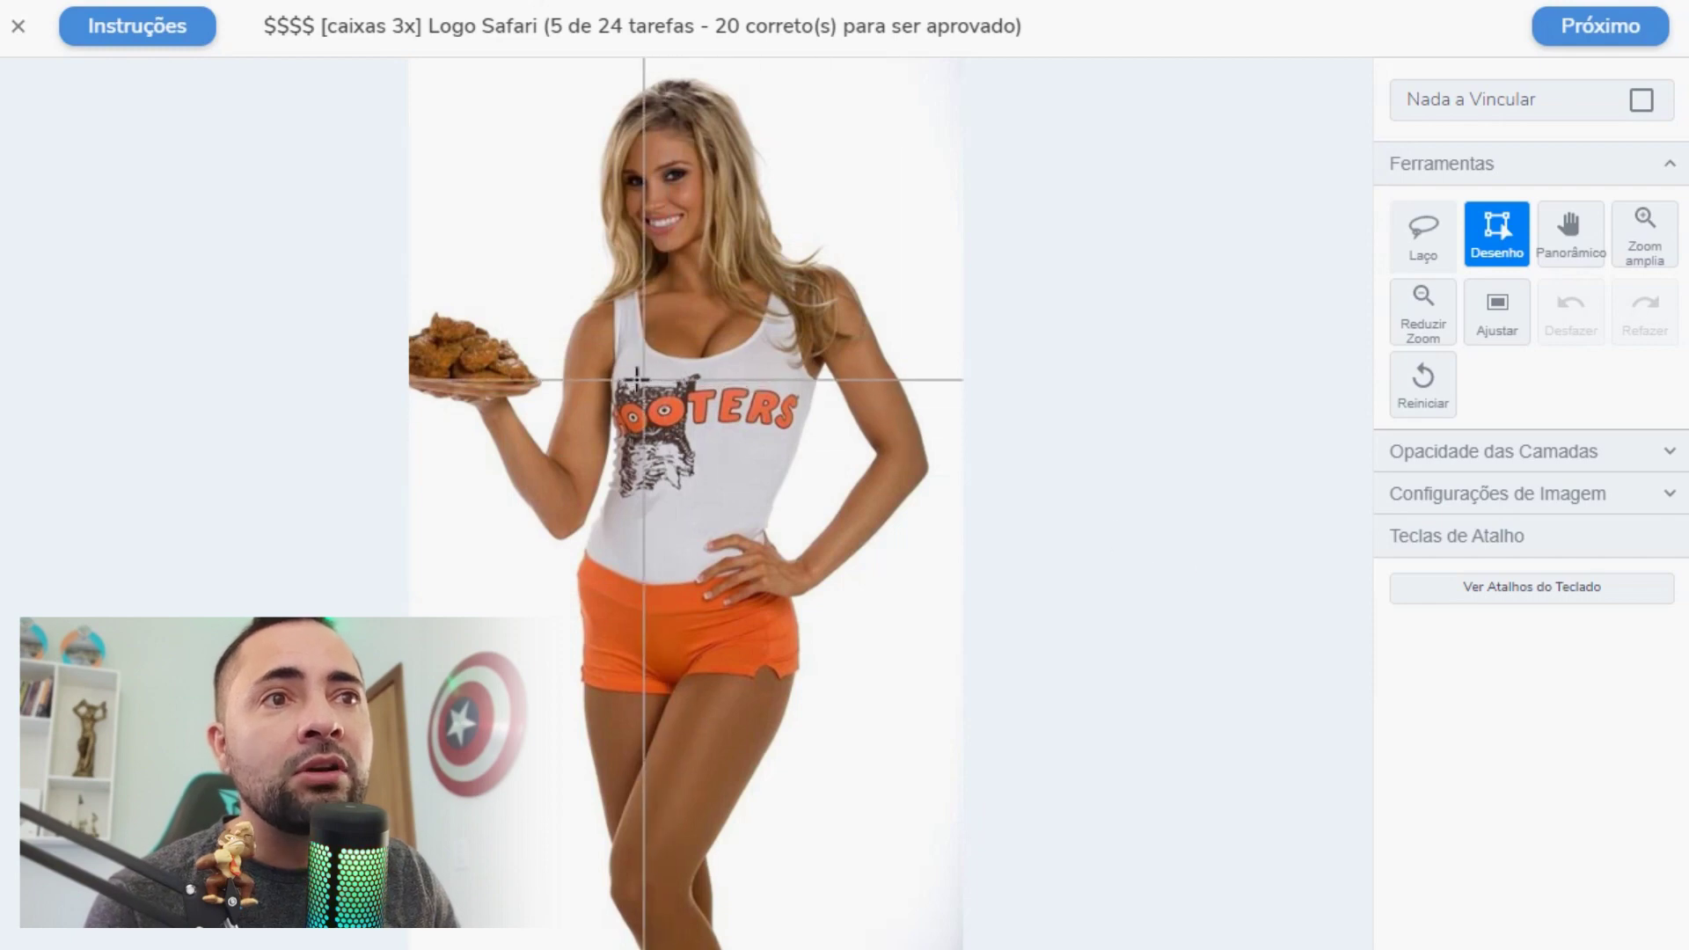
pyautogui.moveTo(612, 376); pyautogui.dragTo(803, 499)
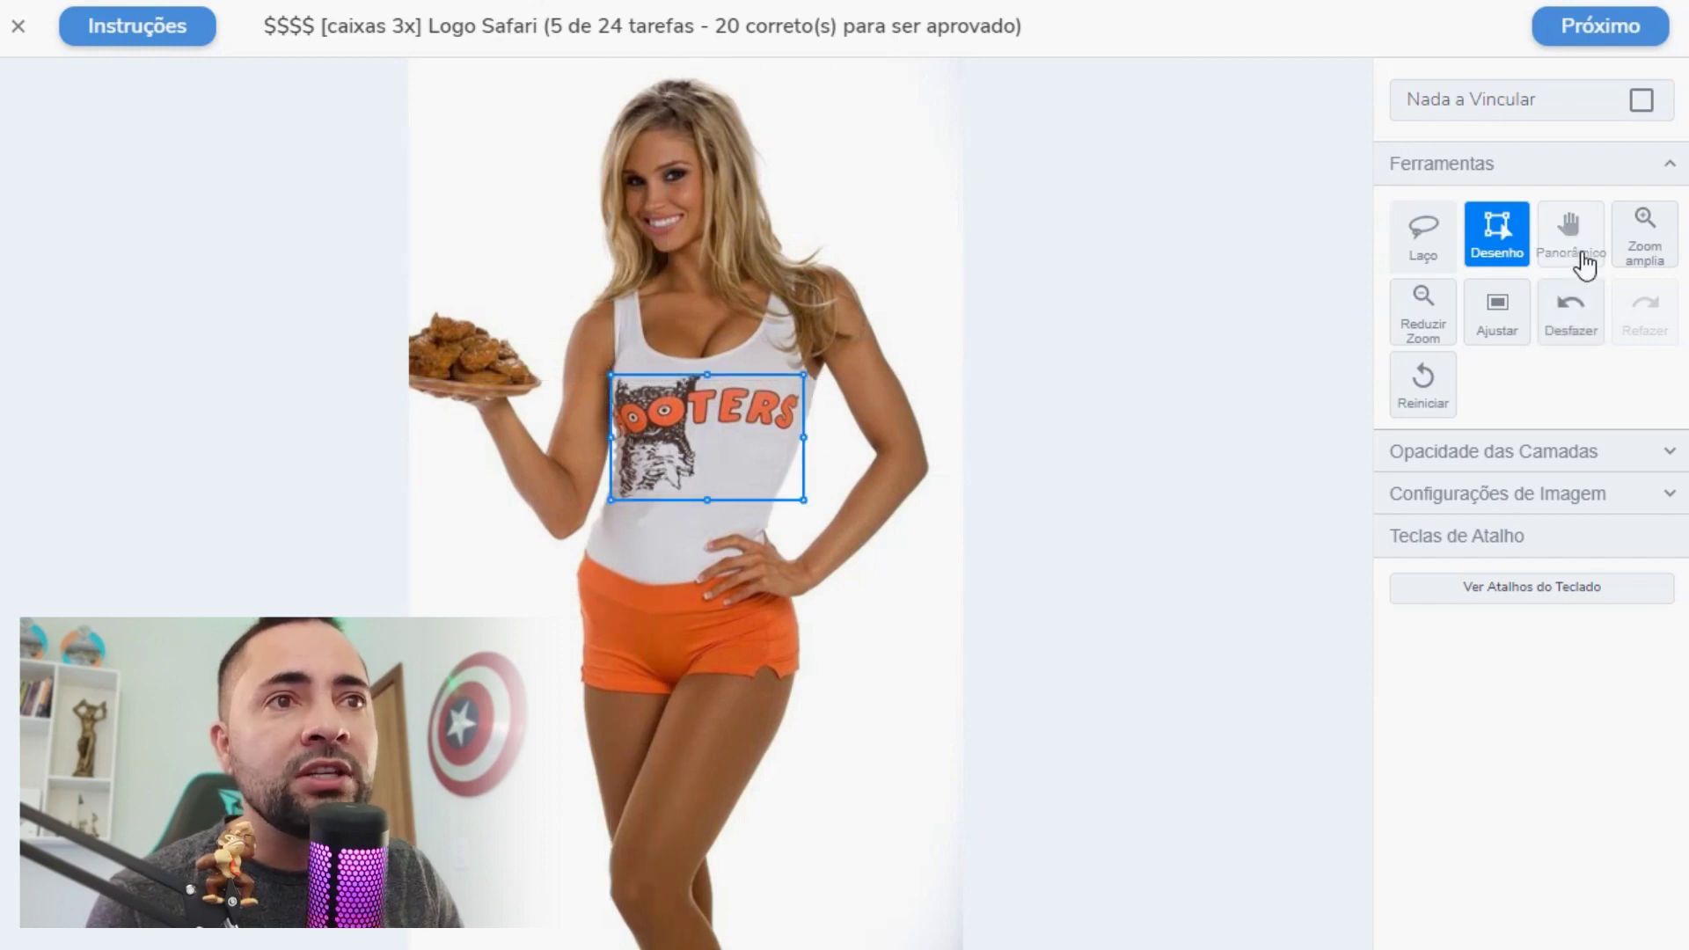
pyautogui.click(1603, 35)
pyautogui.click(1597, 22)
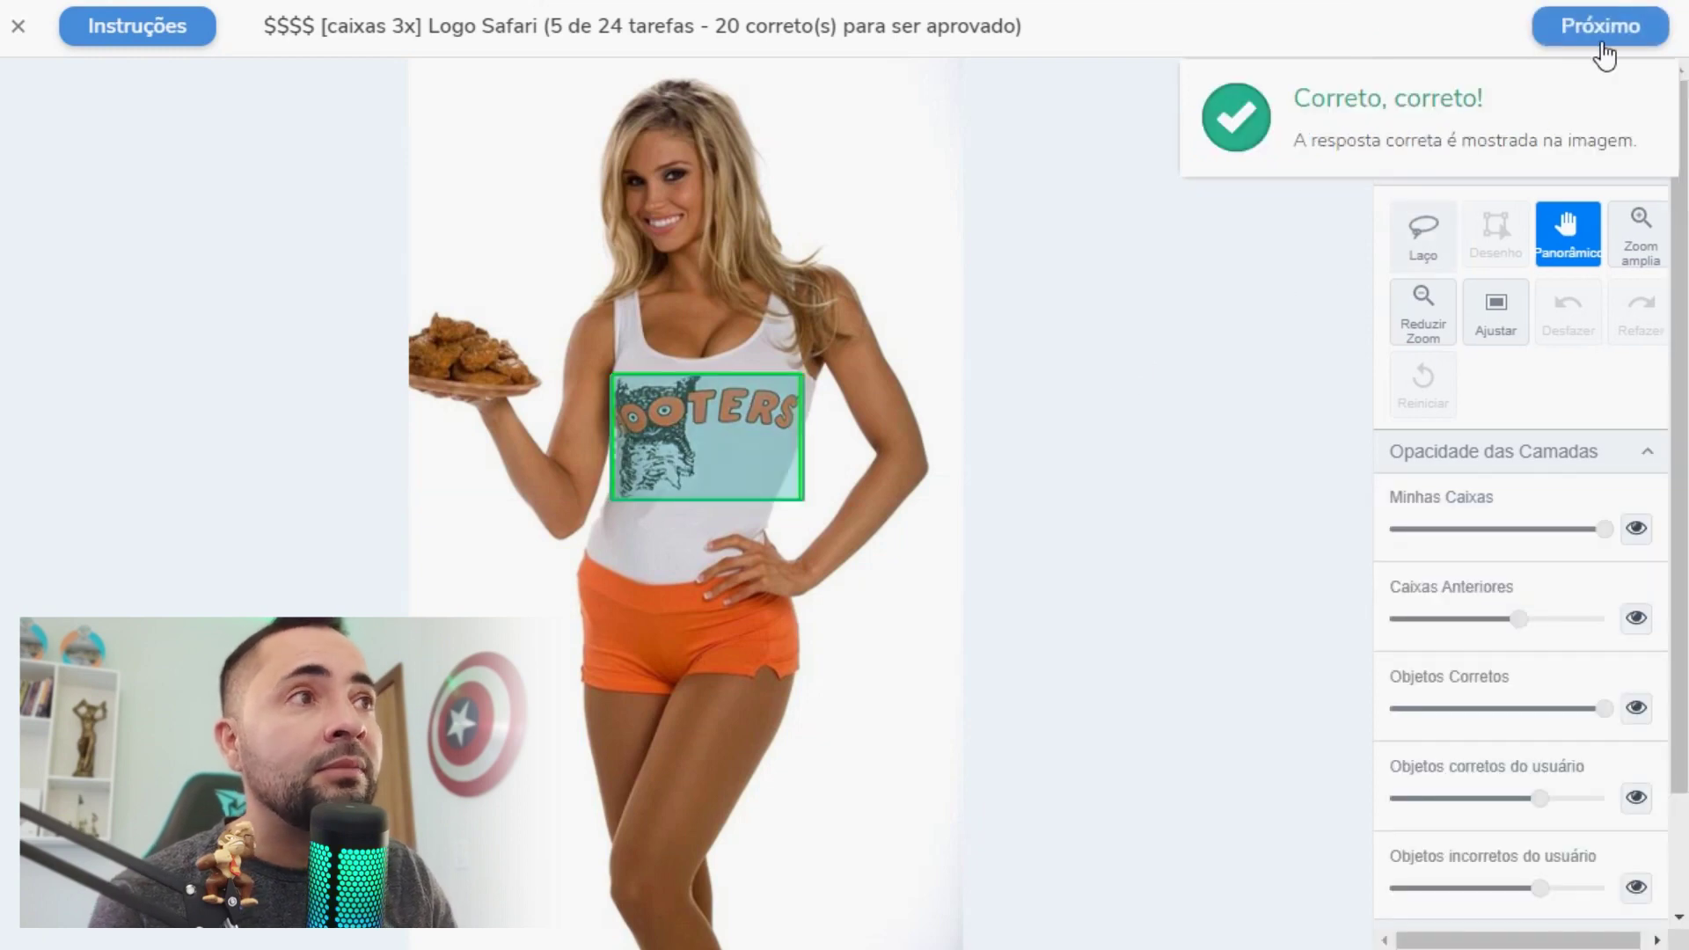
pyautogui.click(1600, 35)
# Draw a bounding box around the Playboy bunny on the white T-shirt, confirm the answer and continue to task 7.
pyautogui.moveTo(789, 252); pyautogui.dragTo(856, 354)
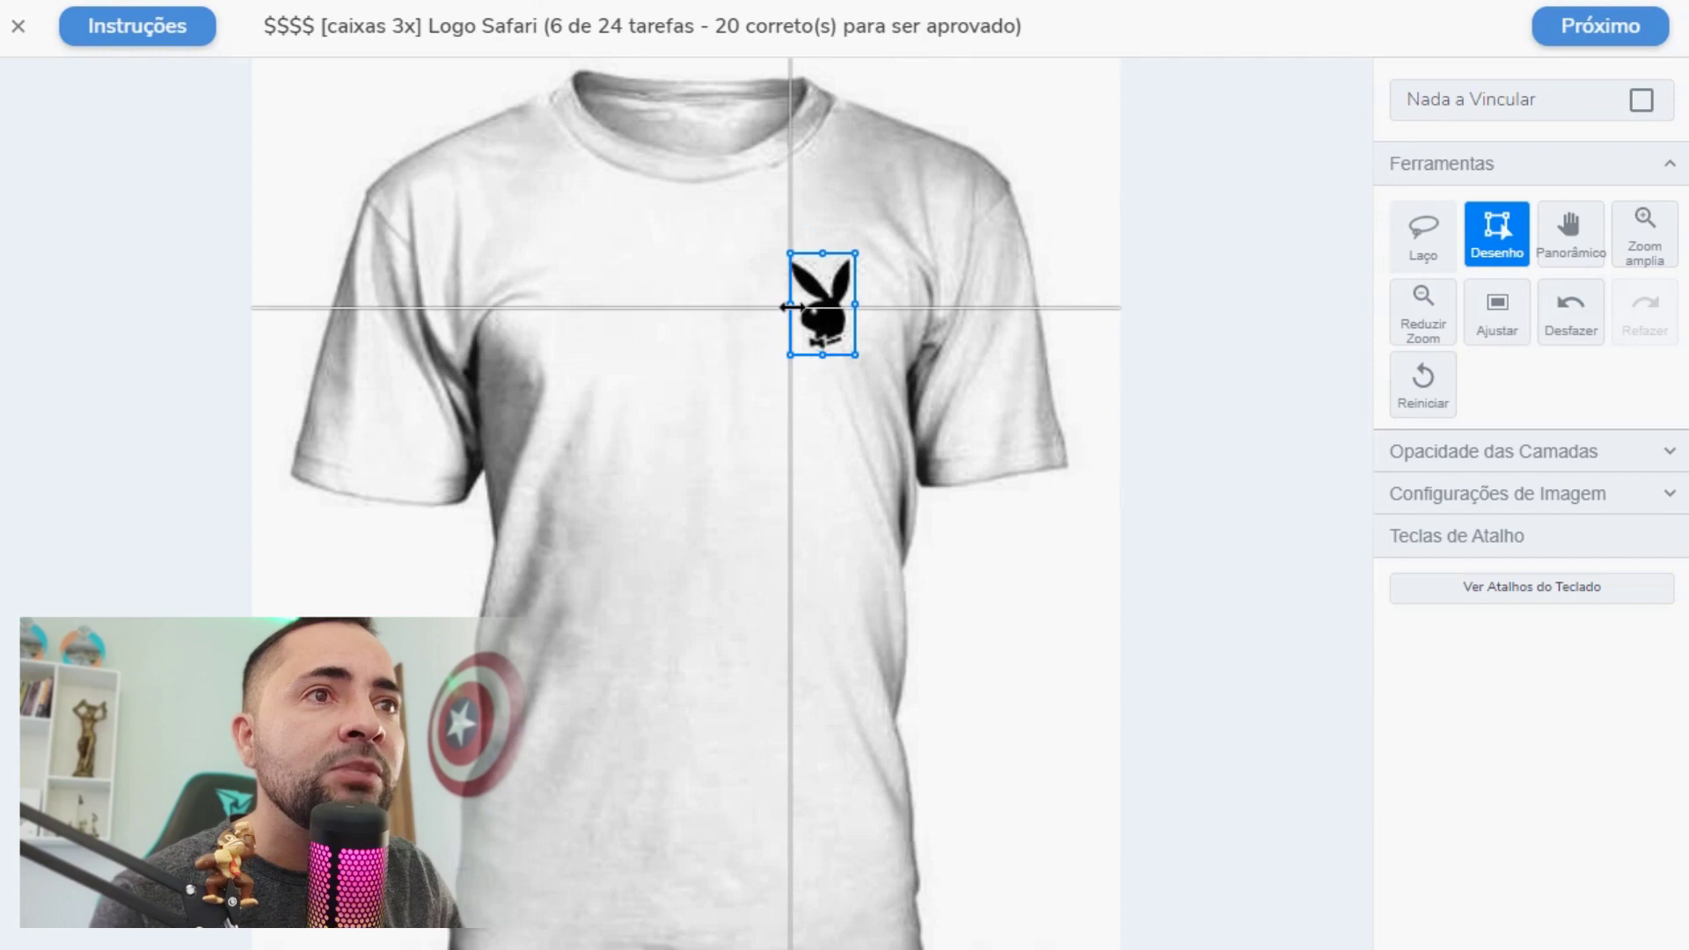
pyautogui.click(1602, 35)
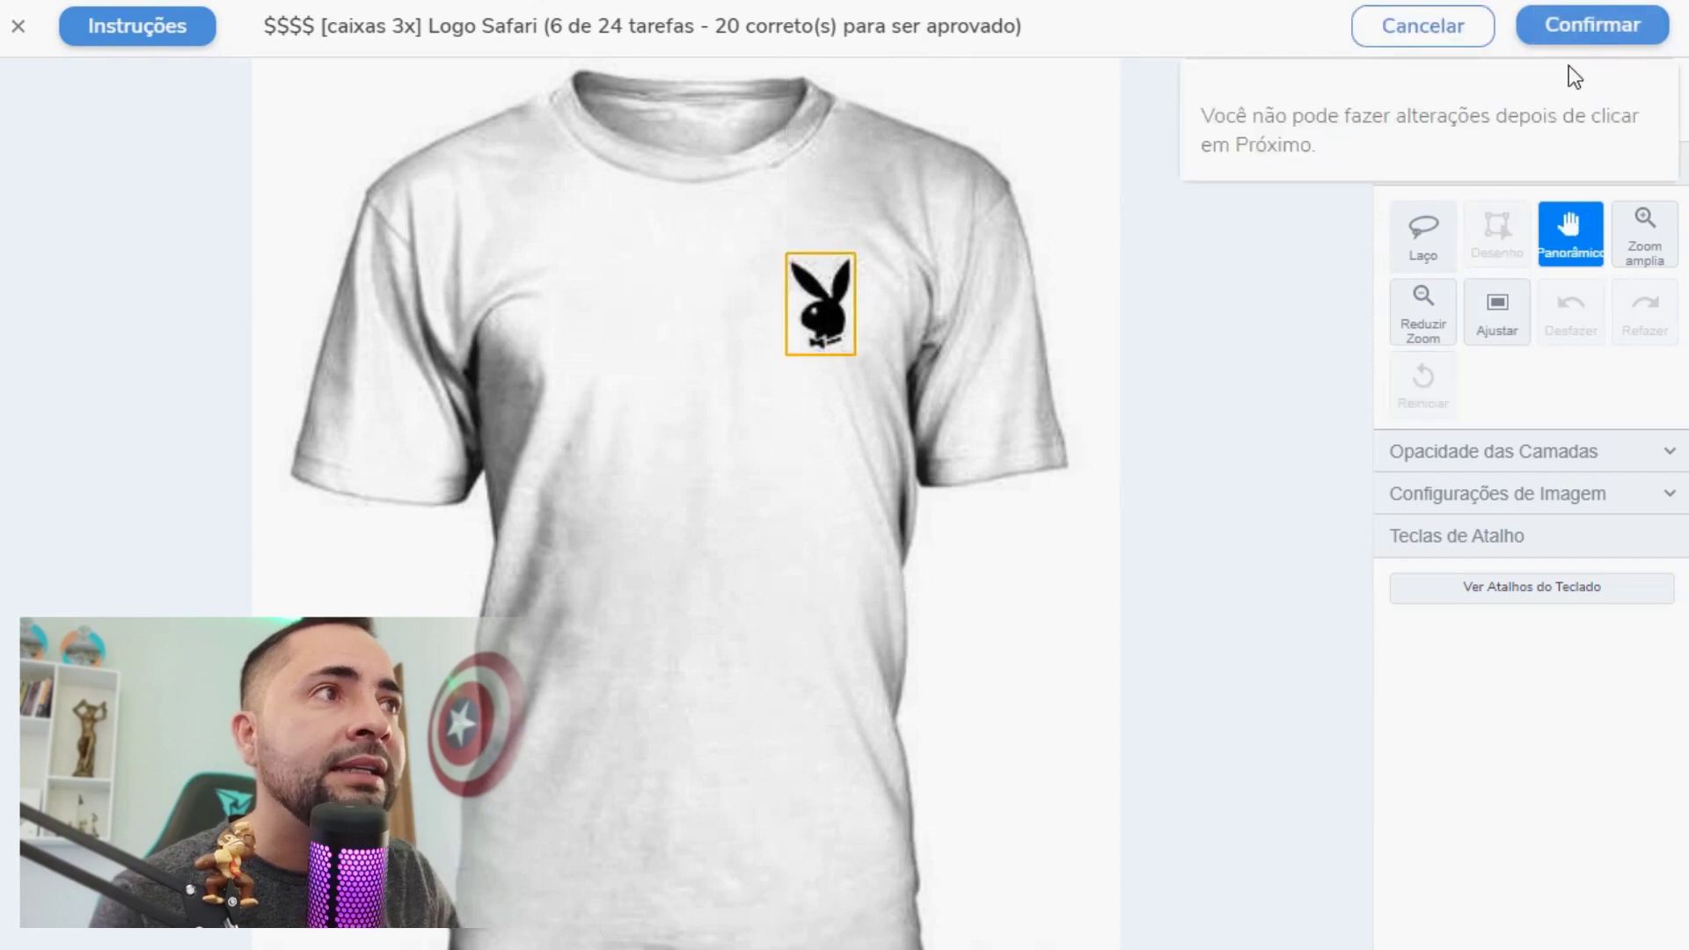
pyautogui.click(1602, 40)
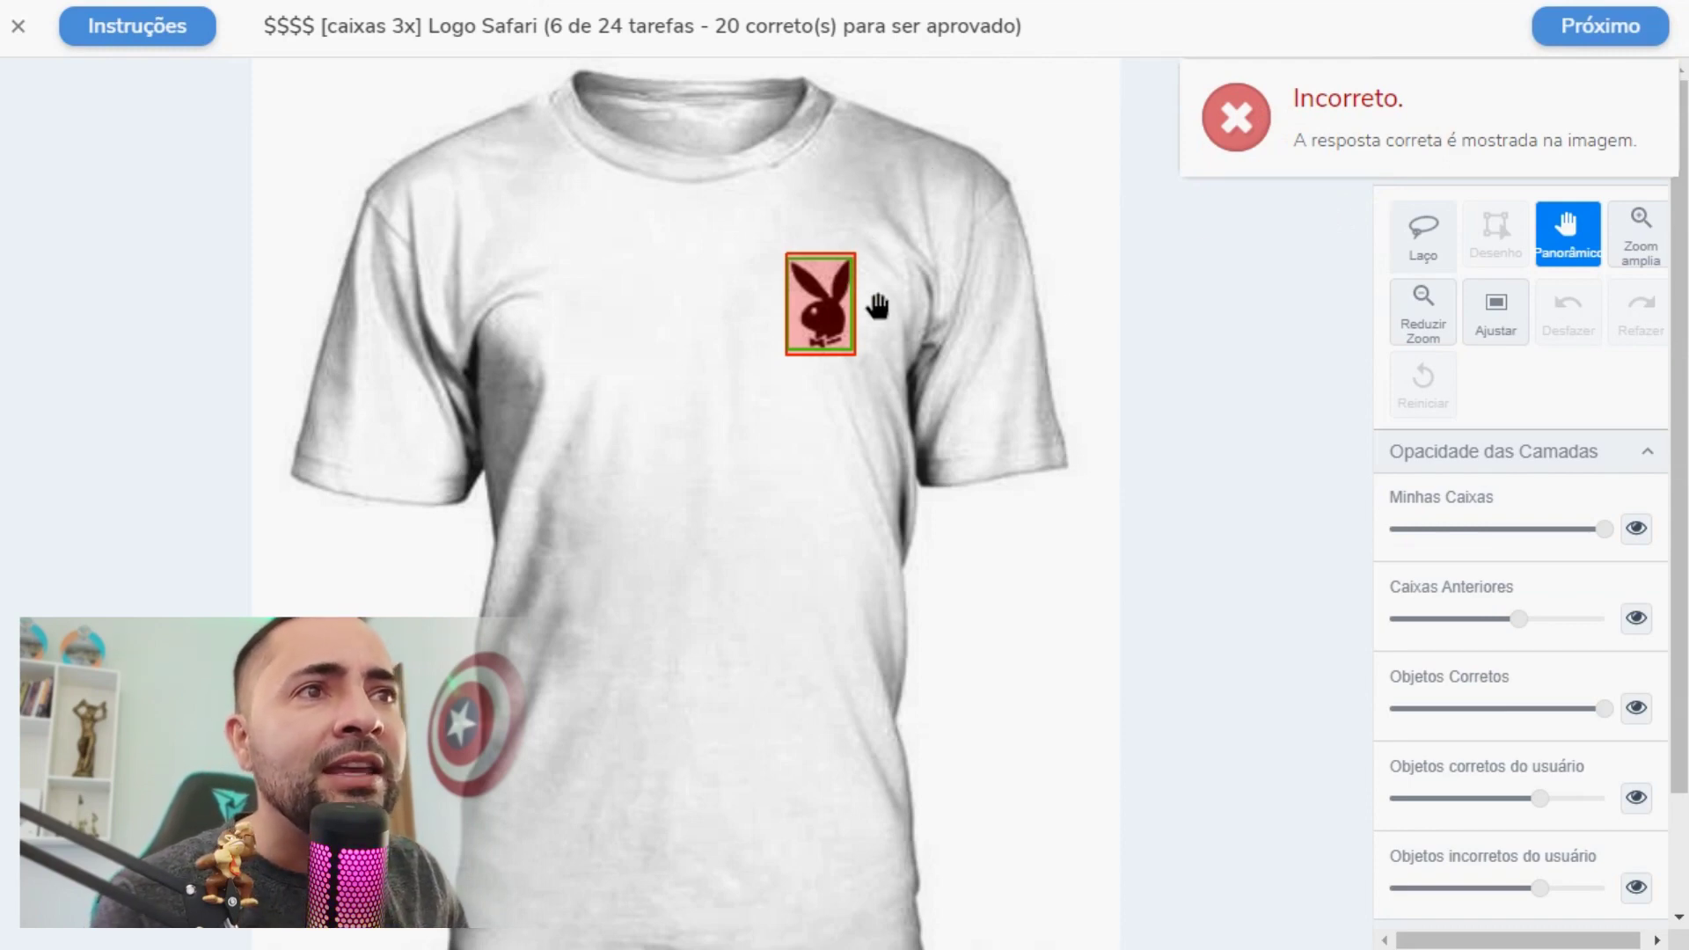
pyautogui.click(1616, 36)
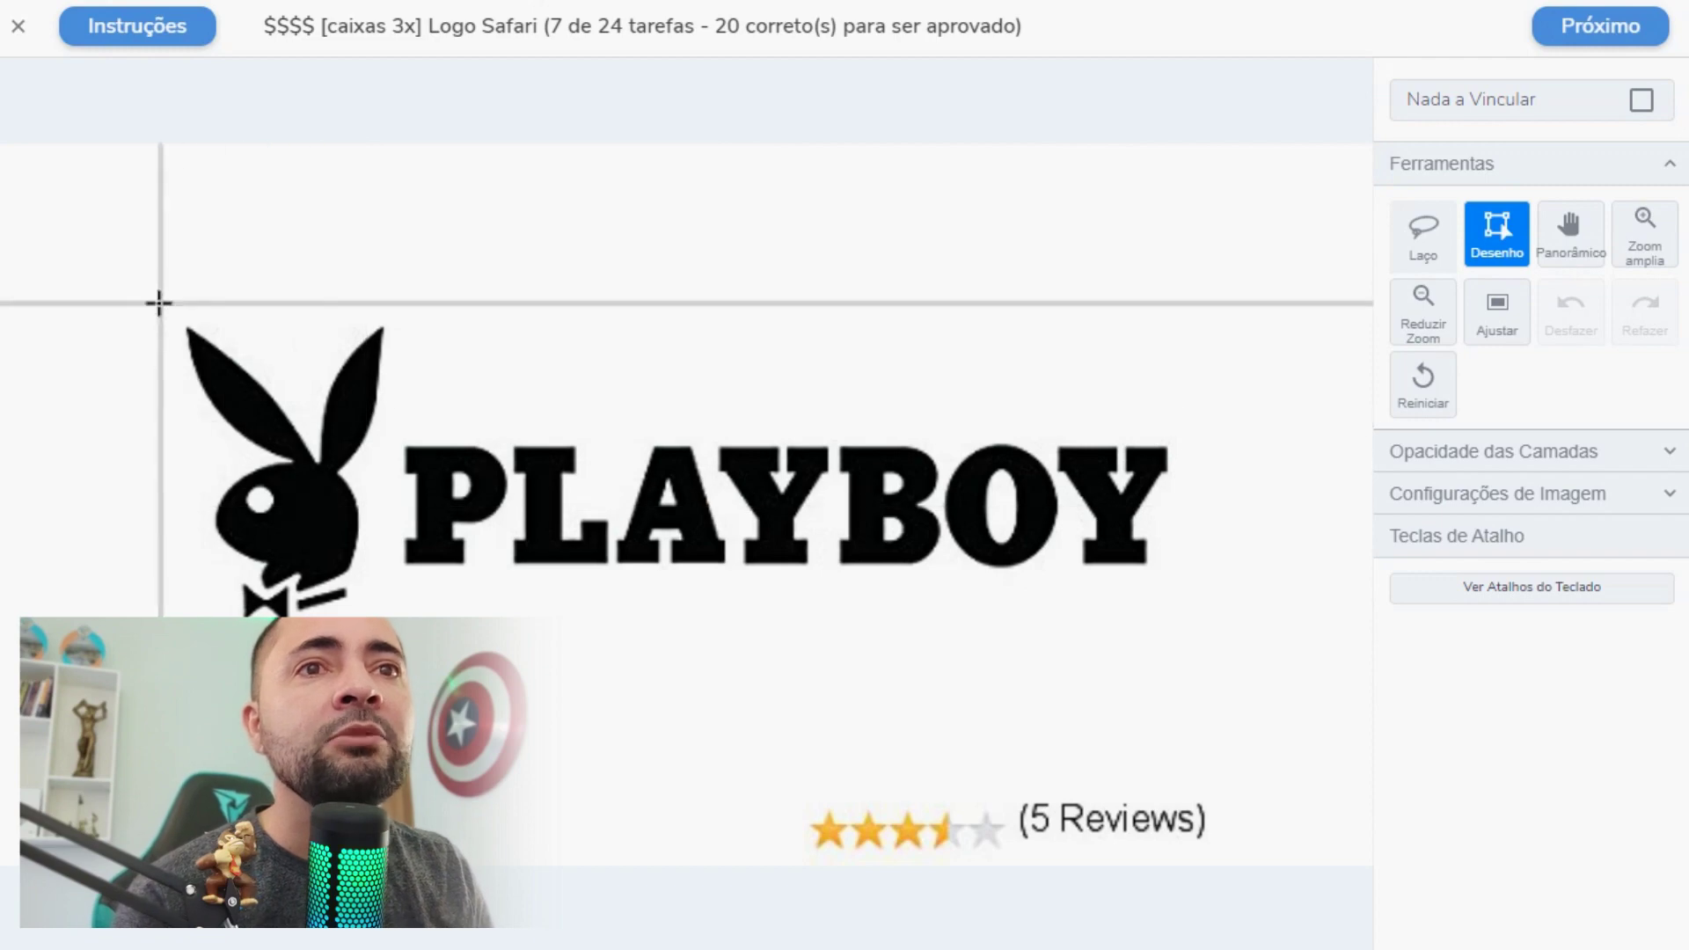
# Draw one bounding box around the Playboy bunny and wordmark together, tighten its left edge and confirm the answer.
pyautogui.moveTo(164, 313)
pyautogui.mouseDown()
pyautogui.moveTo(641, 573)
pyautogui.moveTo(1249, 637)
pyautogui.moveTo(1177, 621)
pyautogui.mouseUp()
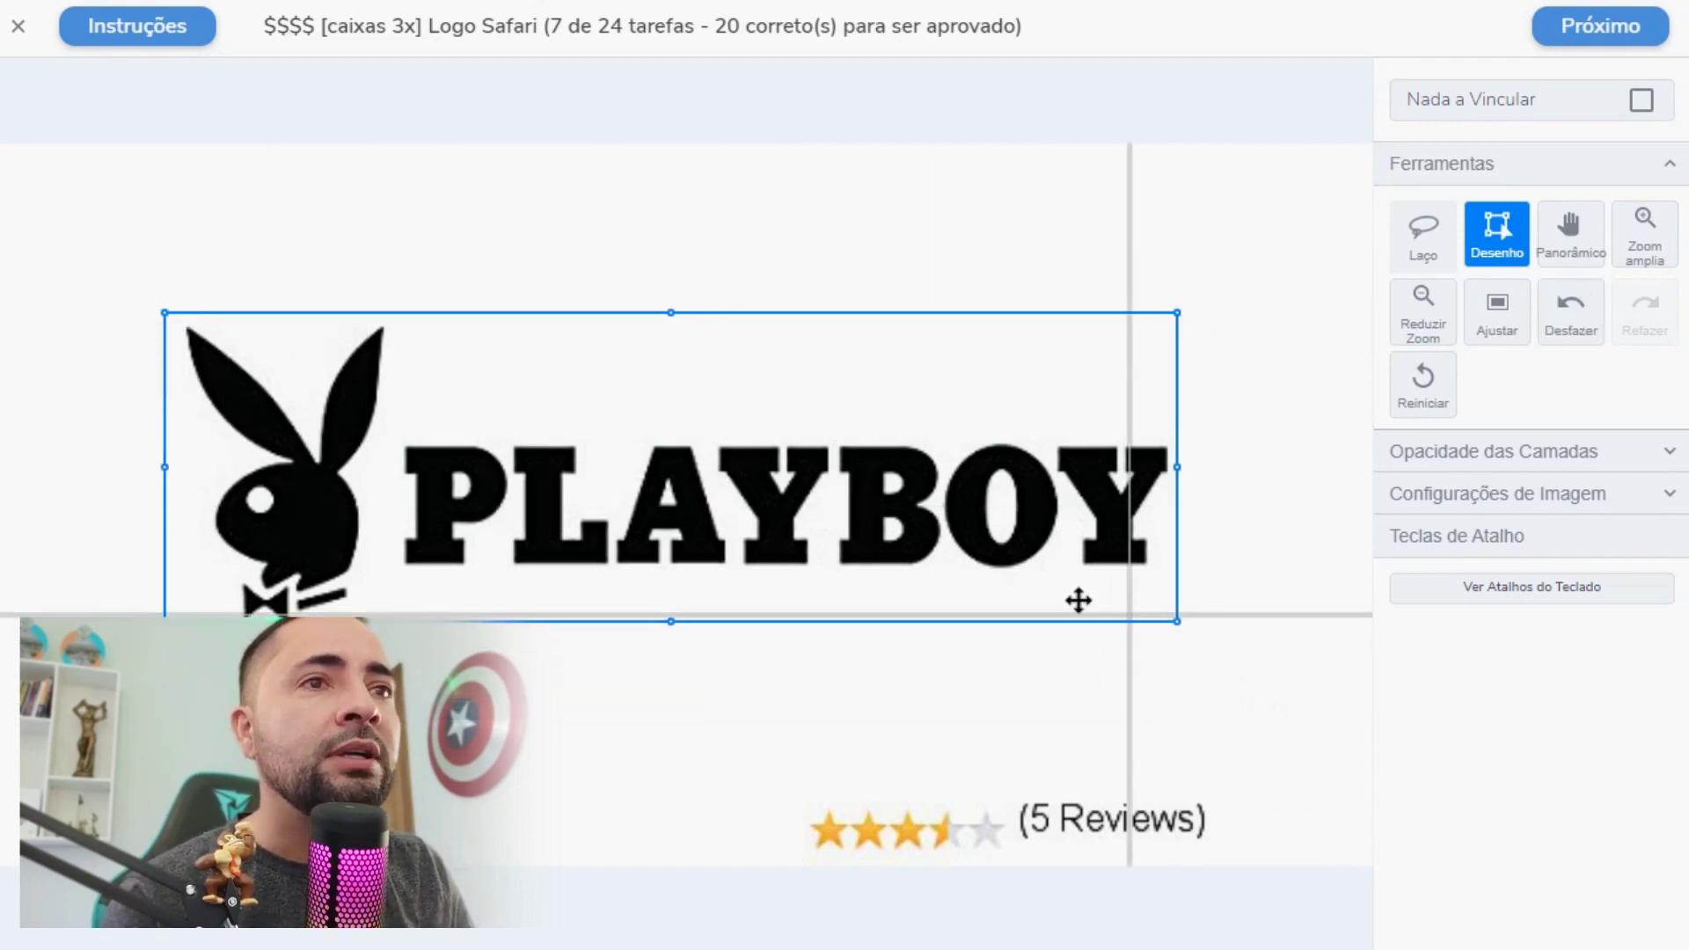
pyautogui.moveTo(163, 462); pyautogui.dragTo(177, 463)
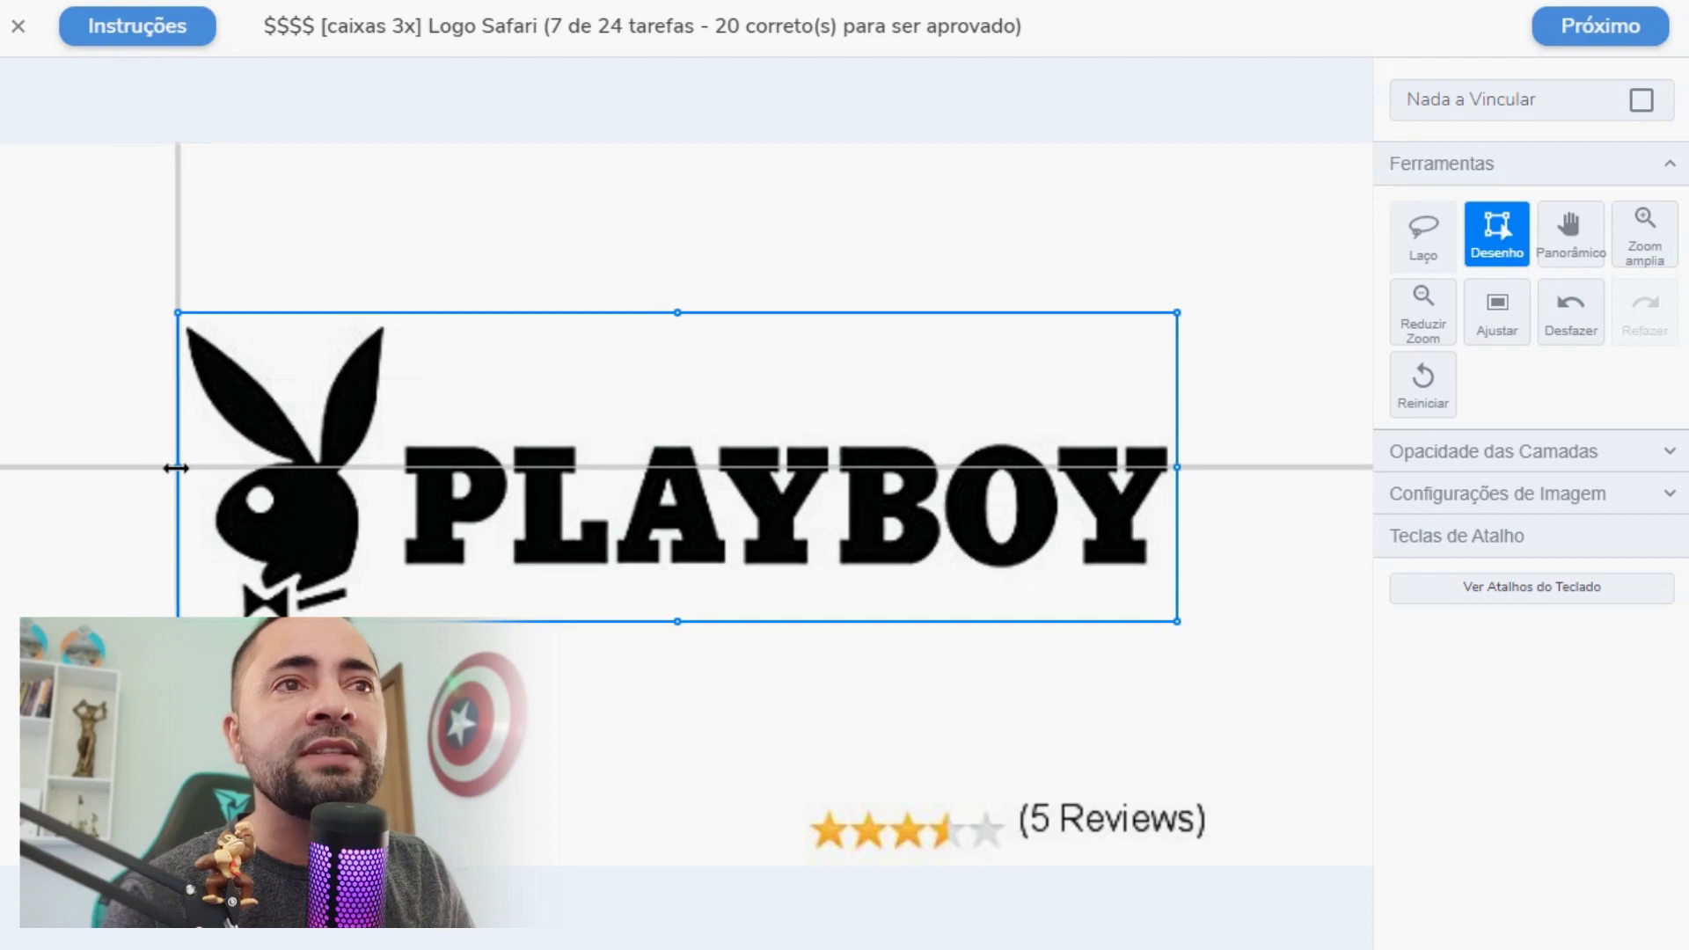
pyautogui.click(1587, 29)
pyautogui.click(1567, 40)
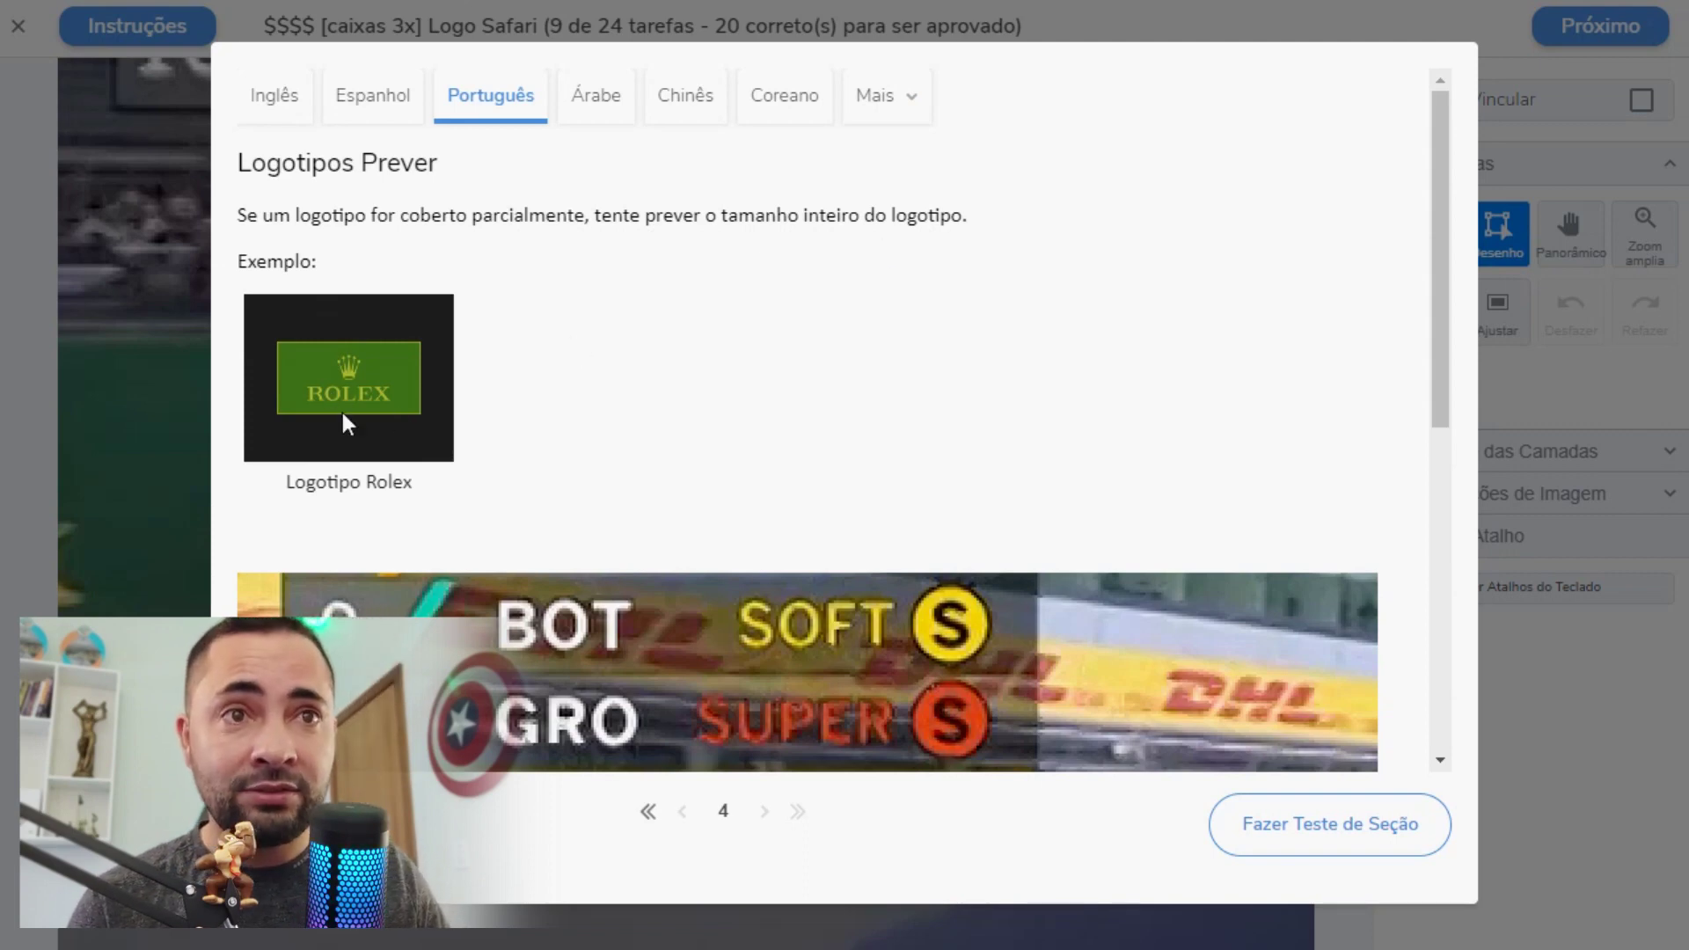
# Start the section test, box the full partially covered Rolex wordmark on the green barrier, tighten the box's edges and confirm the answer.
pyautogui.click(1297, 843)
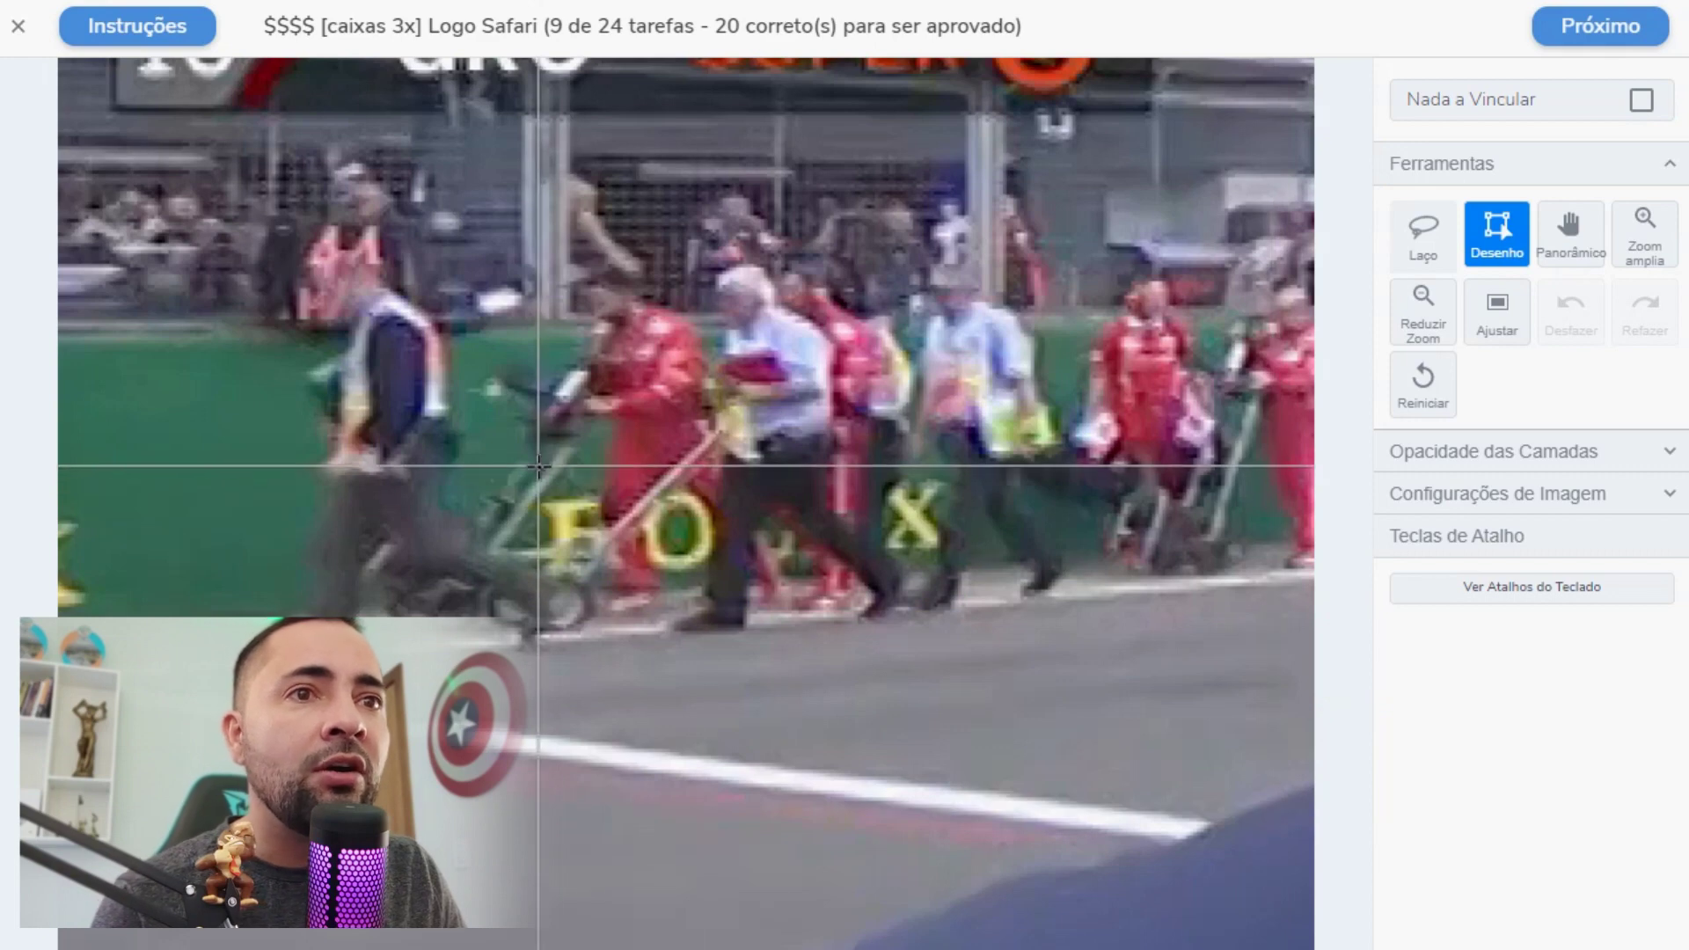
pyautogui.moveTo(527, 461); pyautogui.dragTo(970, 608)
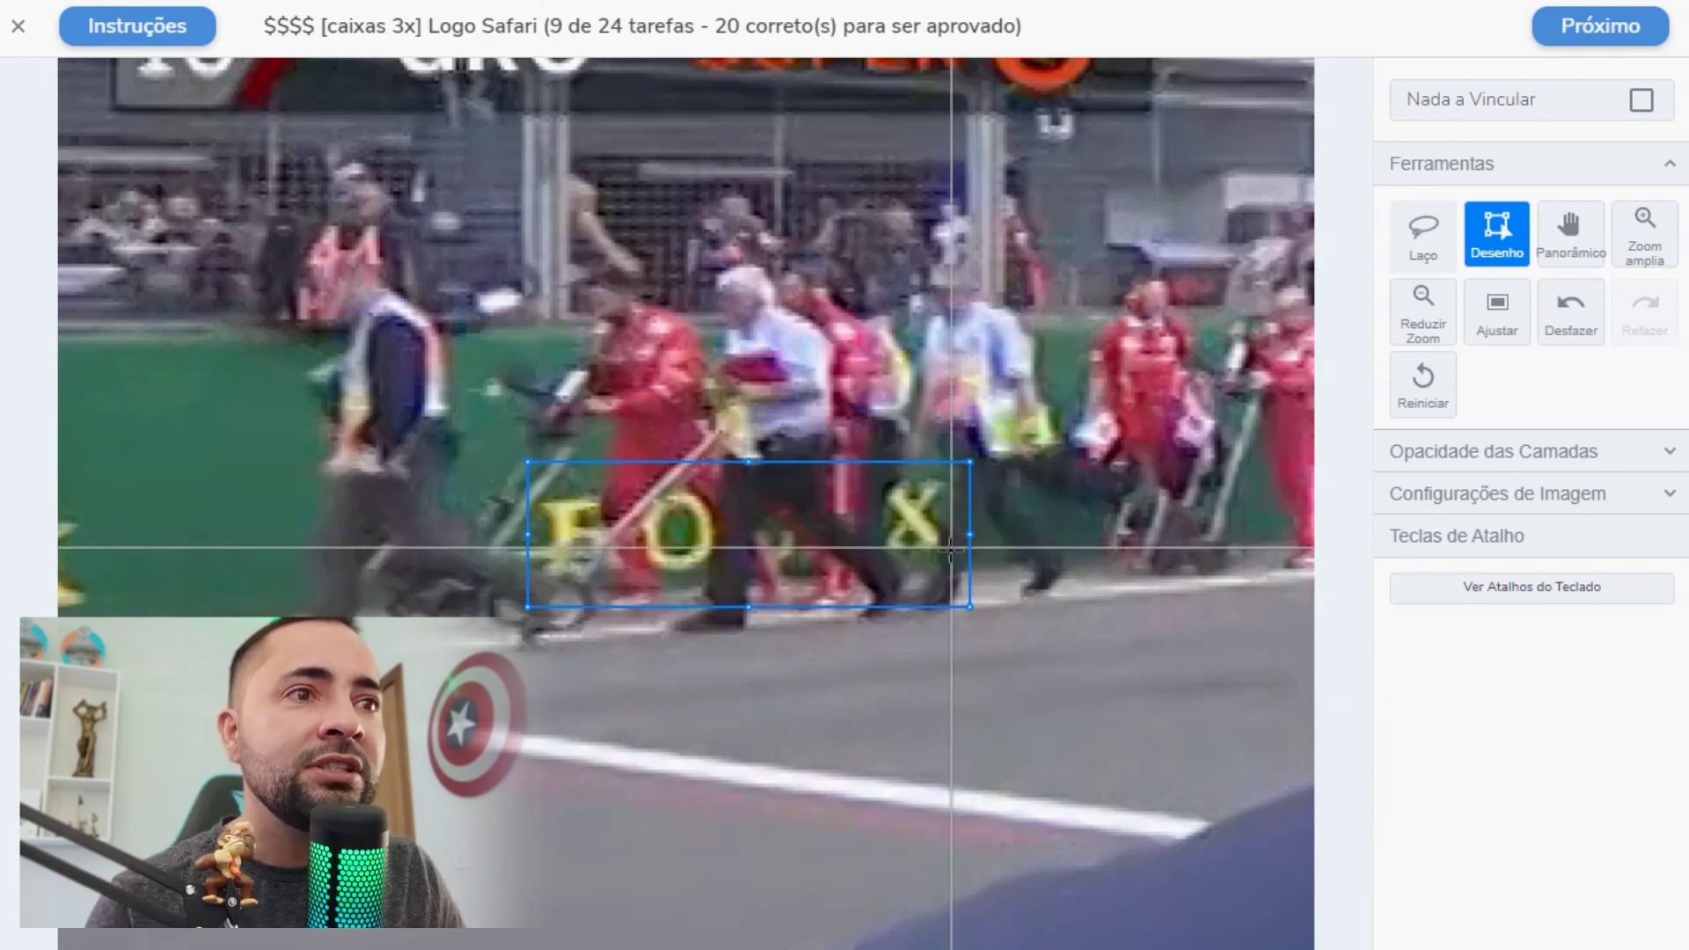
pyautogui.moveTo(752, 606); pyautogui.dragTo(751, 596)
pyautogui.moveTo(750, 453); pyautogui.dragTo(751, 464)
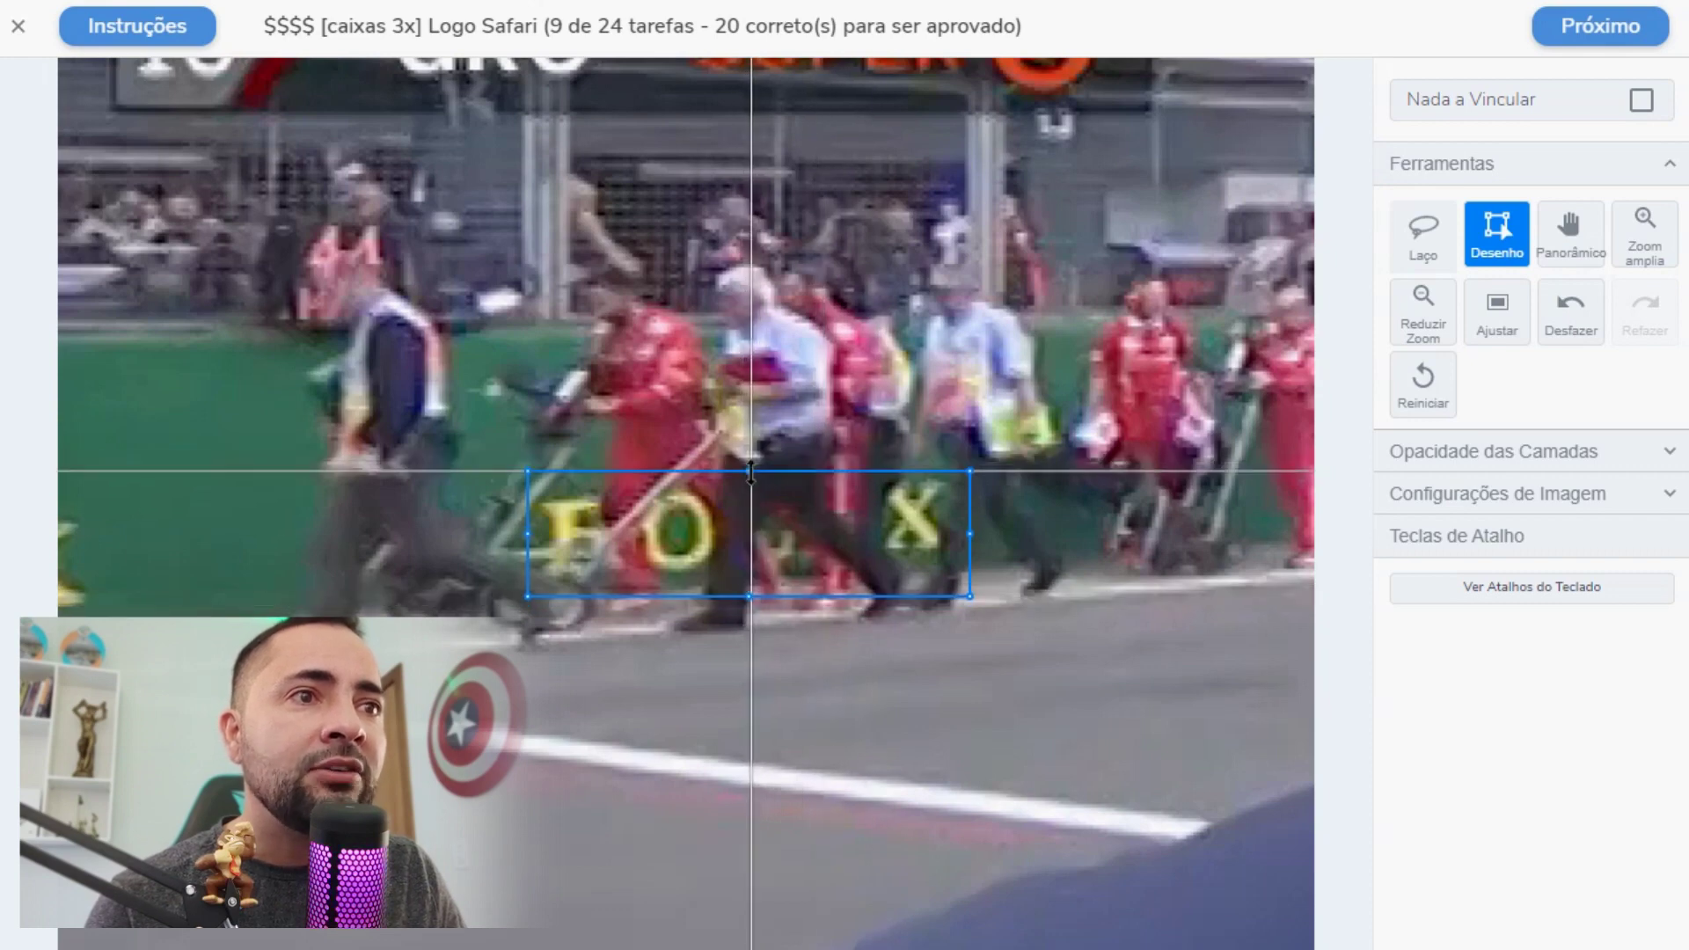
pyautogui.moveTo(972, 532); pyautogui.dragTo(955, 531)
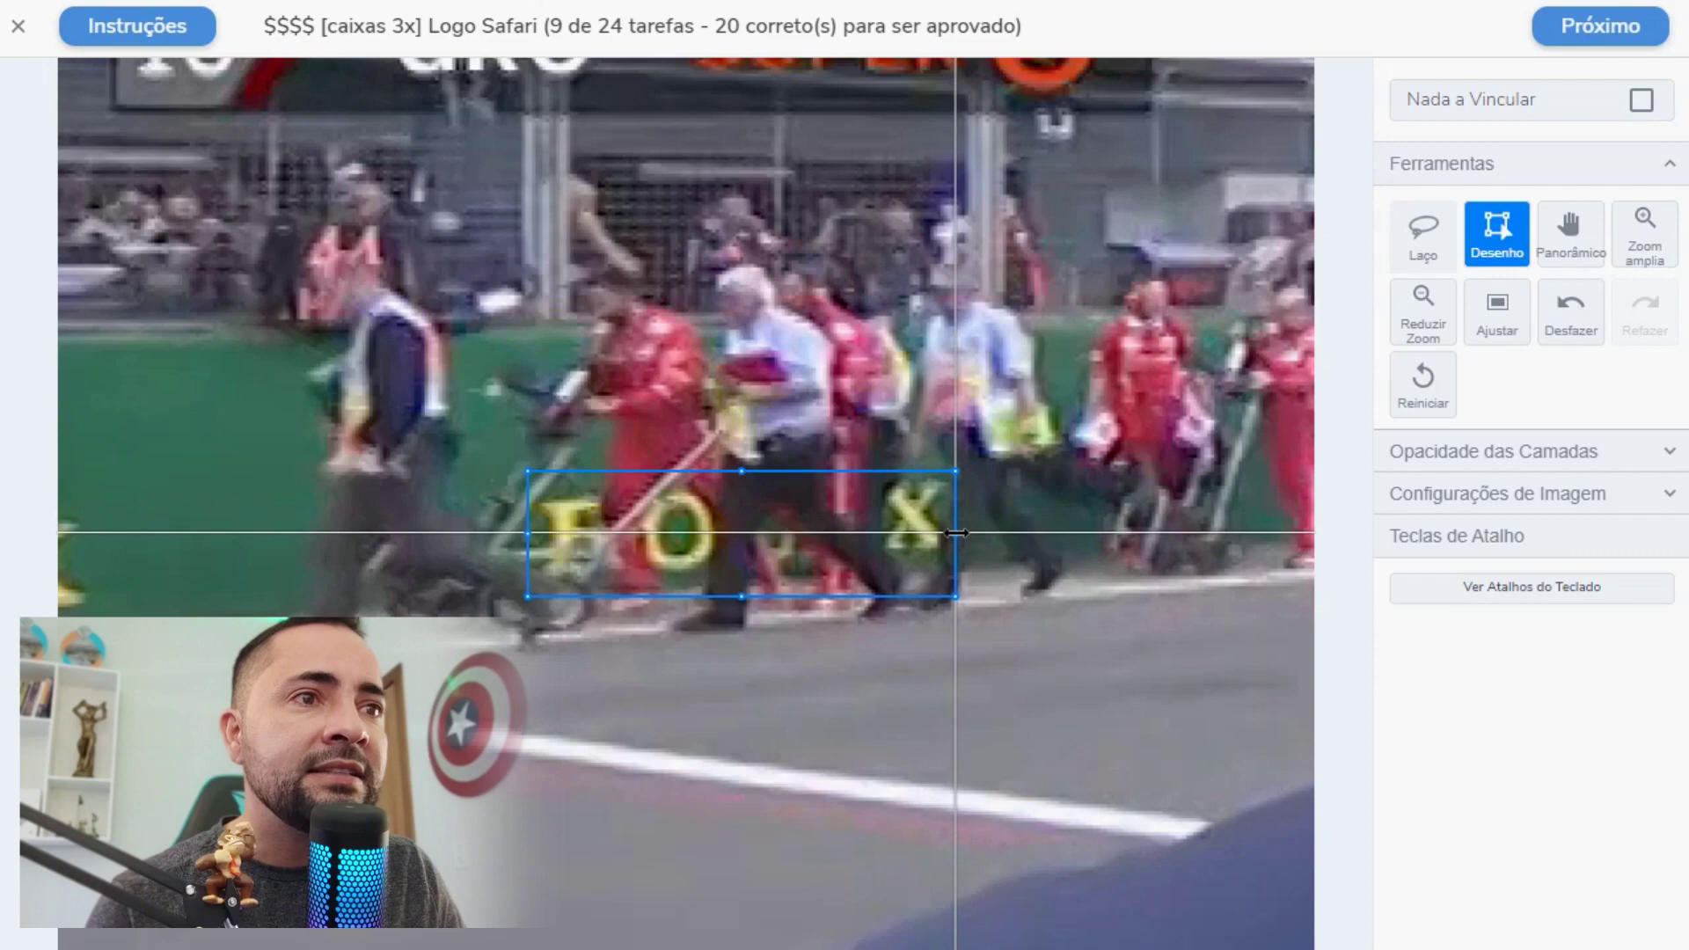
pyautogui.click(1600, 26)
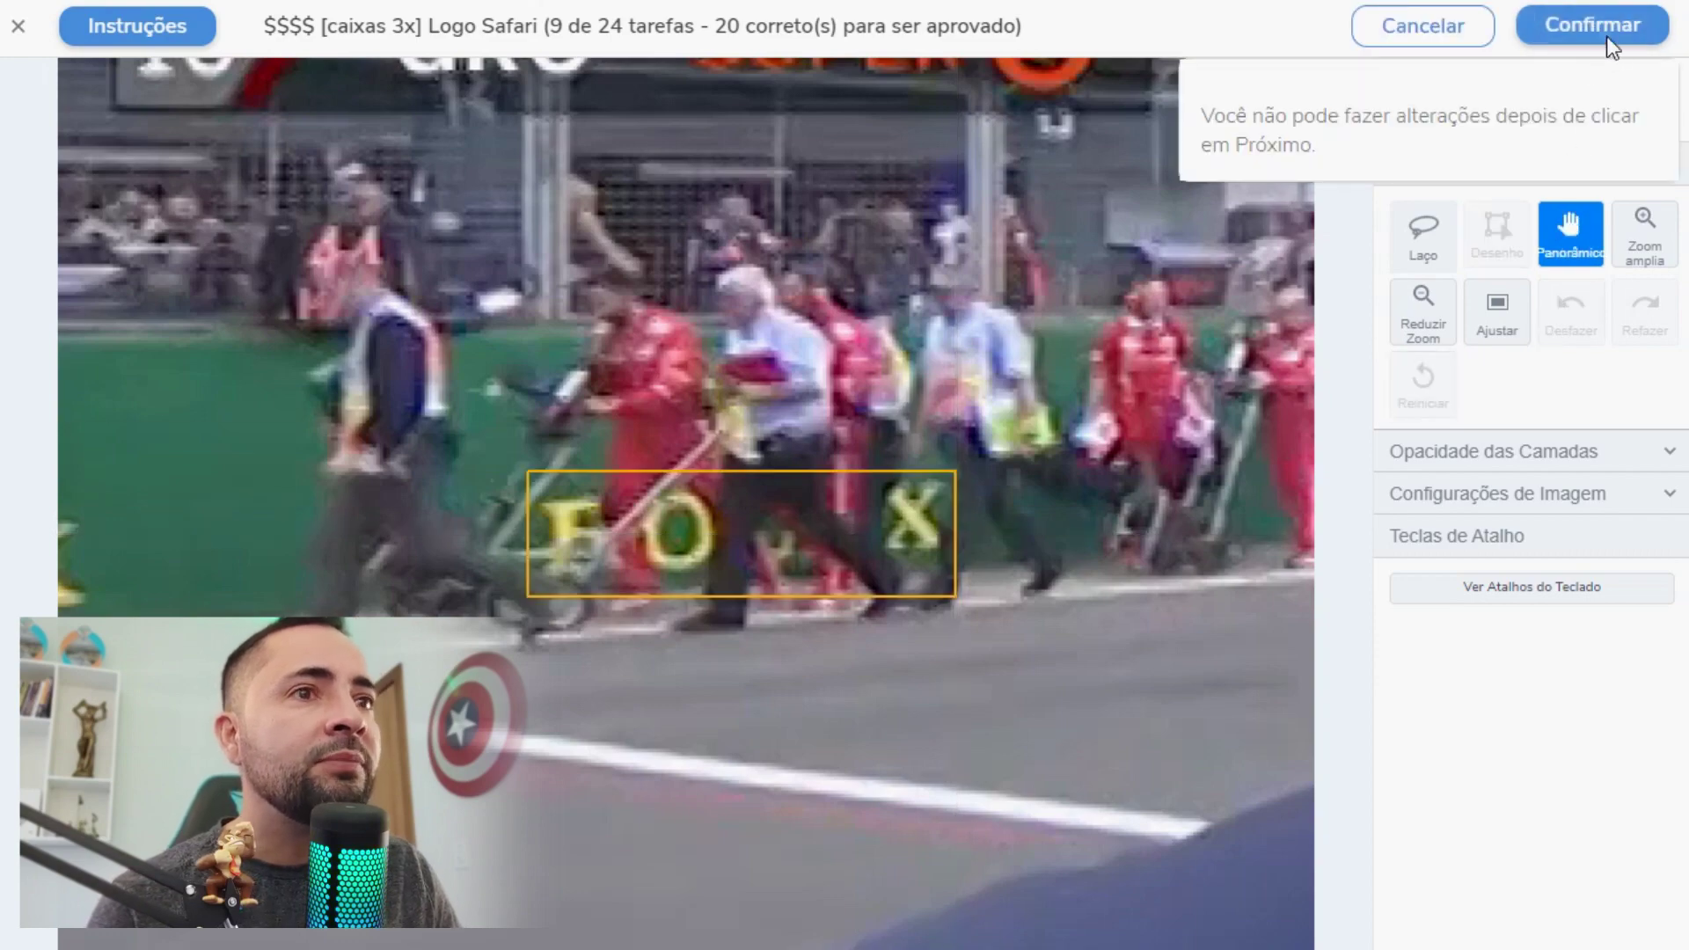
pyautogui.click(1607, 35)
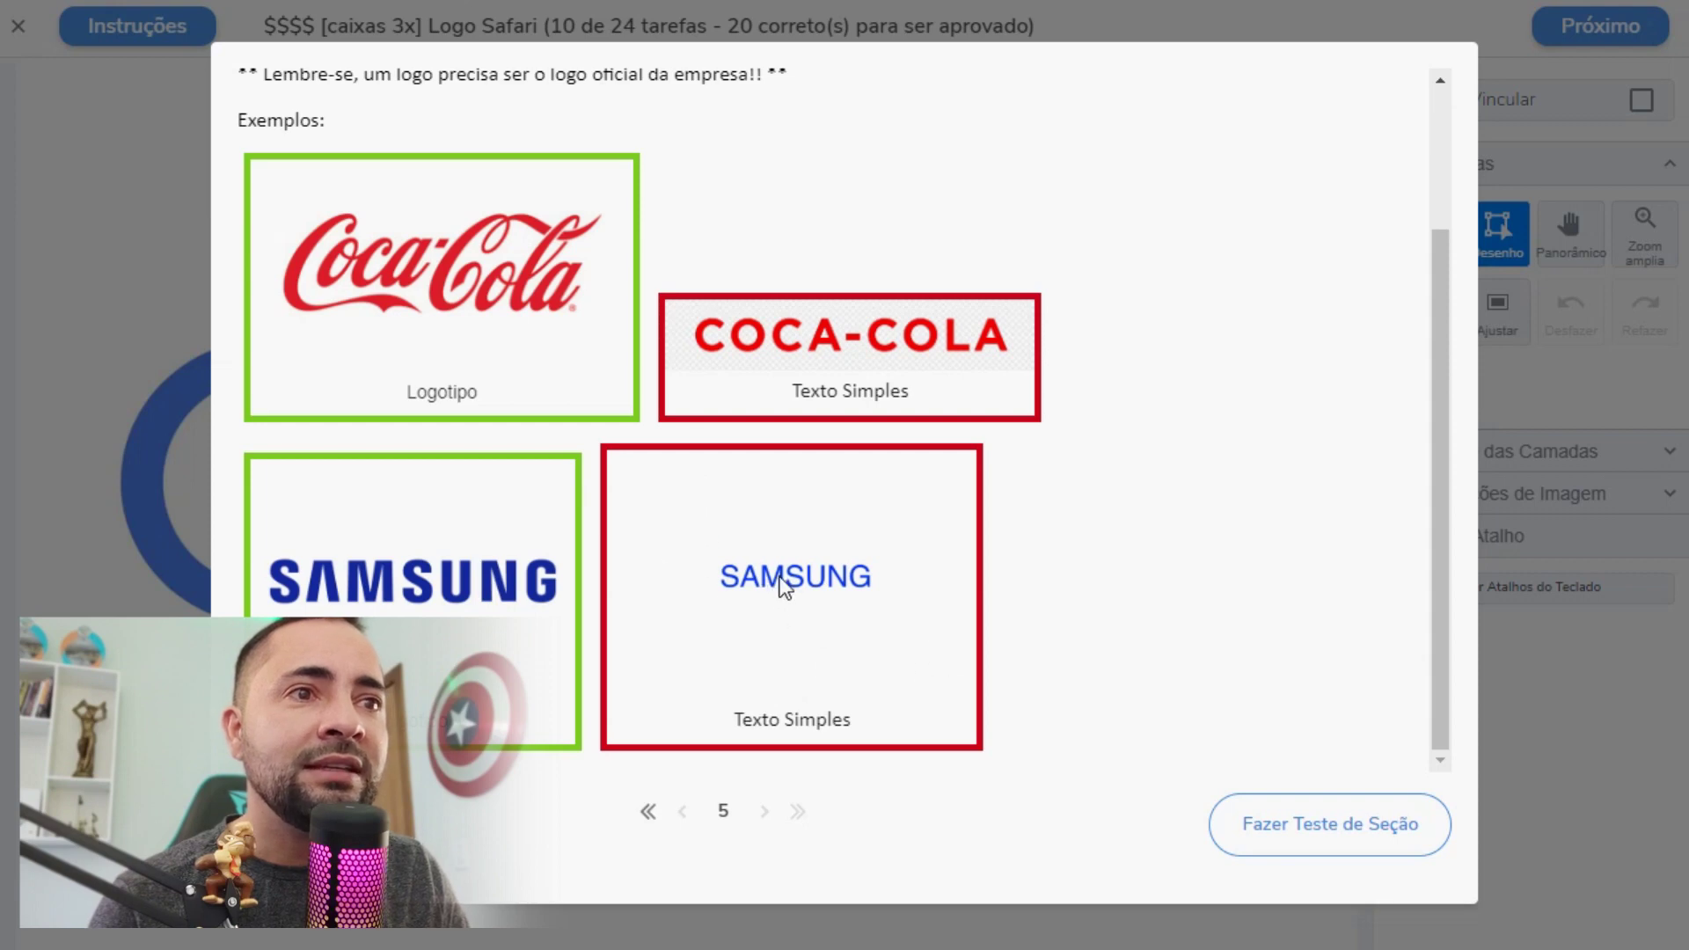
# Start the next section test, draw one bounding box around the entire Google logo, confirm the answer and continue.
pyautogui.click(1346, 834)
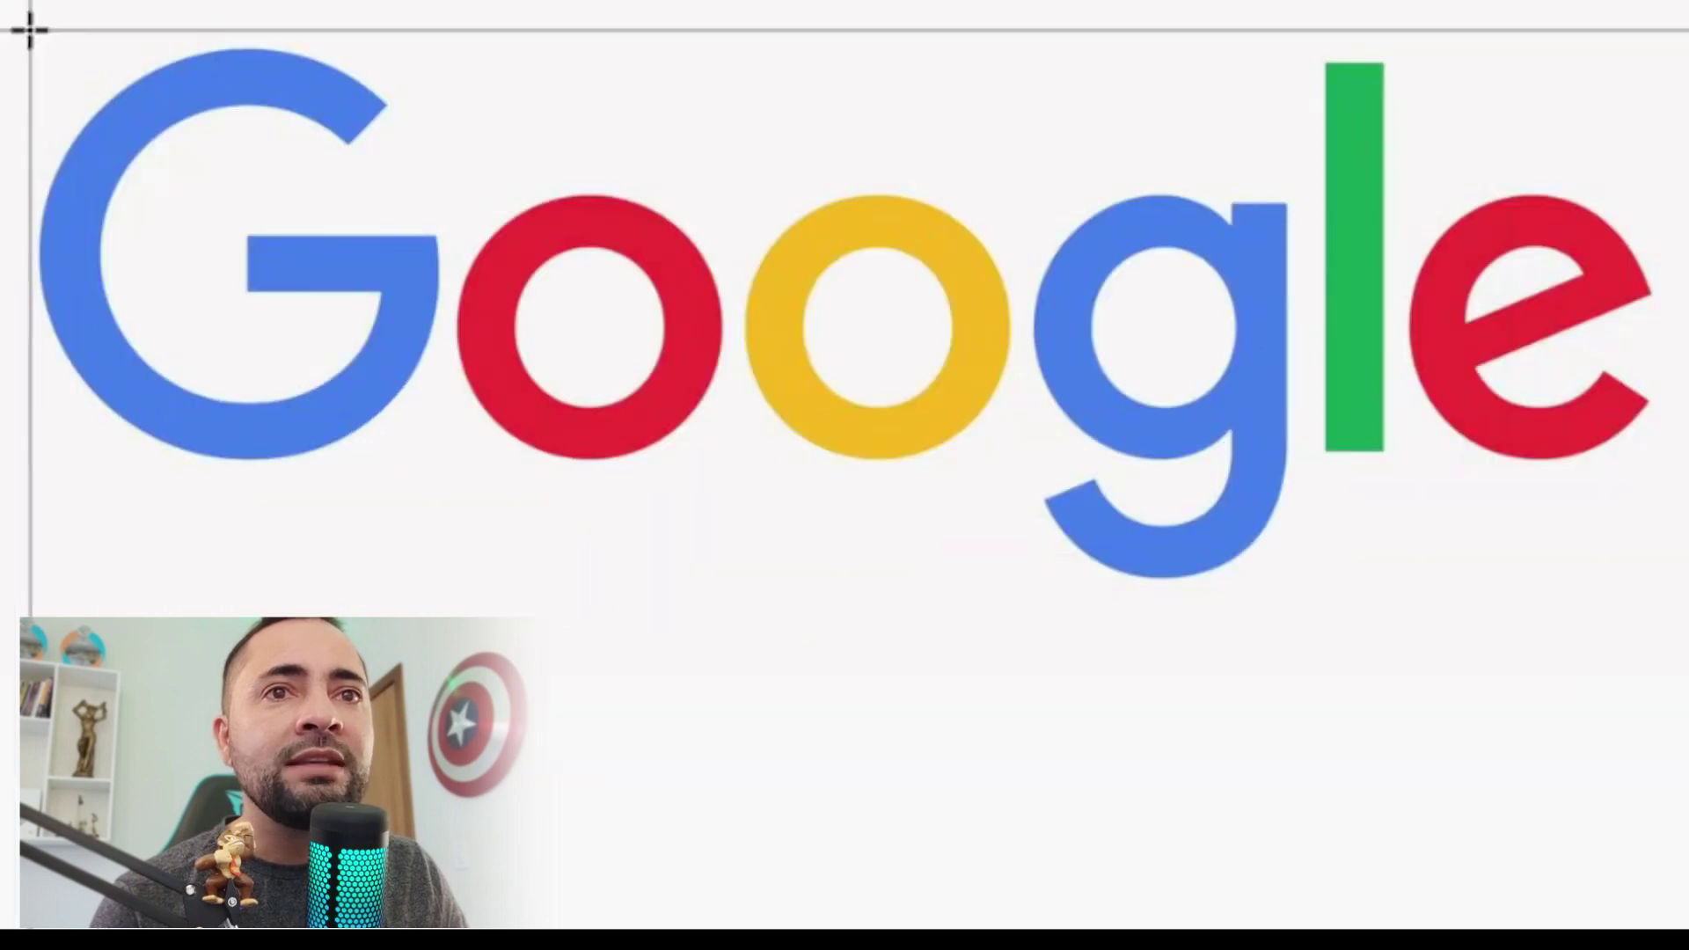
pyautogui.moveTo(29, 31); pyautogui.dragTo(1665, 597)
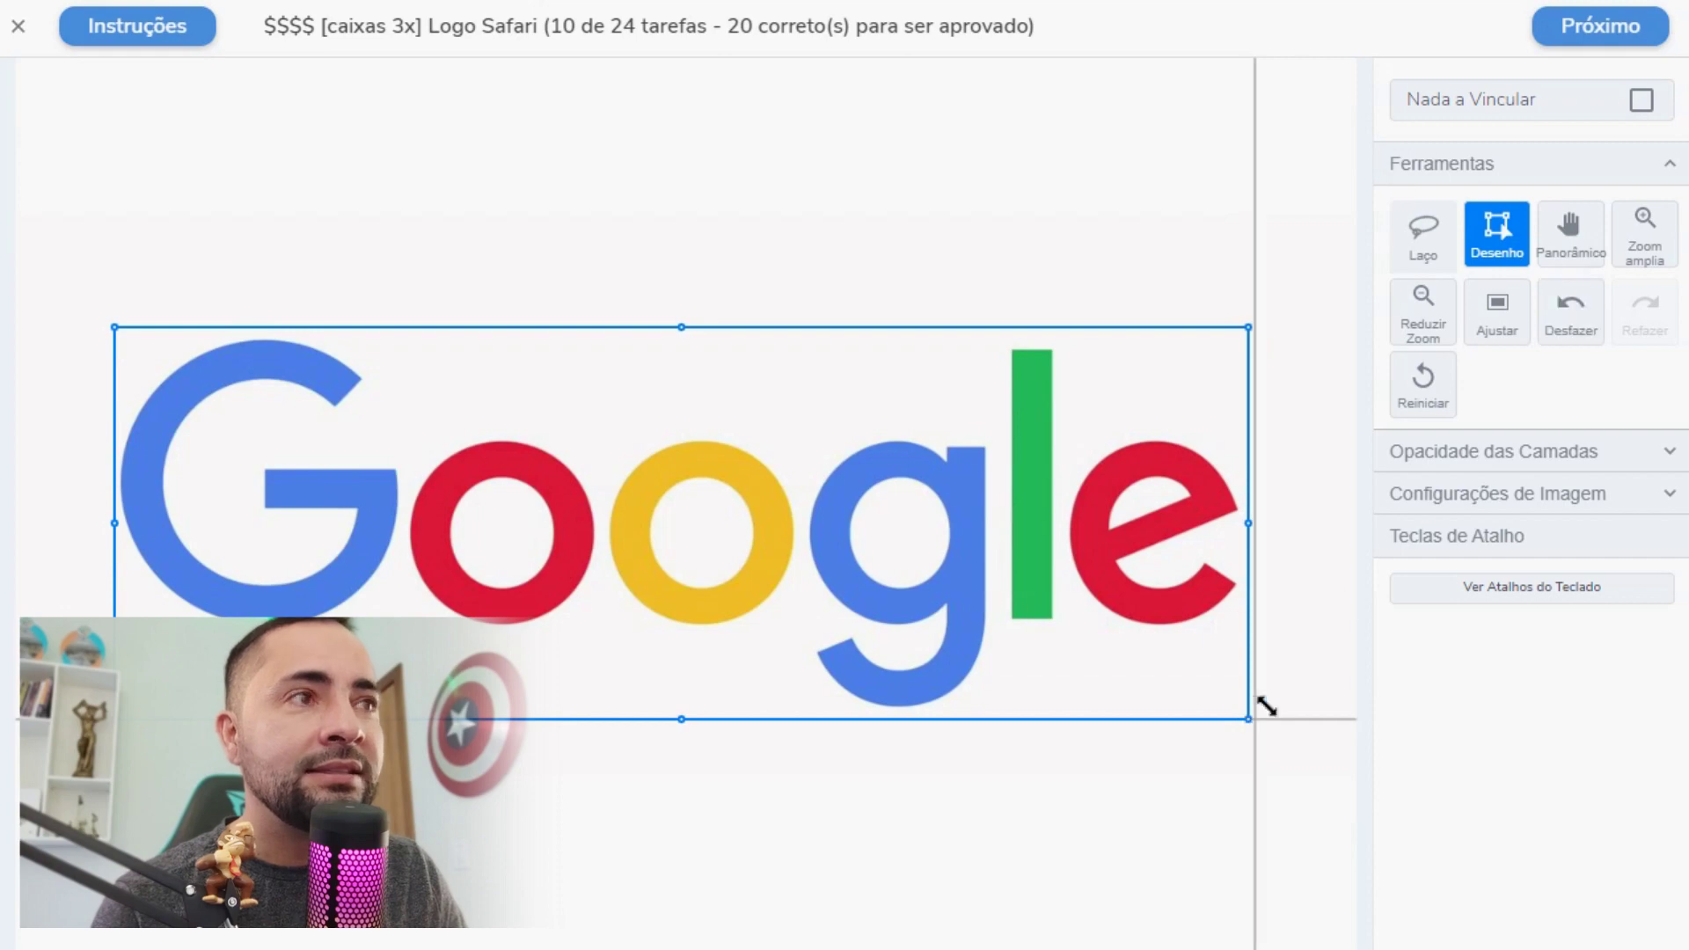
pyautogui.click(1594, 37)
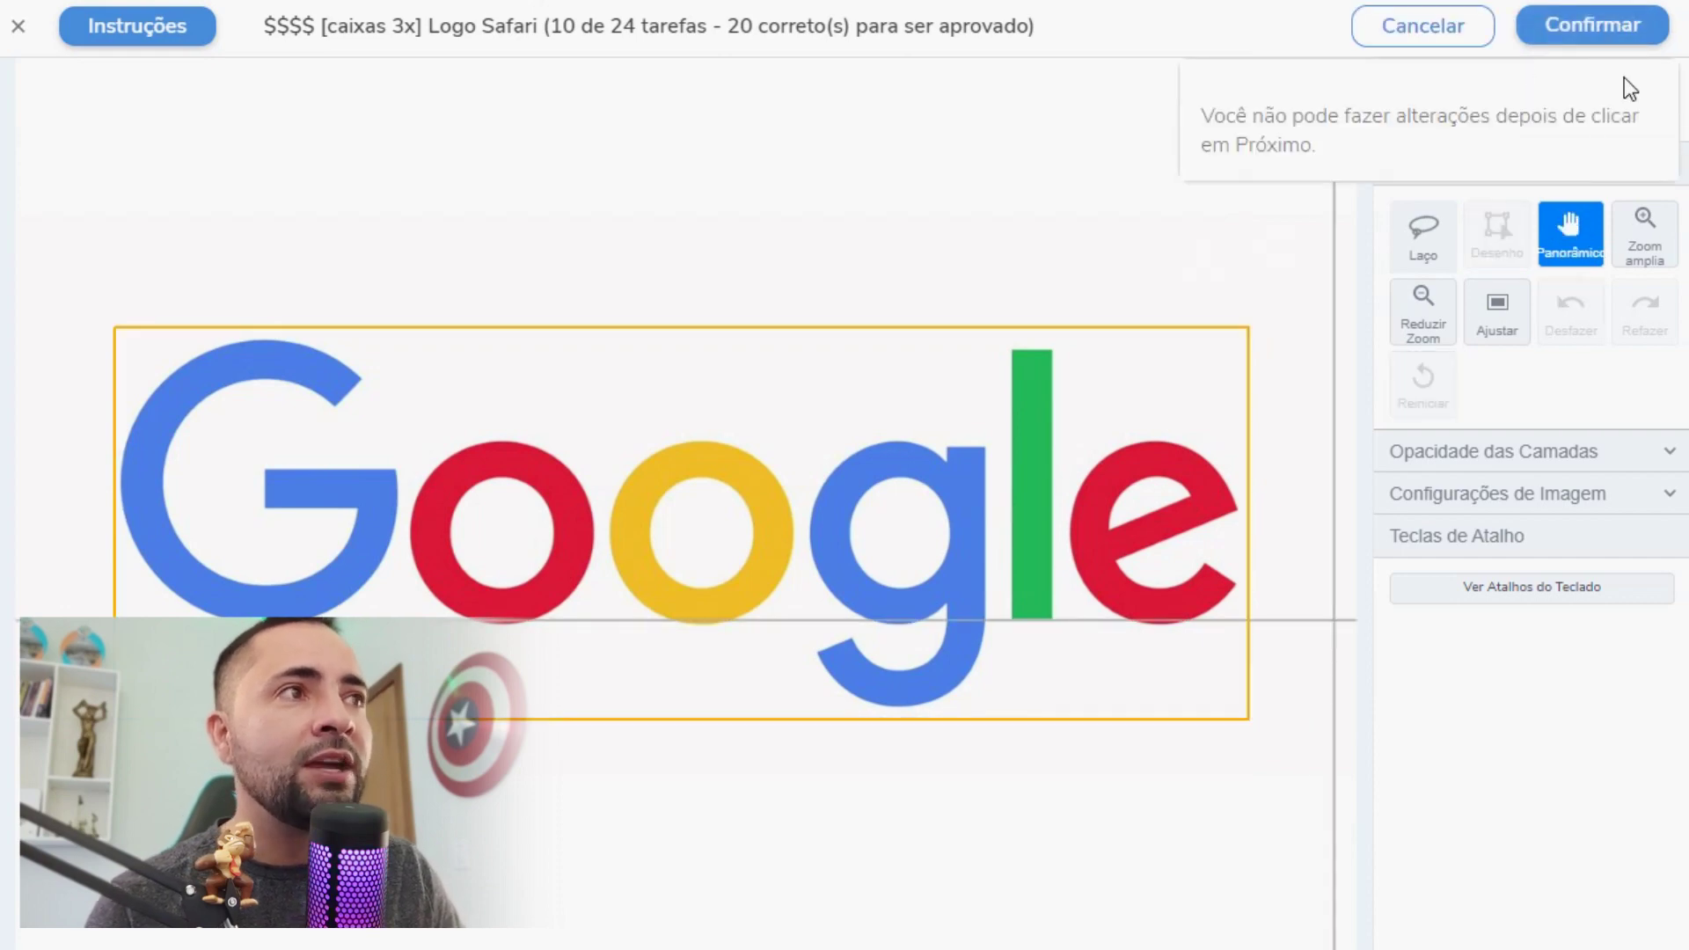
pyautogui.click(1610, 30)
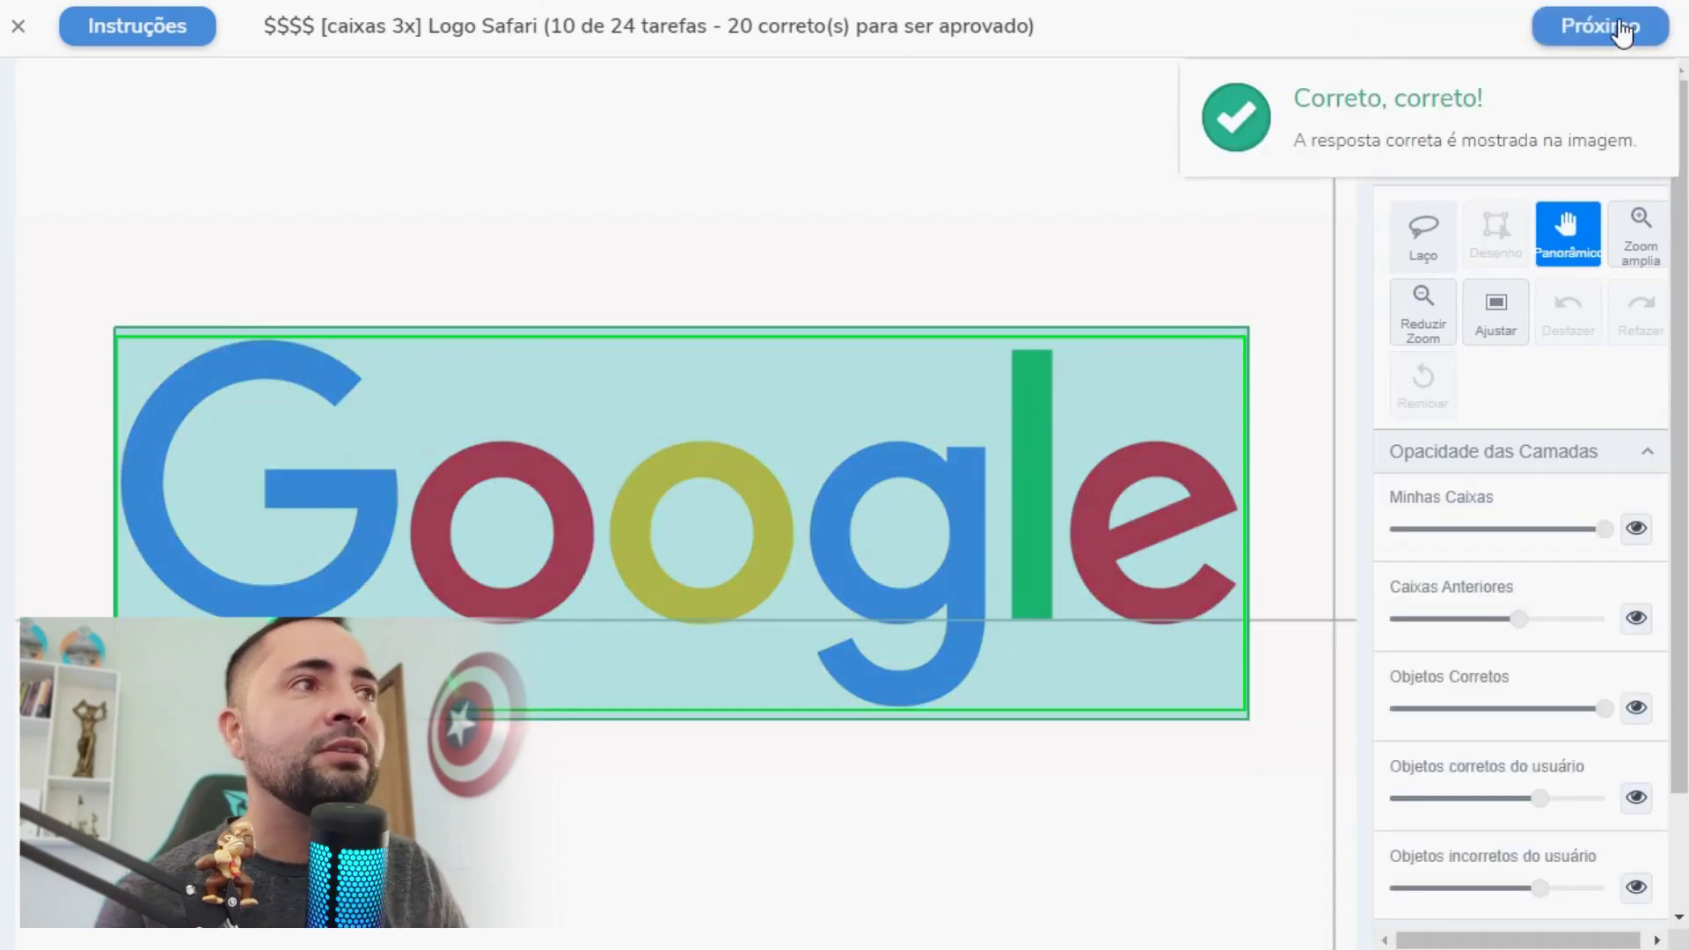
pyautogui.click(1623, 30)
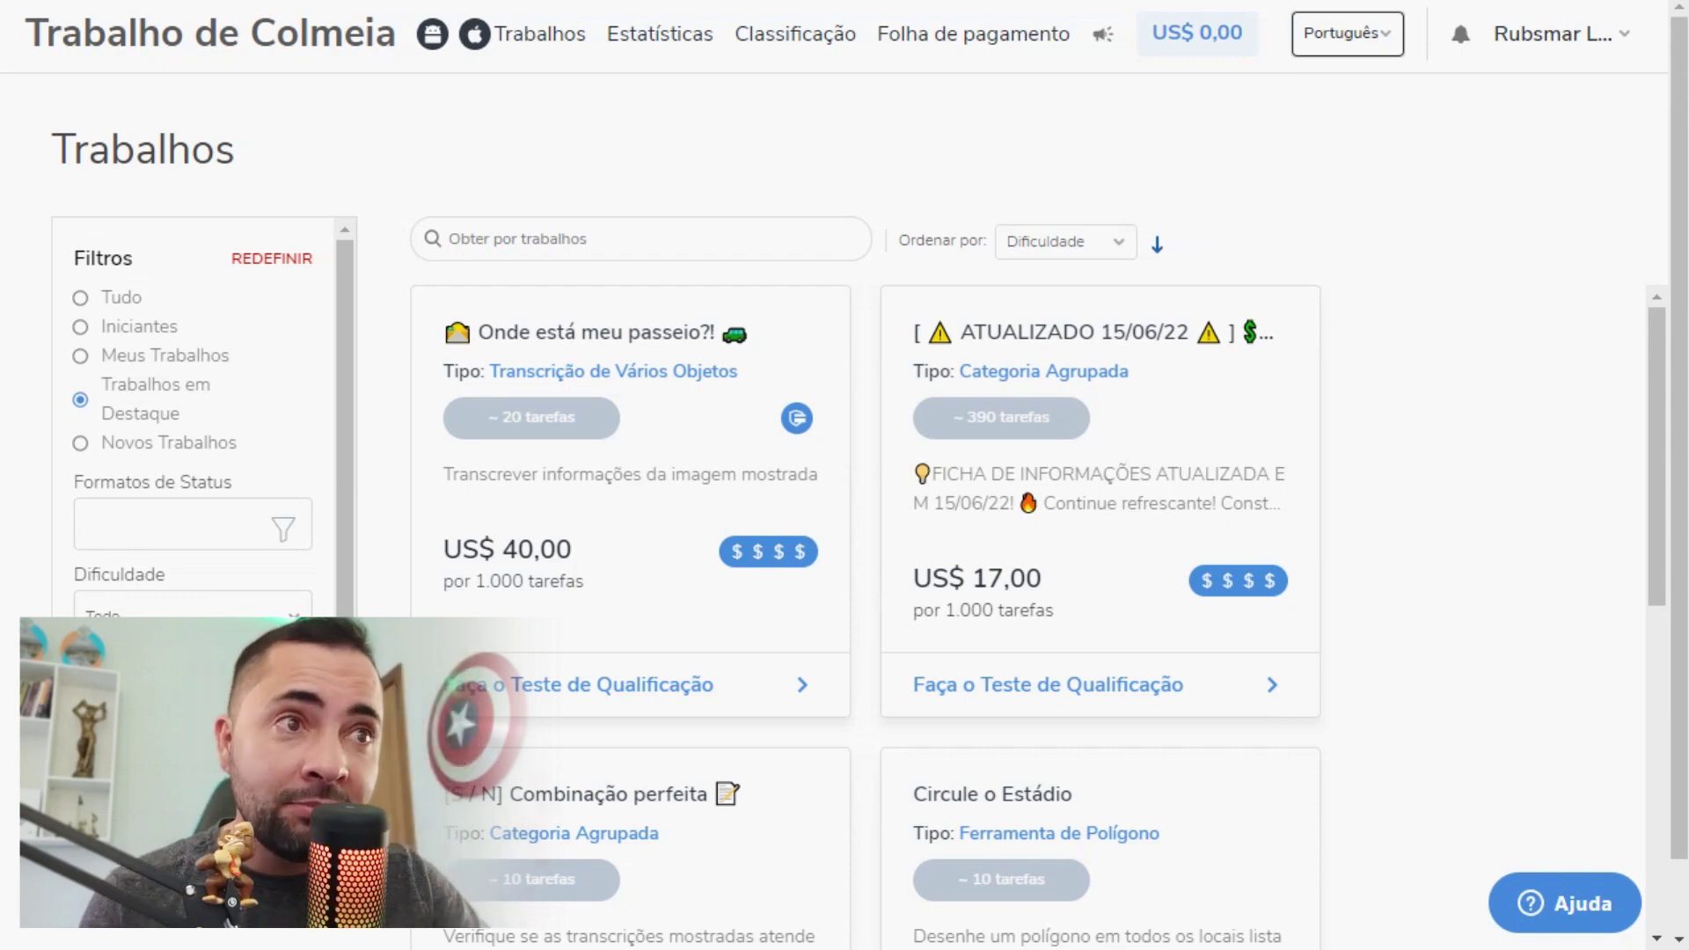
# View the payroll page, and check the leaderboard's earnings ranking for the last day.
pyautogui.click(843, 35)
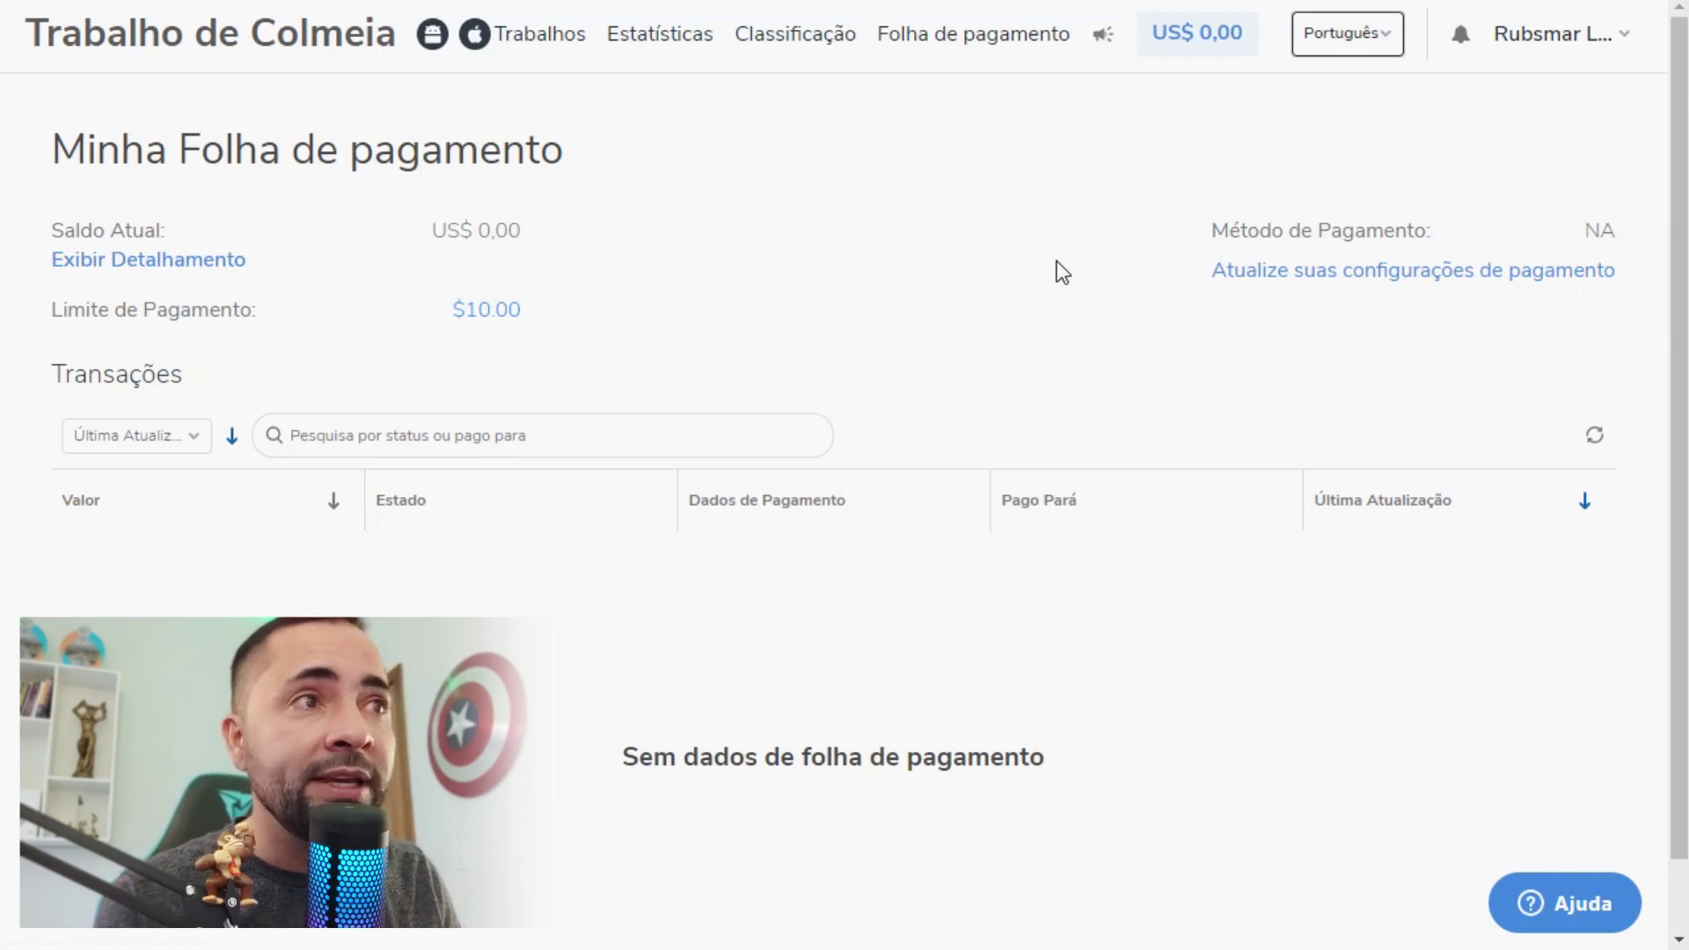
pyautogui.click(797, 35)
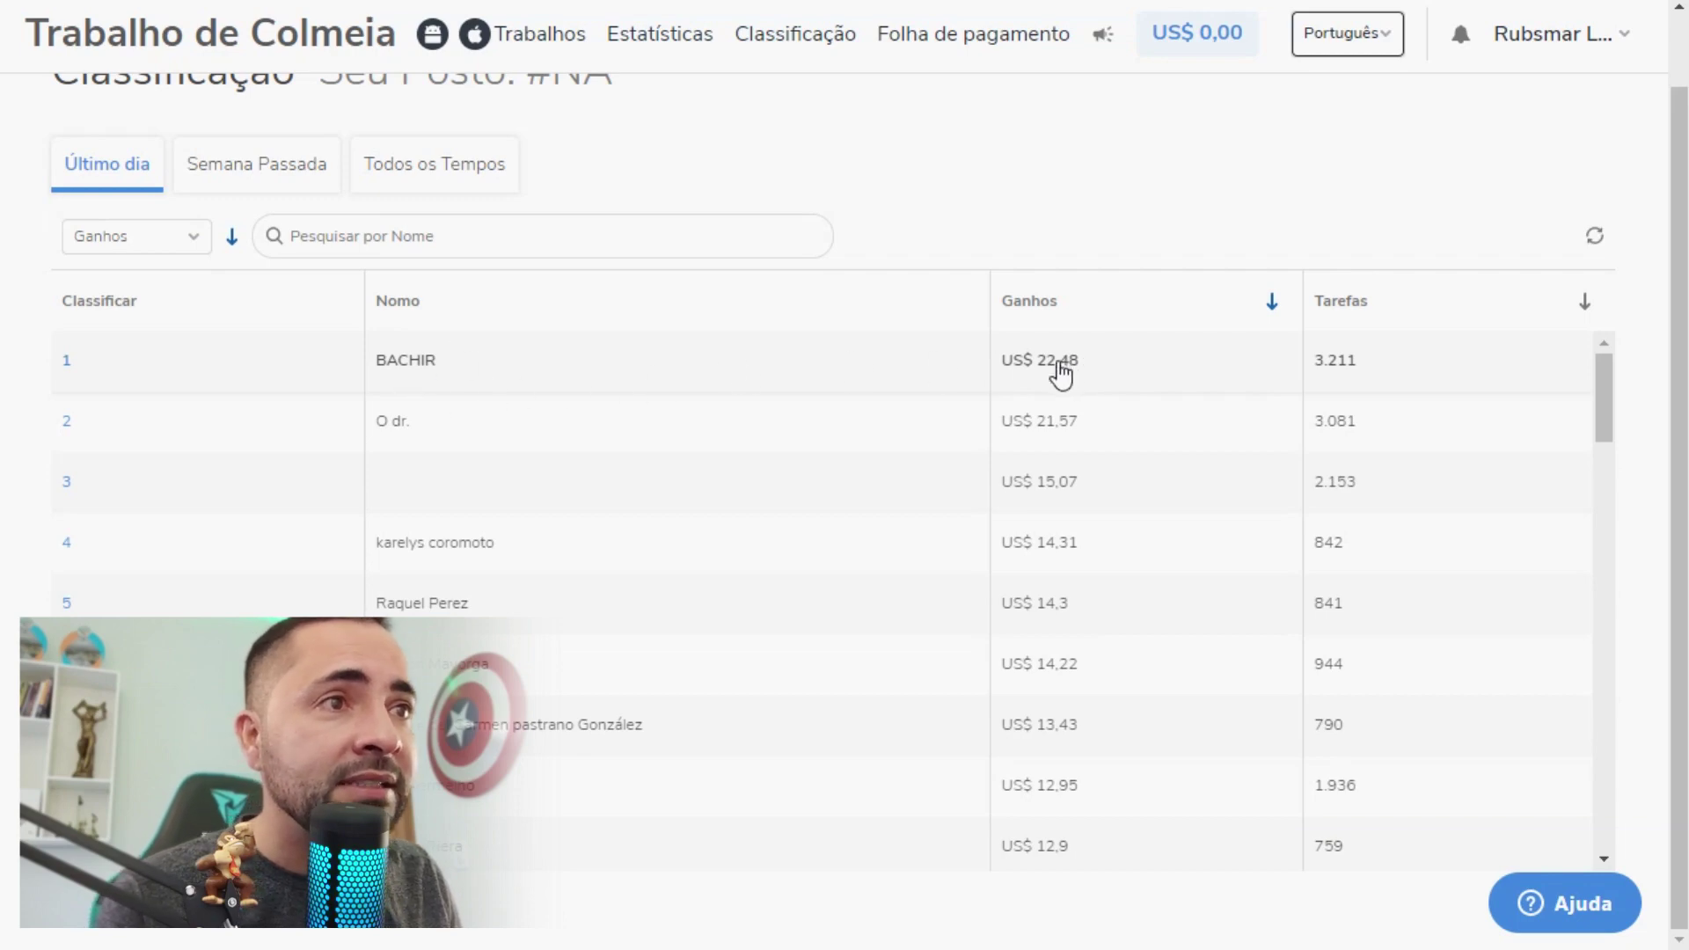
# Switch to the Calculator, multiply 22 by 5,22 to convert the top daily earnings, and close it.
pyautogui.hotkey('alt', 'Tab')
pyautogui.press('Escape')
pyautogui.write('2')
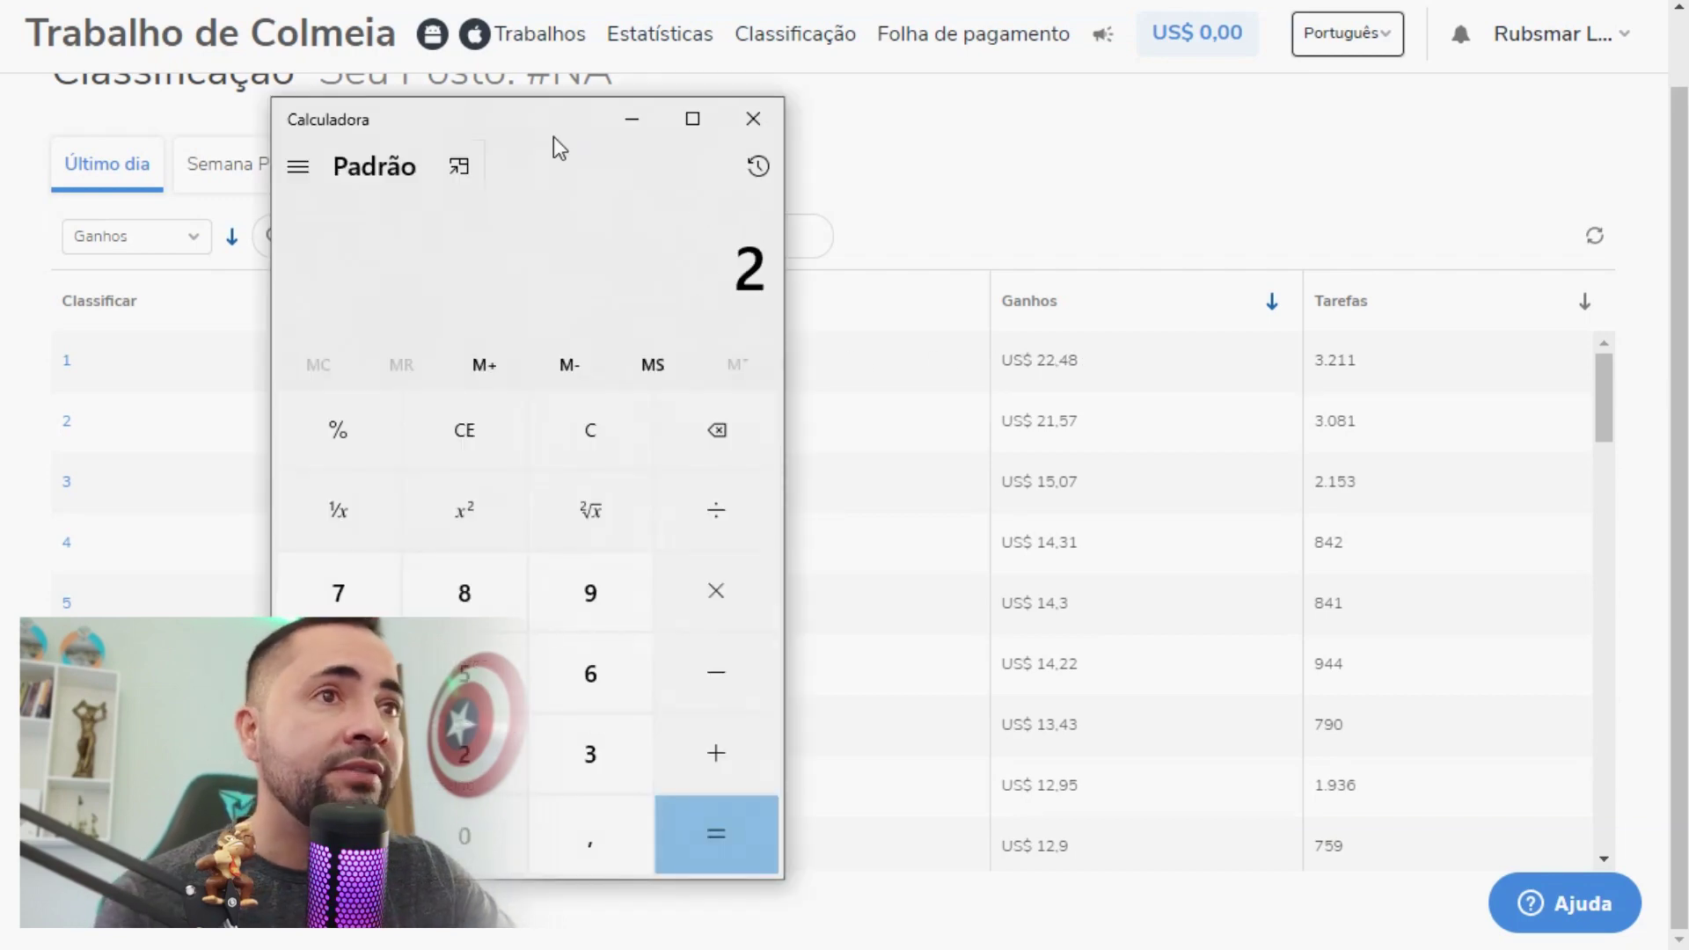
pyautogui.write('2*5,22')
pyautogui.press('Return')
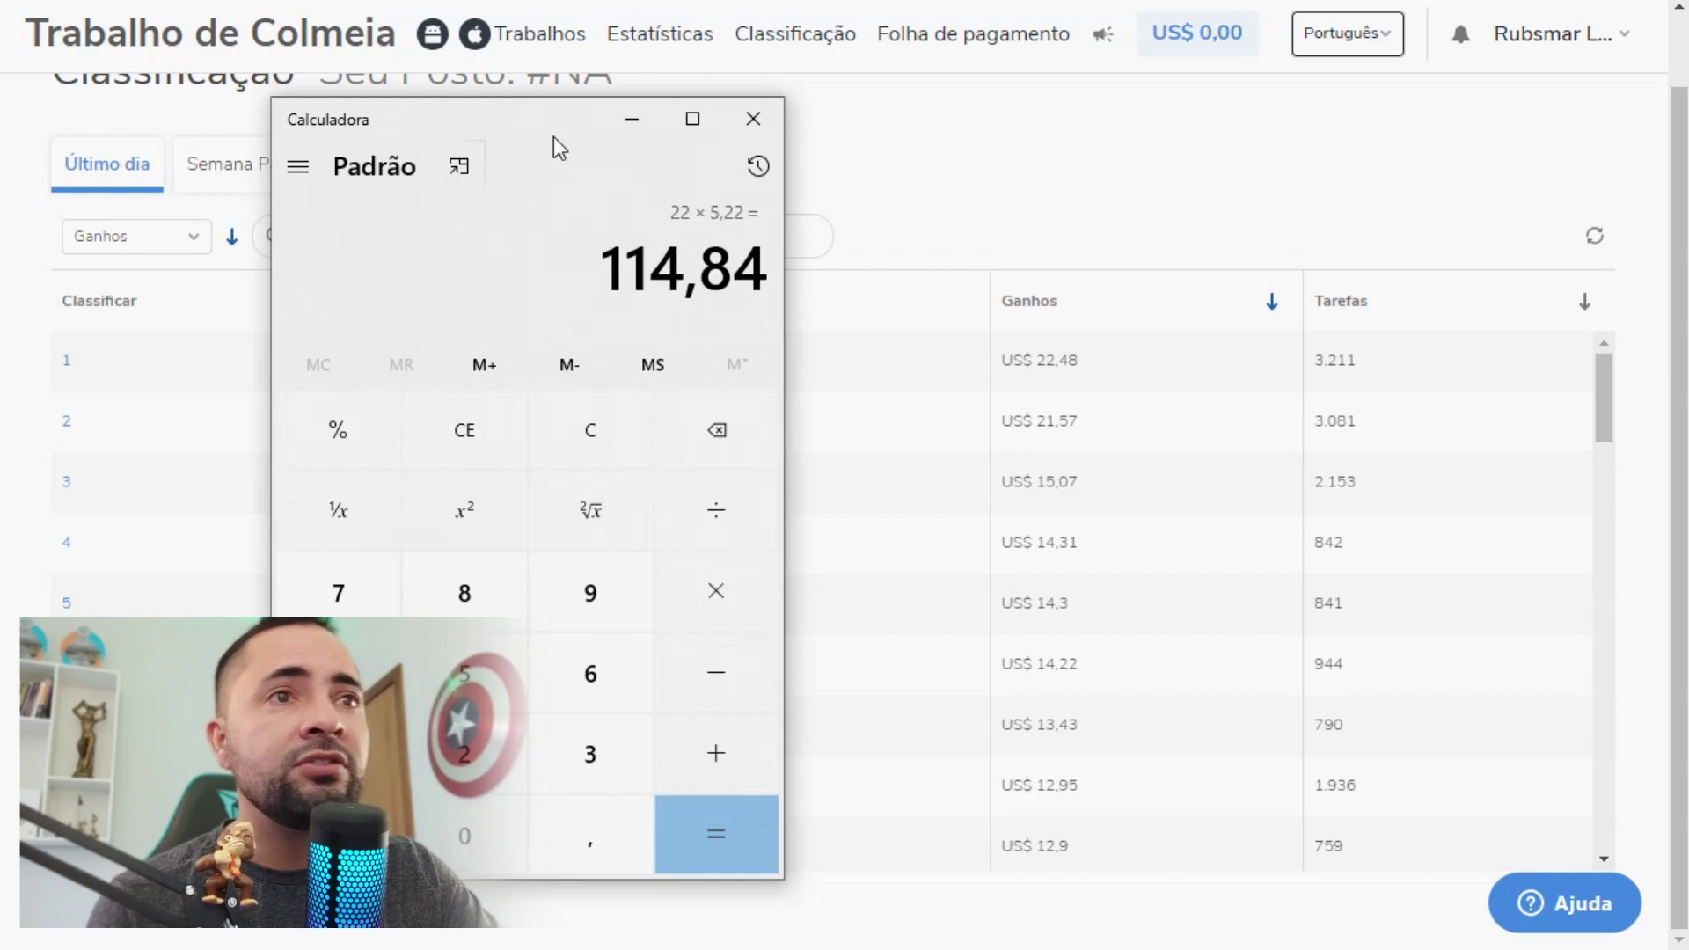
pyautogui.click(753, 119)
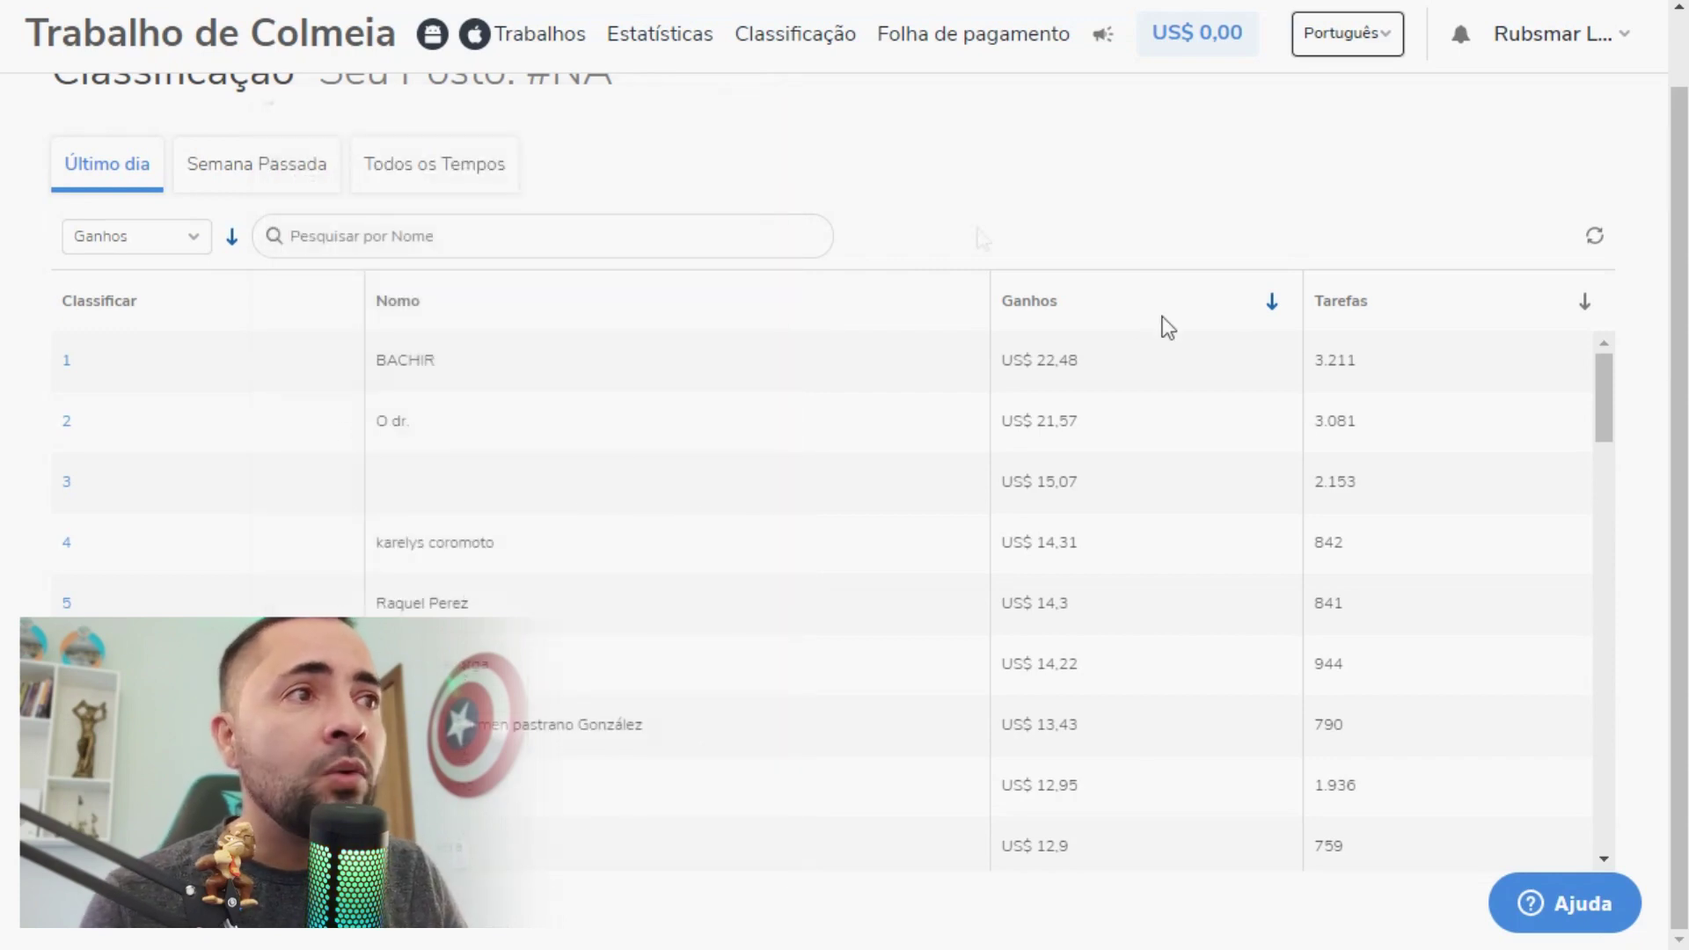